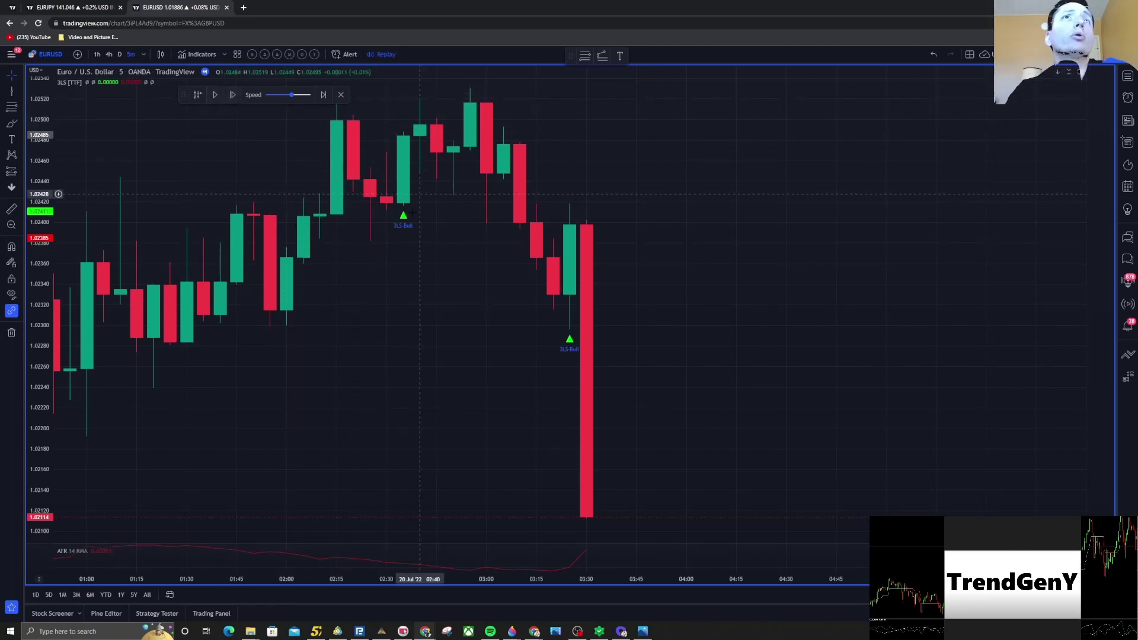
Step: Advance the EURUSD 5-minute replay candle by candle until the 3LS-Bear signal on the 04:20 candle
scroll(403, 189, "down", 1)
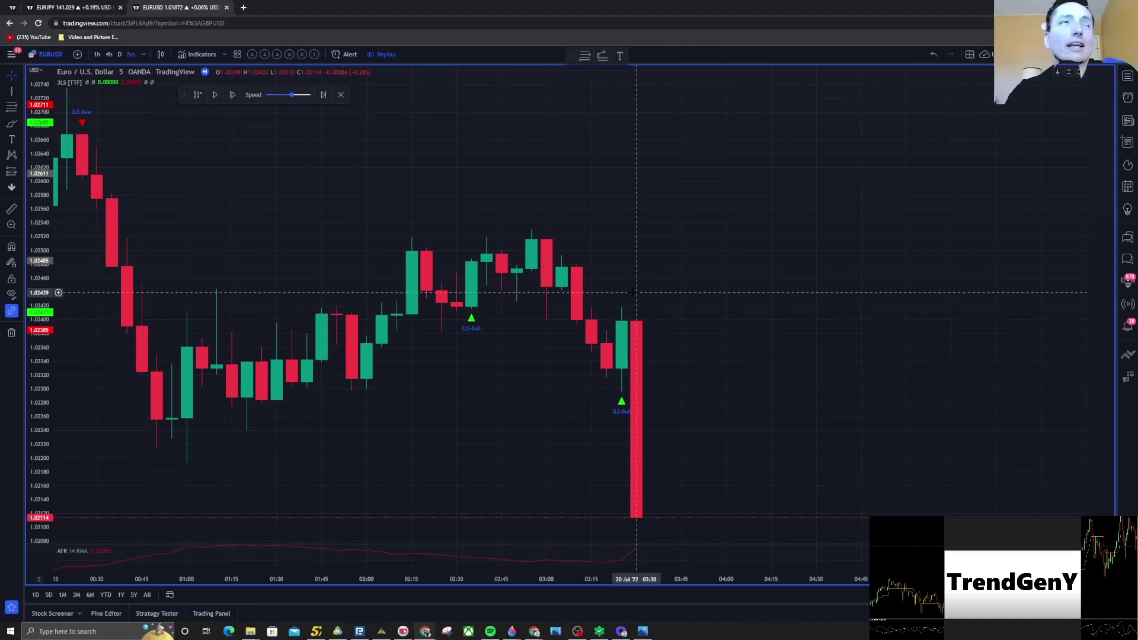
left_click(232, 96)
left_click(232, 96)
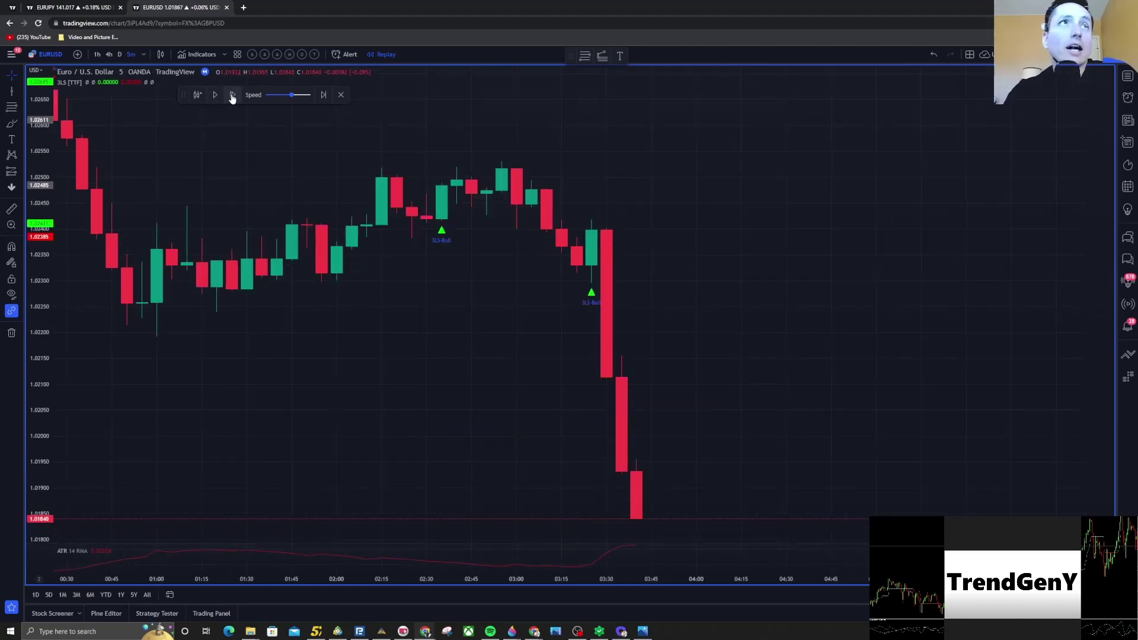
left_click(232, 96)
left_click(232, 96)
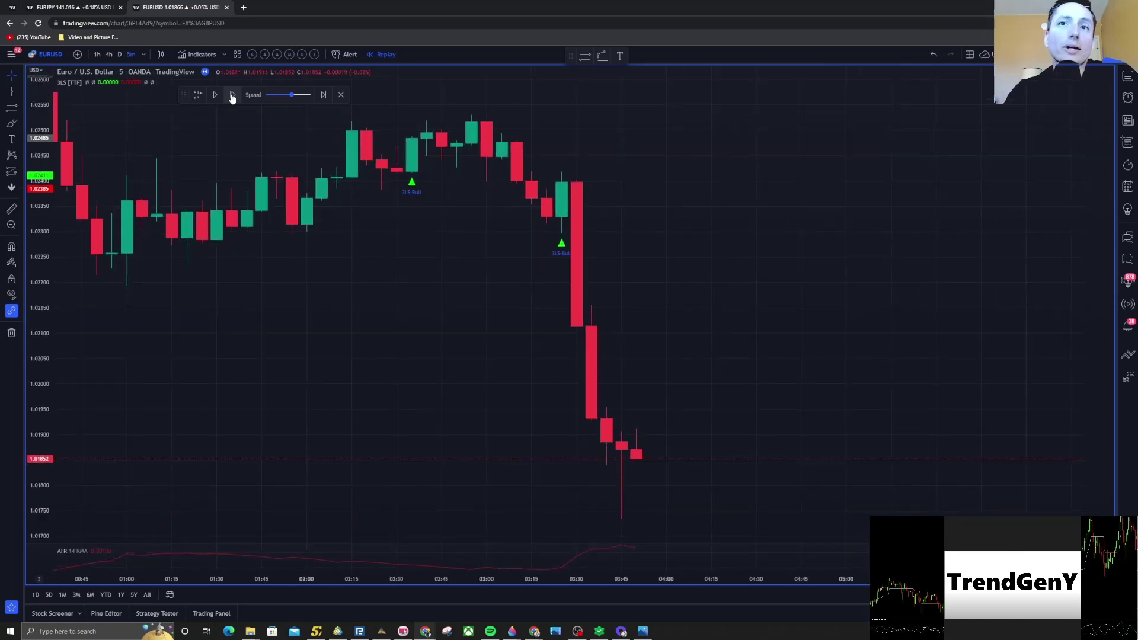
left_click(233, 96)
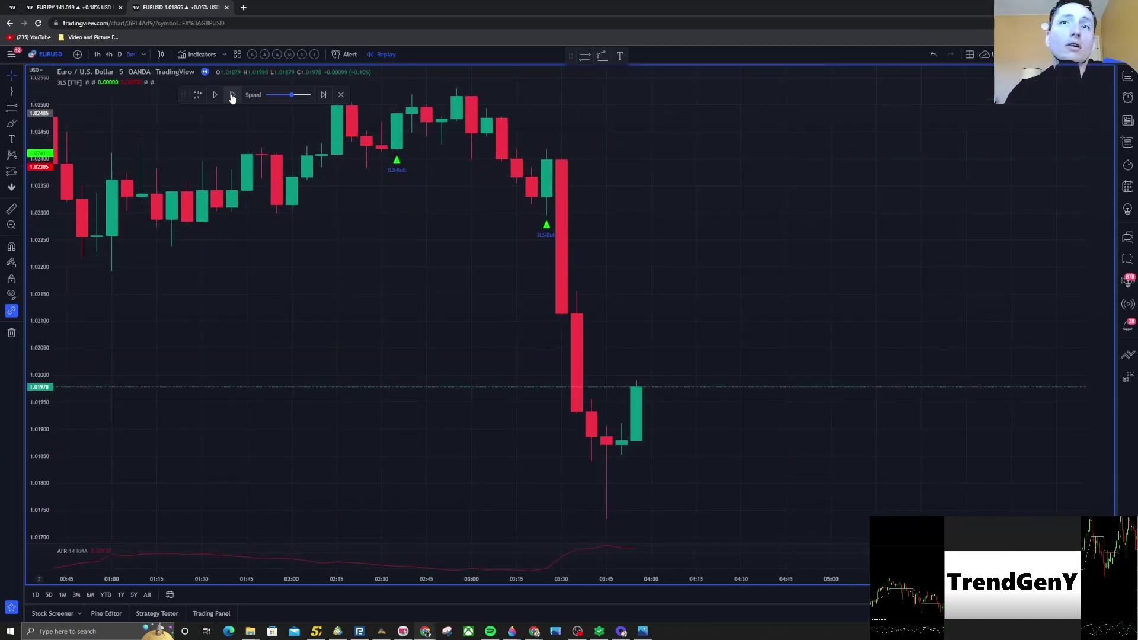
left_click(232, 96)
left_click(232, 96)
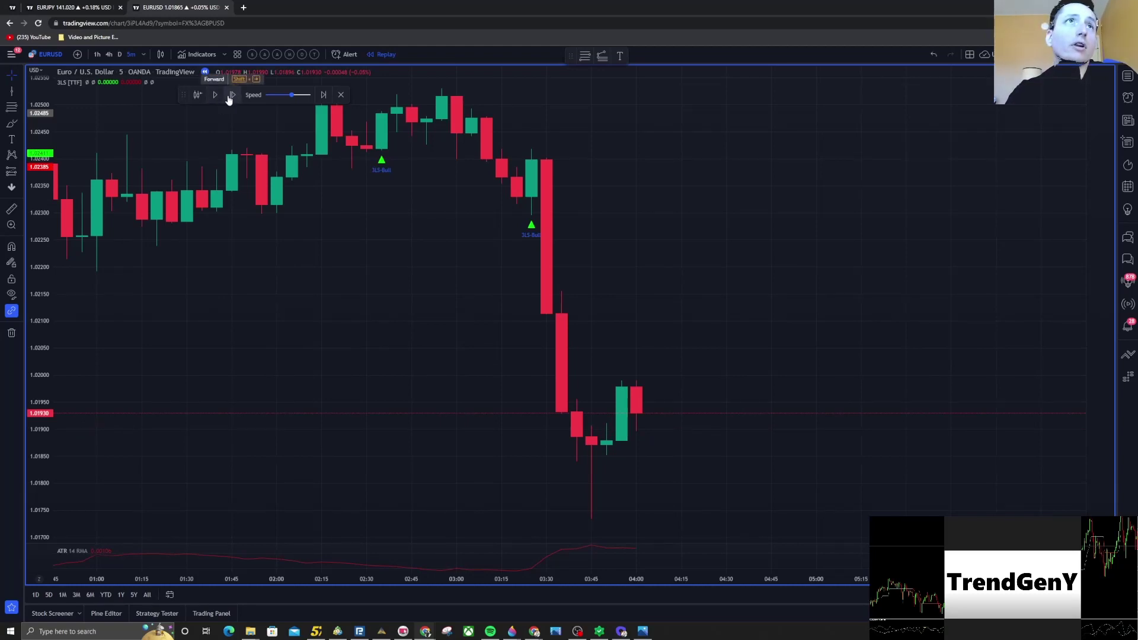
left_click(229, 98)
left_click(229, 98)
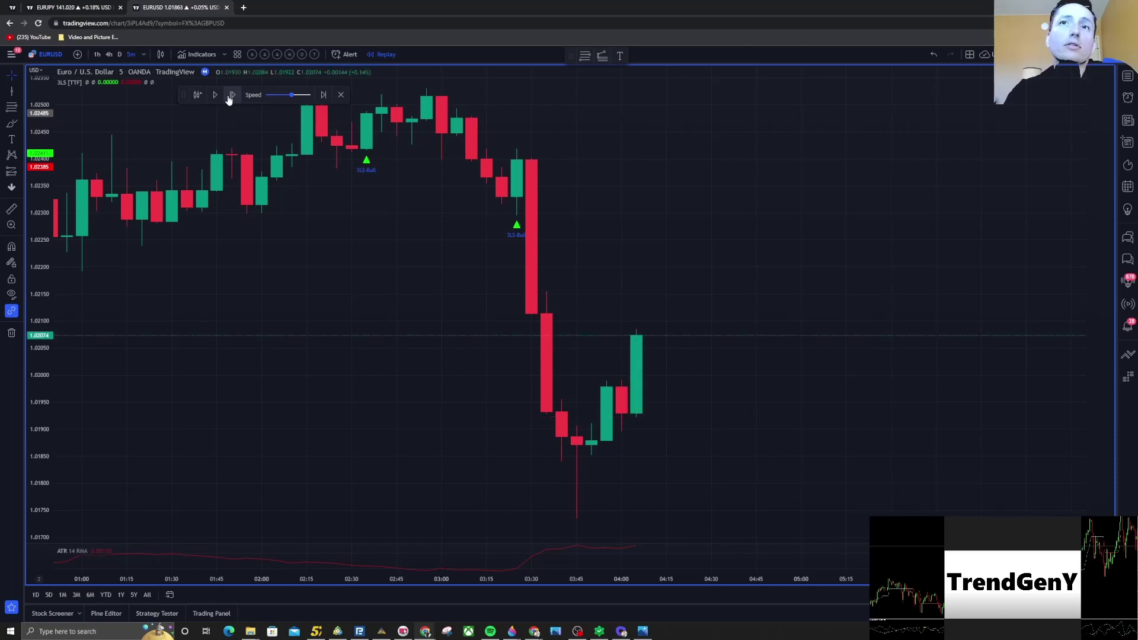
left_click(230, 98)
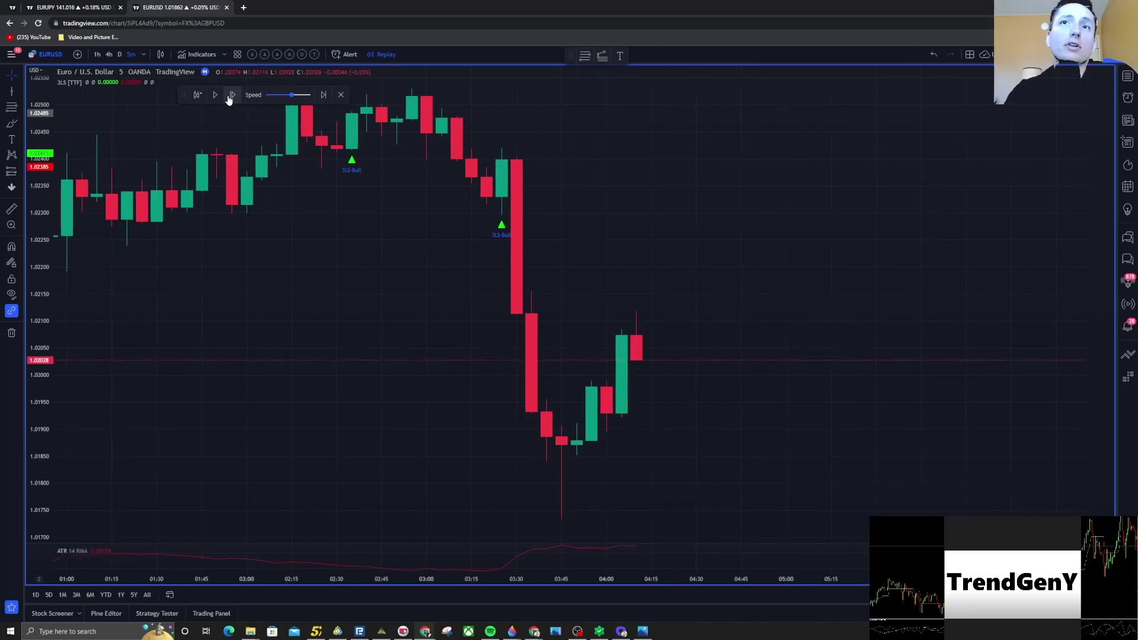
left_click(229, 98)
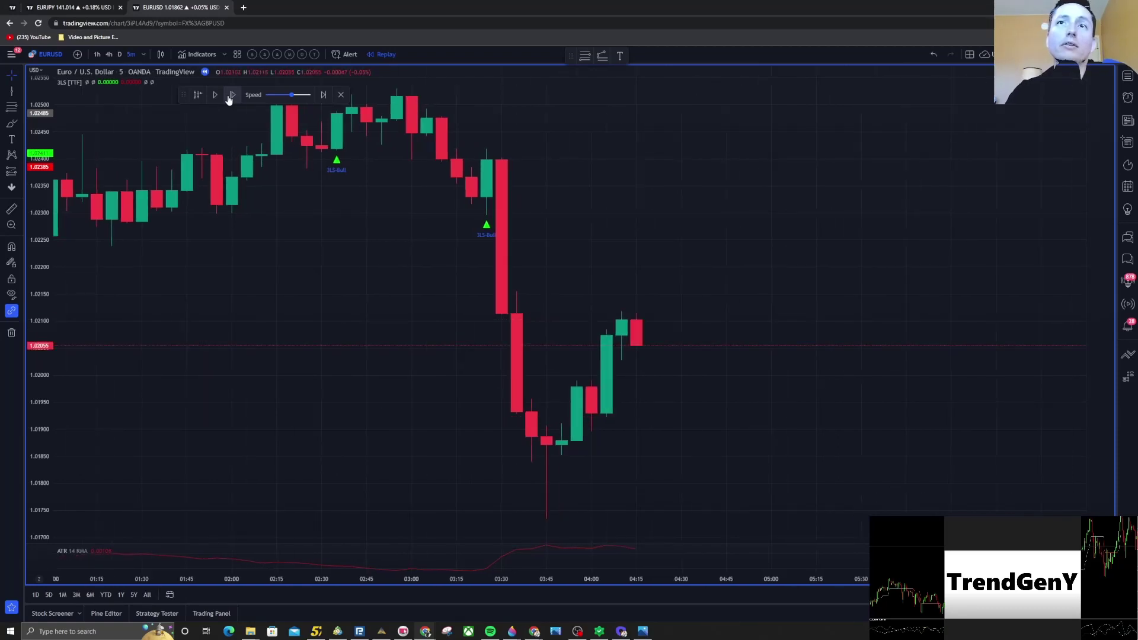
left_click(229, 98)
left_click(229, 98)
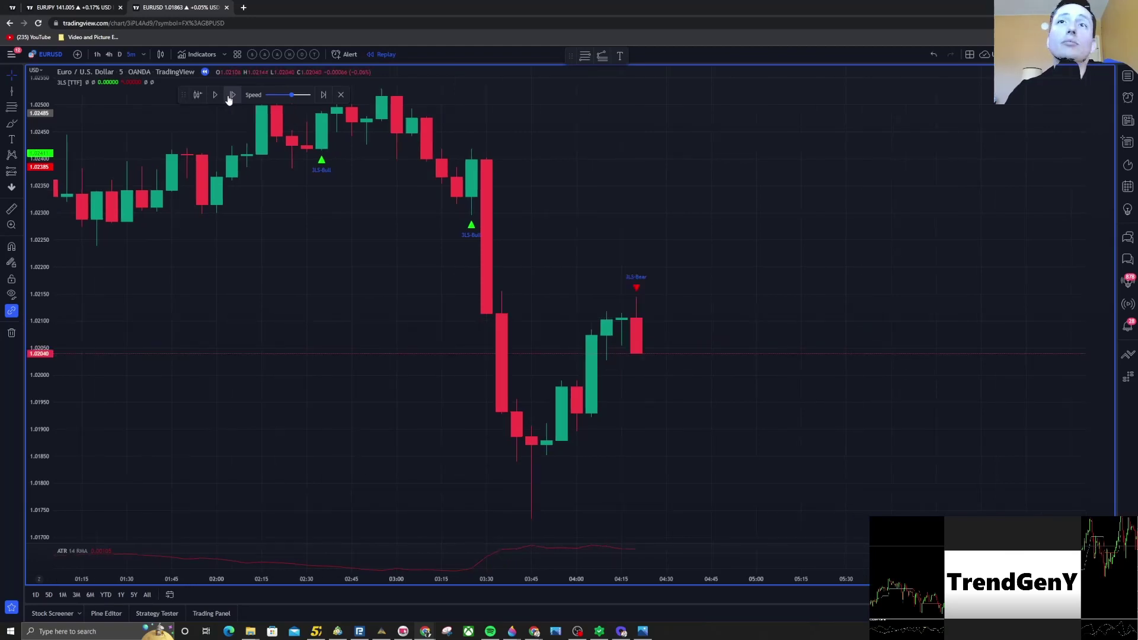
left_click(230, 98)
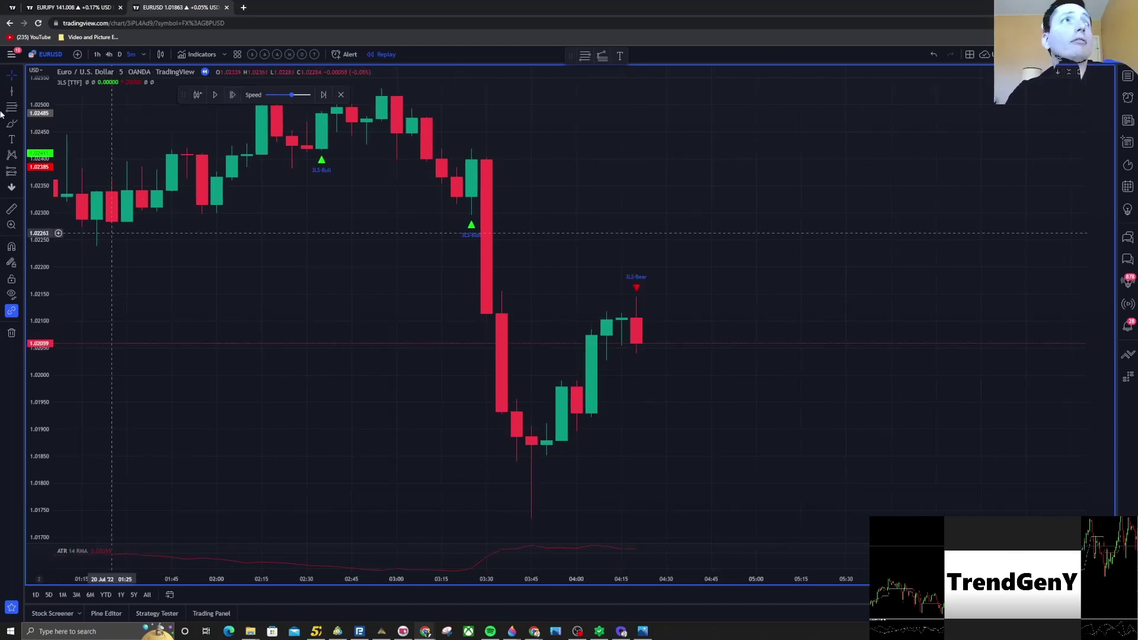
Step: Mark the 04:20 3LS-Bear signal candle with a vertical line and colour the line white
left_click(13, 93)
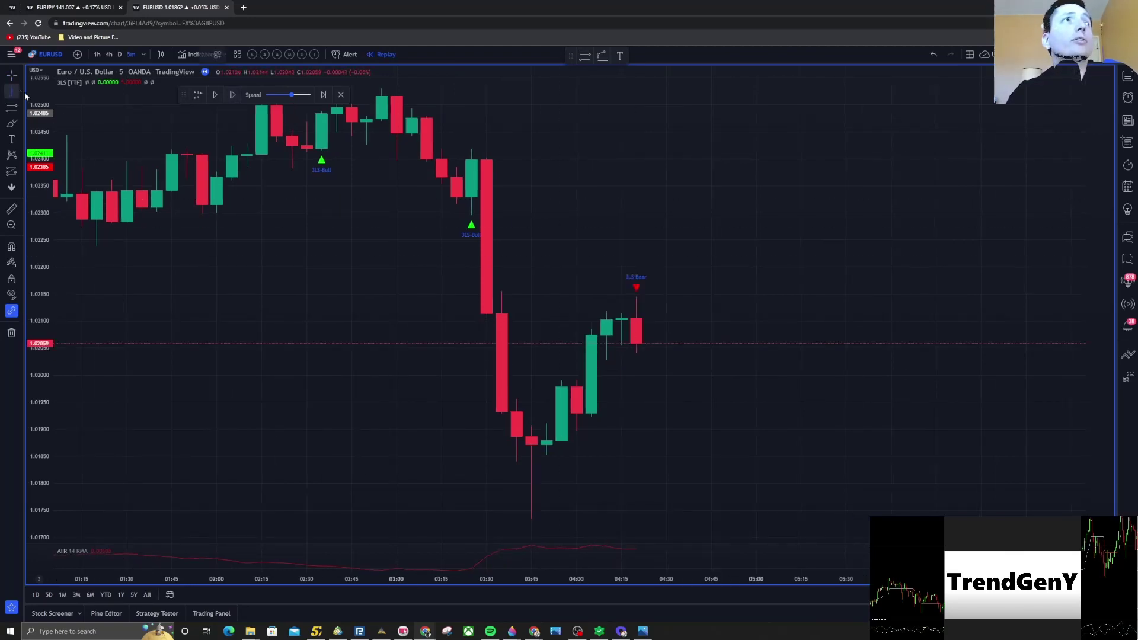
left_click(636, 256)
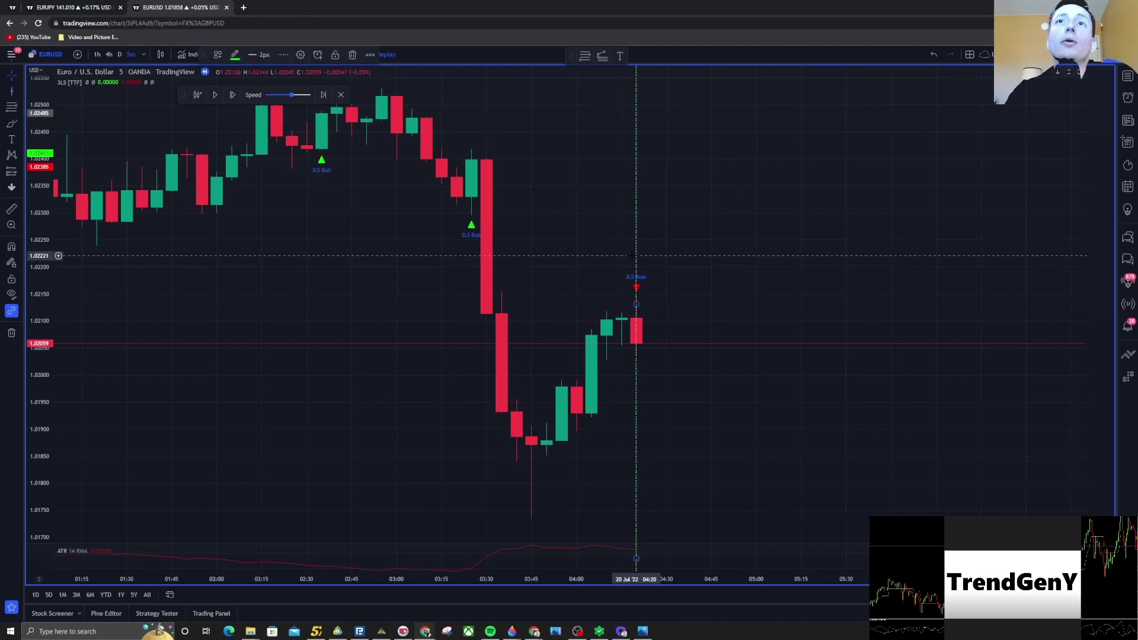
double_click(636, 188)
left_click(521, 320)
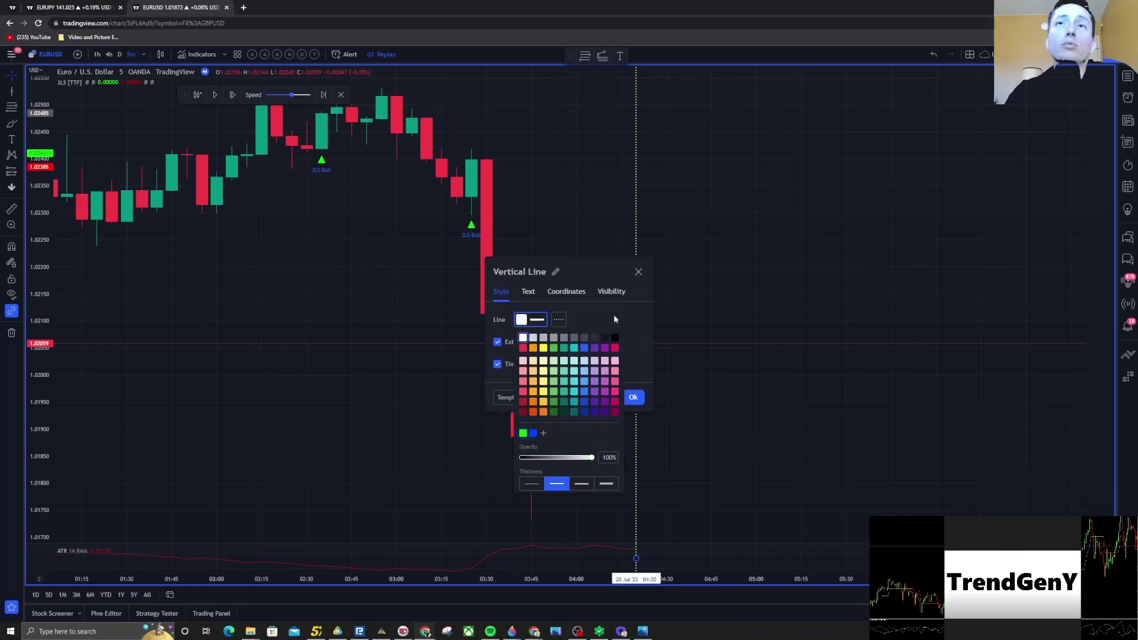
left_click(638, 271)
Step: Advance the replay candle by candle from the 04:20 signal to the 05:00 candle
left_click_drag(701, 208, 610, 192)
left_click(232, 96)
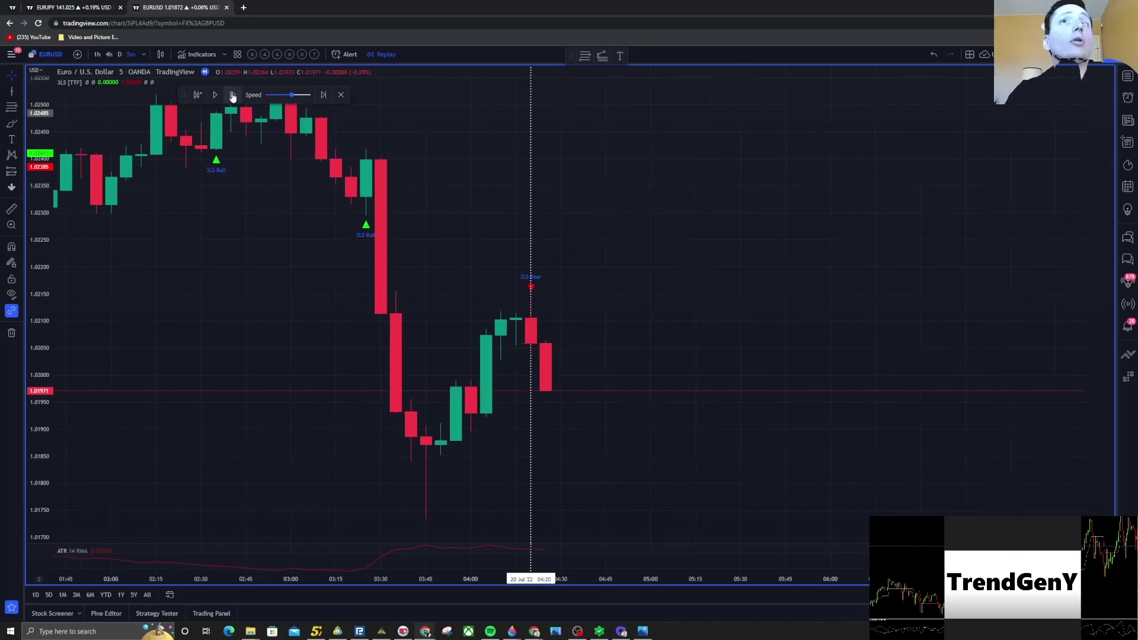
left_click(232, 96)
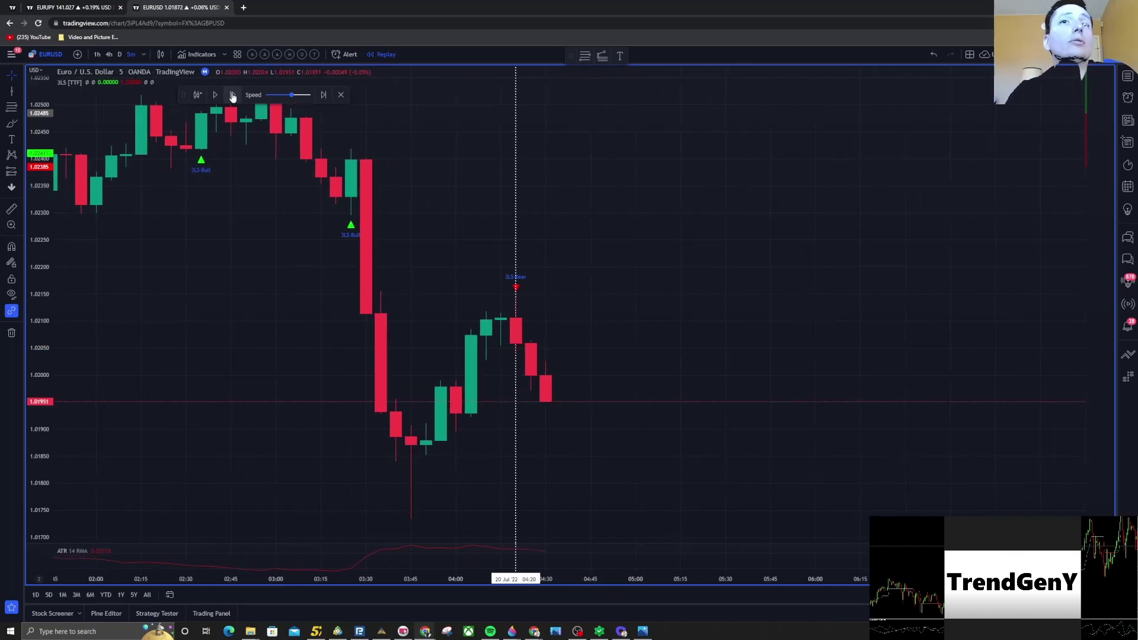
left_click(233, 96)
left_click(232, 96)
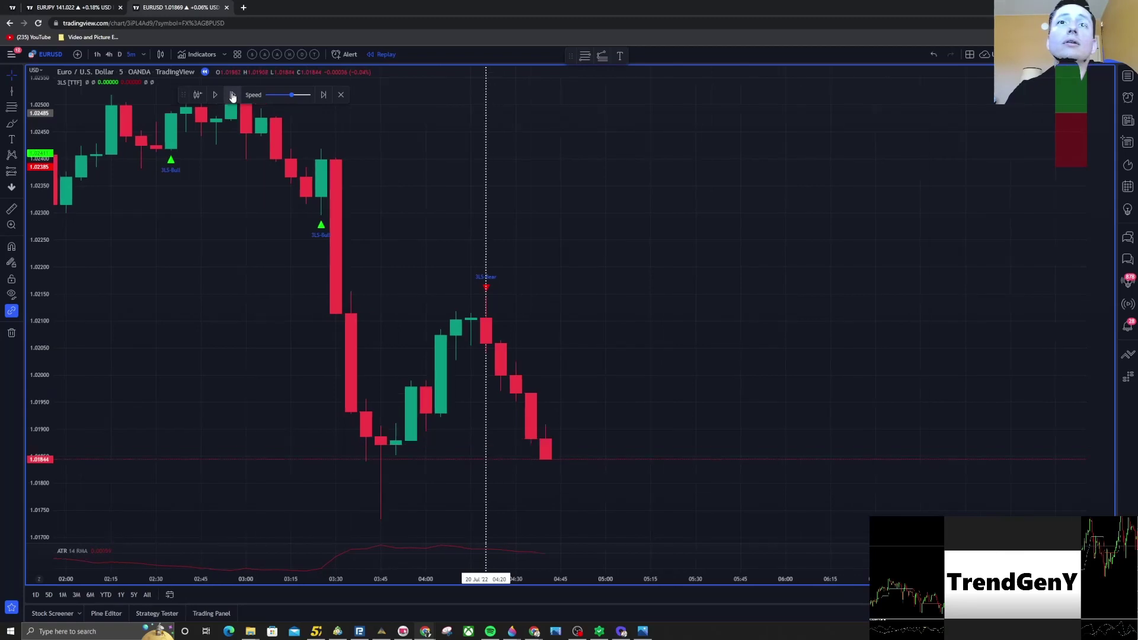
left_click(232, 96)
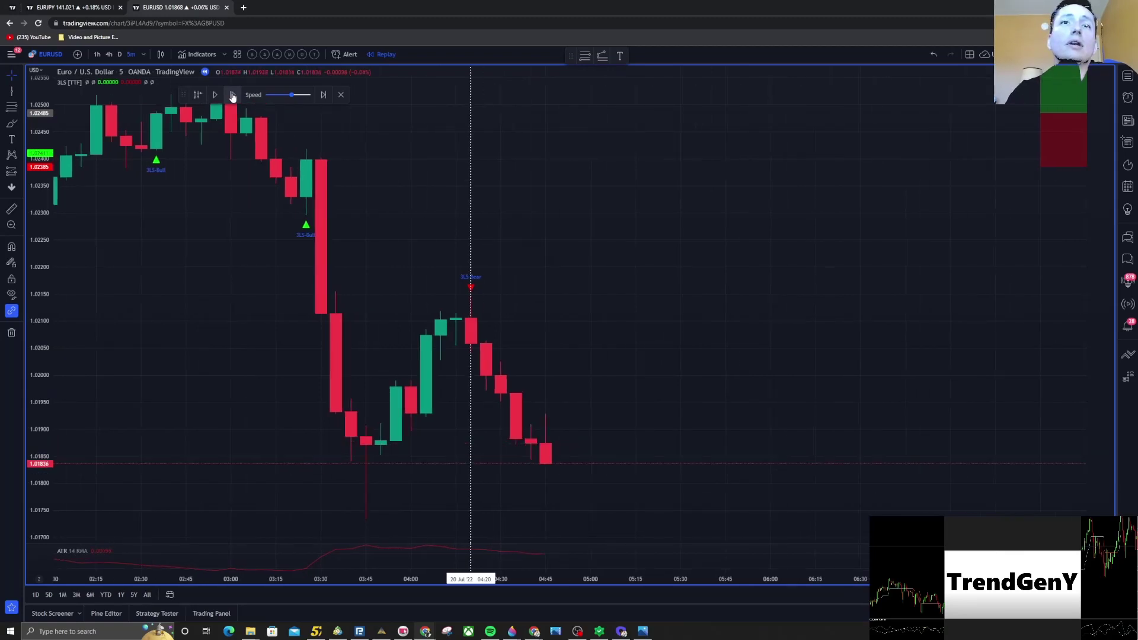
left_click(232, 95)
left_click(232, 95)
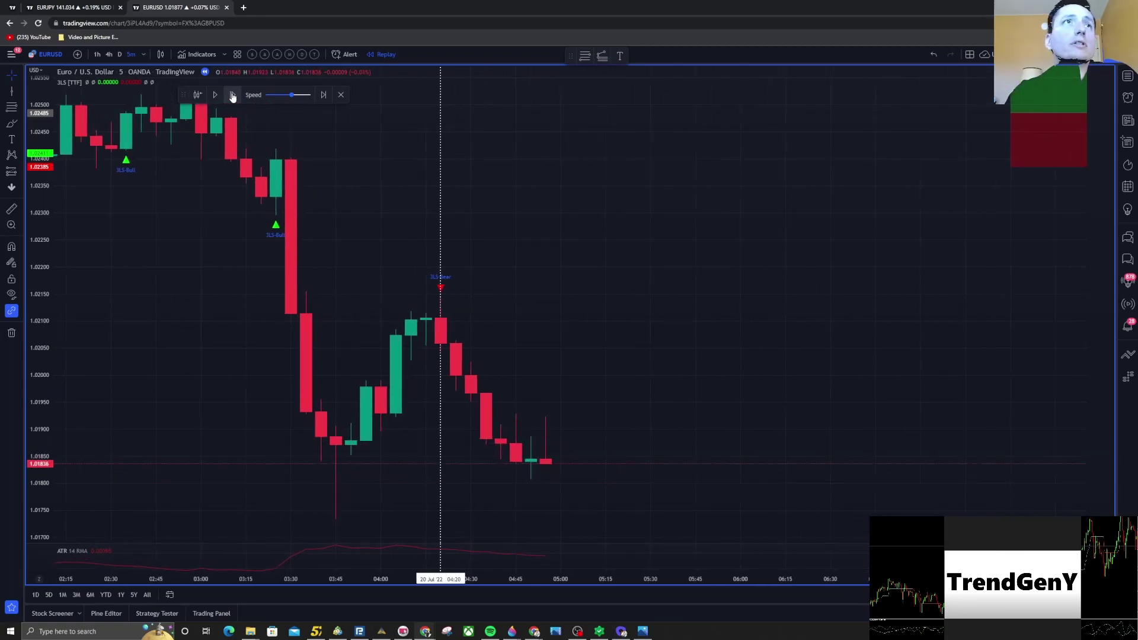
left_click(233, 96)
left_click(232, 95)
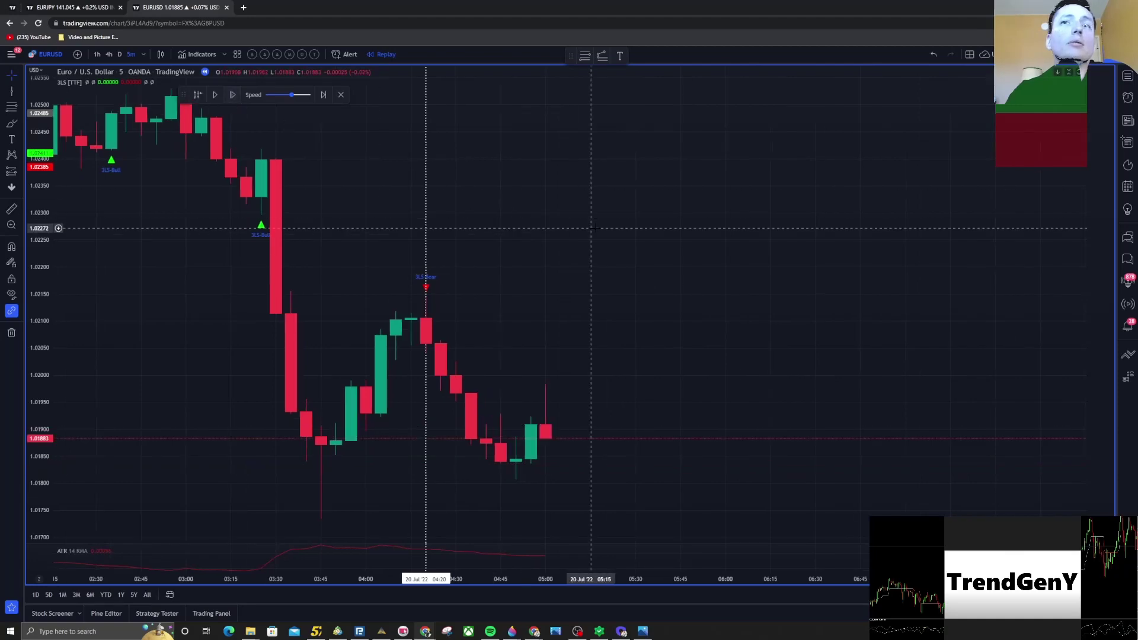
Step: Move the existing short position drawing from the empty future area to the candles around the 04:20 signal
left_click_drag(726, 200, 546, 214)
scroll(552, 215, "down", 3)
left_click_drag(685, 211, 487, 211)
scroll(593, 207, "down", 2)
scroll(557, 195, "down", 2)
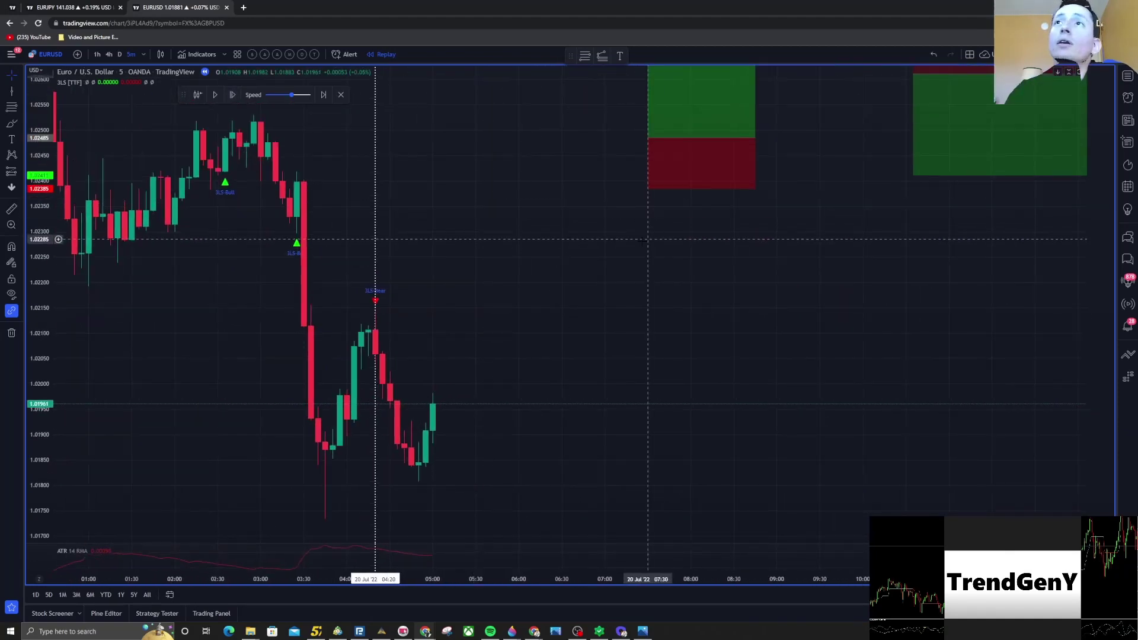
left_click_drag(648, 239, 609, 243)
scroll(610, 244, "down", 2)
left_click_drag(960, 193, 489, 370)
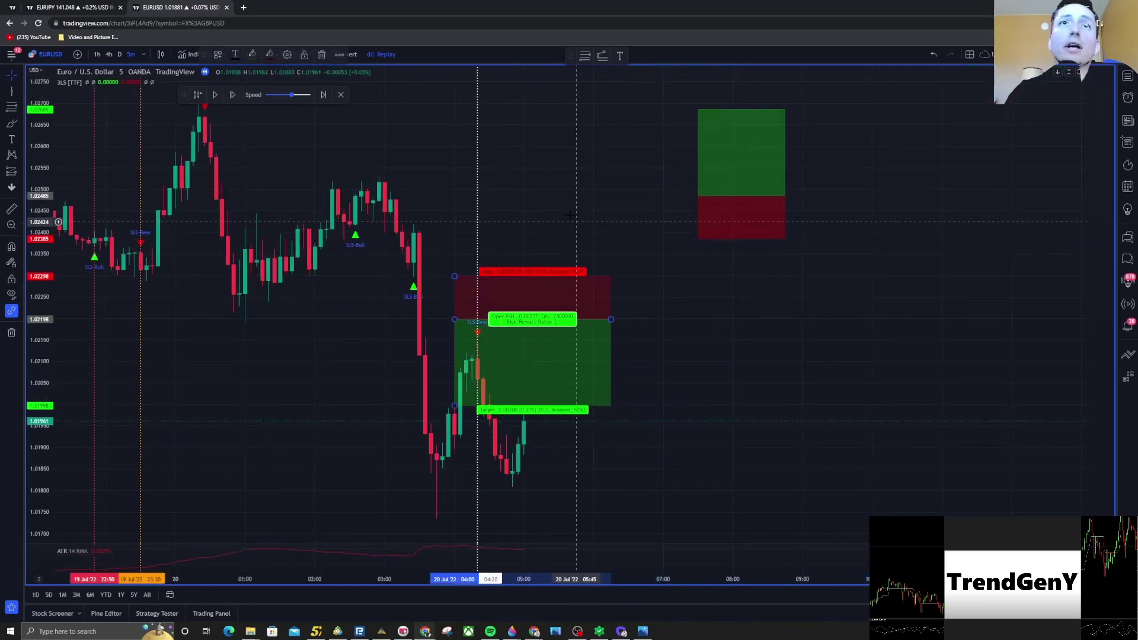
Step: Align the short position to start at 04:20 with entry 1.02057, stop 1.02157 and target 1.01857, and end it at 04:40
left_click_drag(599, 180, 731, 180)
scroll(732, 184, "up", 8)
left_click_drag(355, 323, 746, 289)
scroll(734, 288, "up", 5)
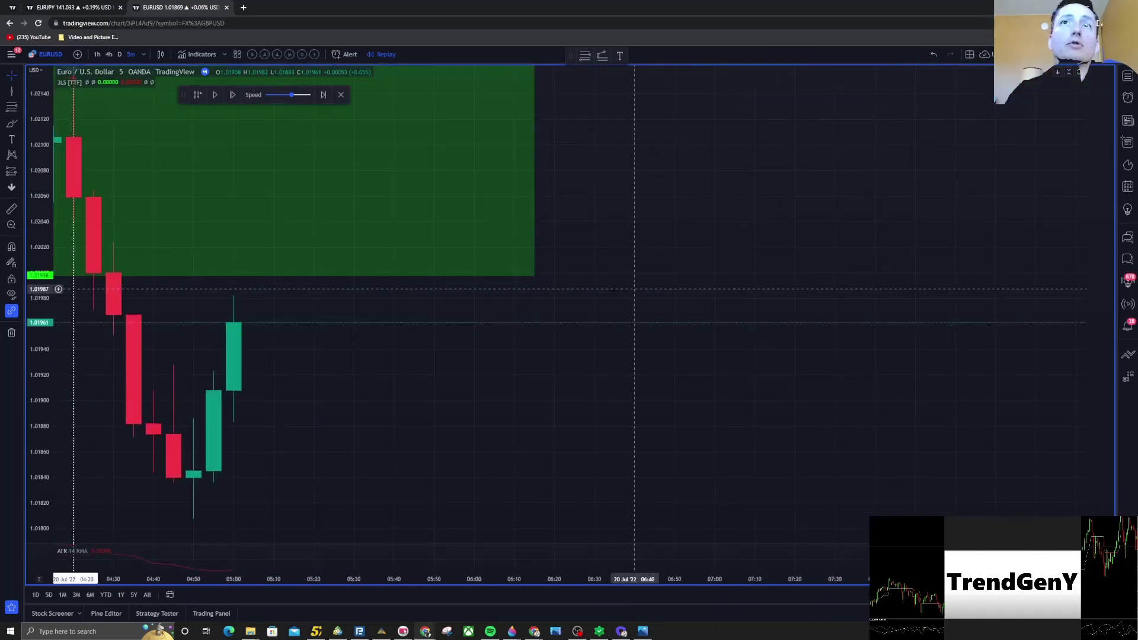
left_click_drag(486, 296, 719, 344)
left_click_drag(603, 476, 727, 458)
left_click_drag(628, 362, 707, 438)
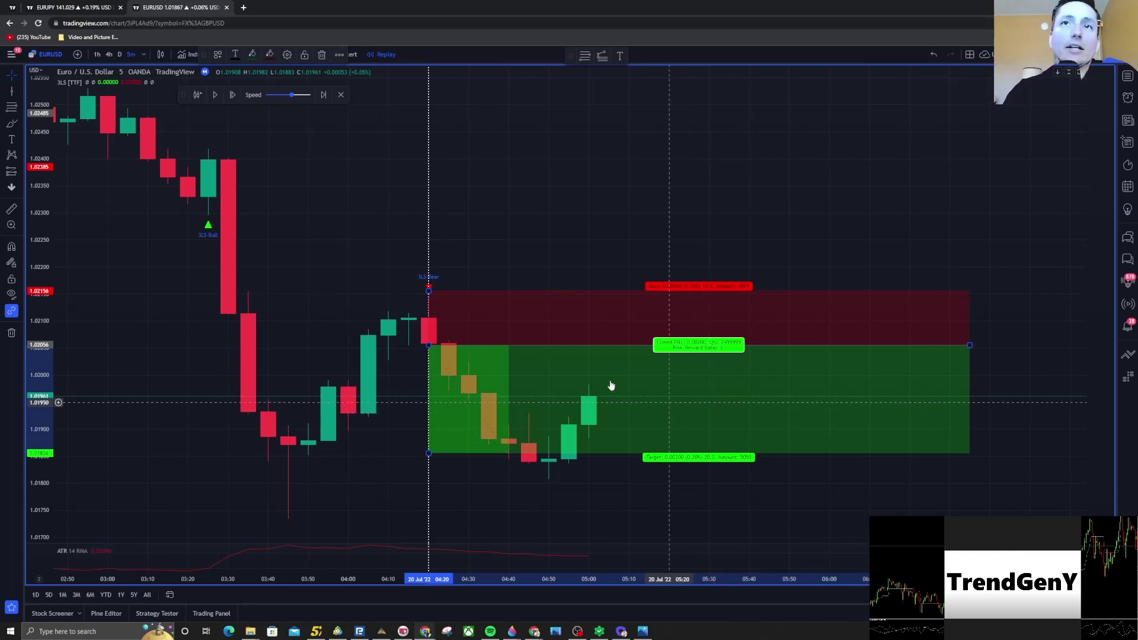
left_click_drag(591, 368, 596, 361)
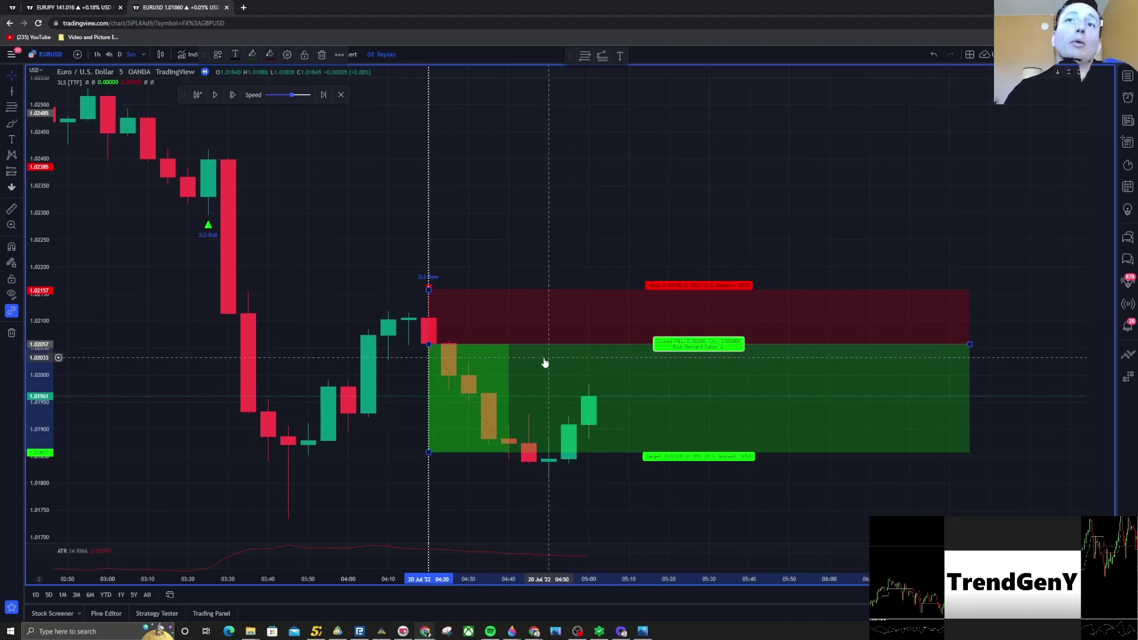
mouse_move(970, 343)
left_mouse_down()
mouse_move(498, 321)
mouse_move(515, 319)
left_mouse_up()
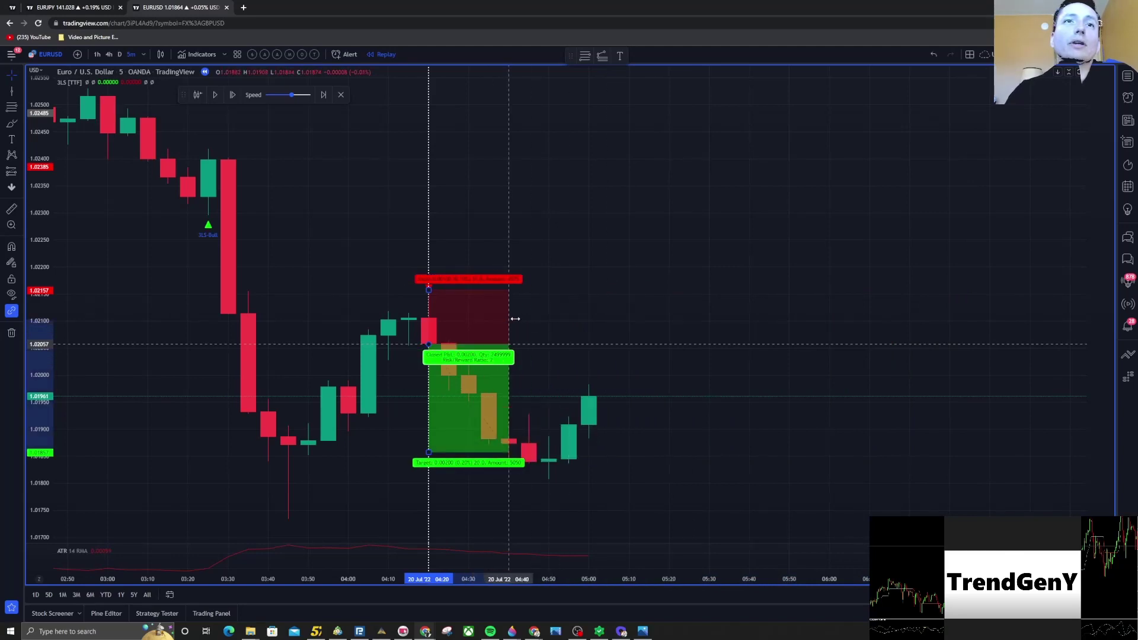
Step: Recolour the vertical line at the 04:20 signal to bright green
left_click(427, 219)
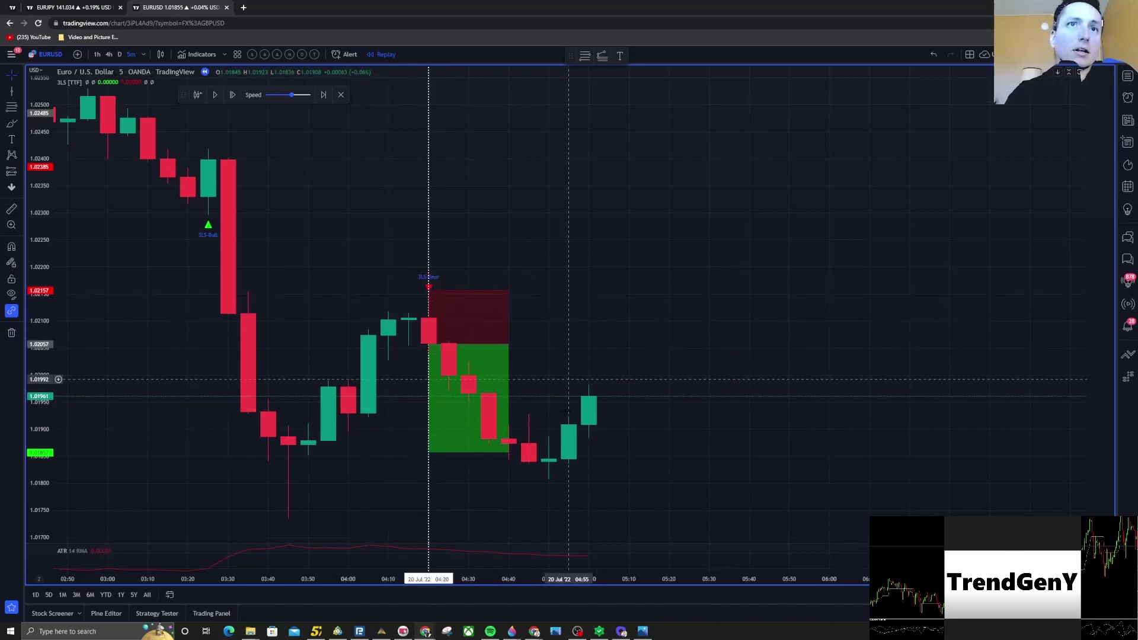
left_click(429, 252)
left_click(235, 55)
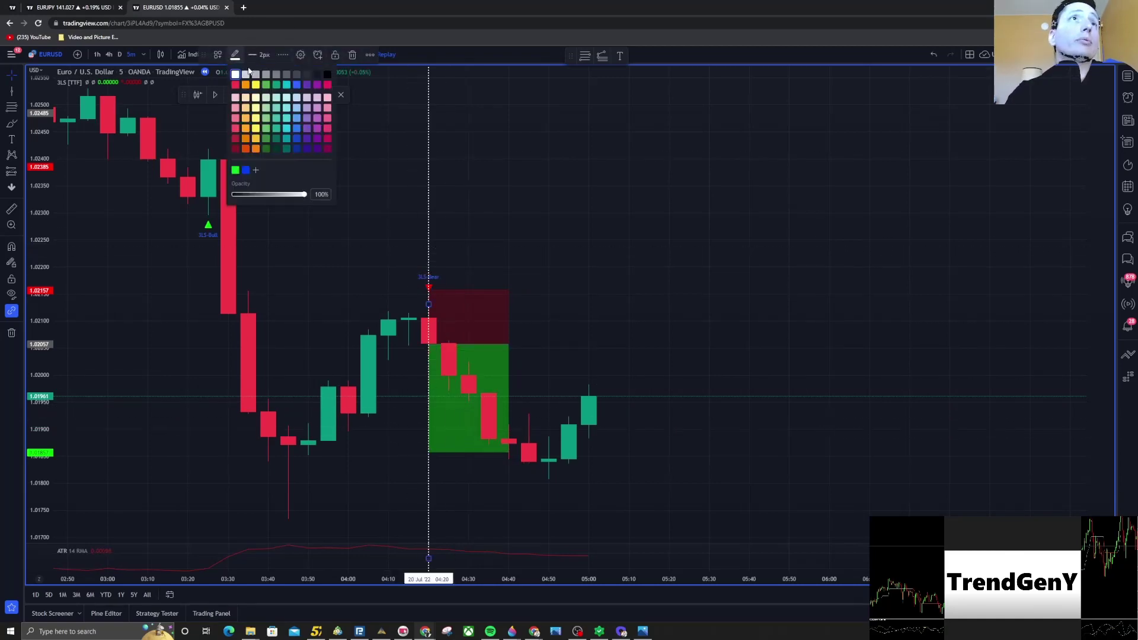
left_click(237, 172)
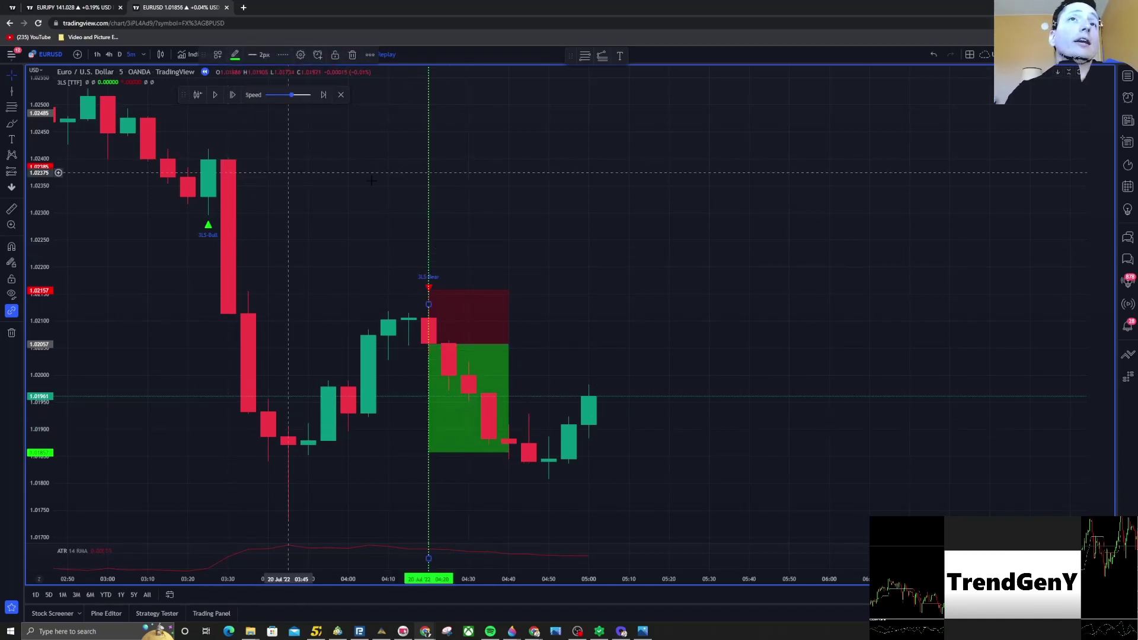
left_click(667, 224)
Step: Advance the replay candle by candle from 05:00 until the next 3LS-Bear signal on the 05:40 candle
left_click_drag(696, 222, 574, 213)
scroll(452, 247, "up", 3)
left_click_drag(453, 247, 728, 248)
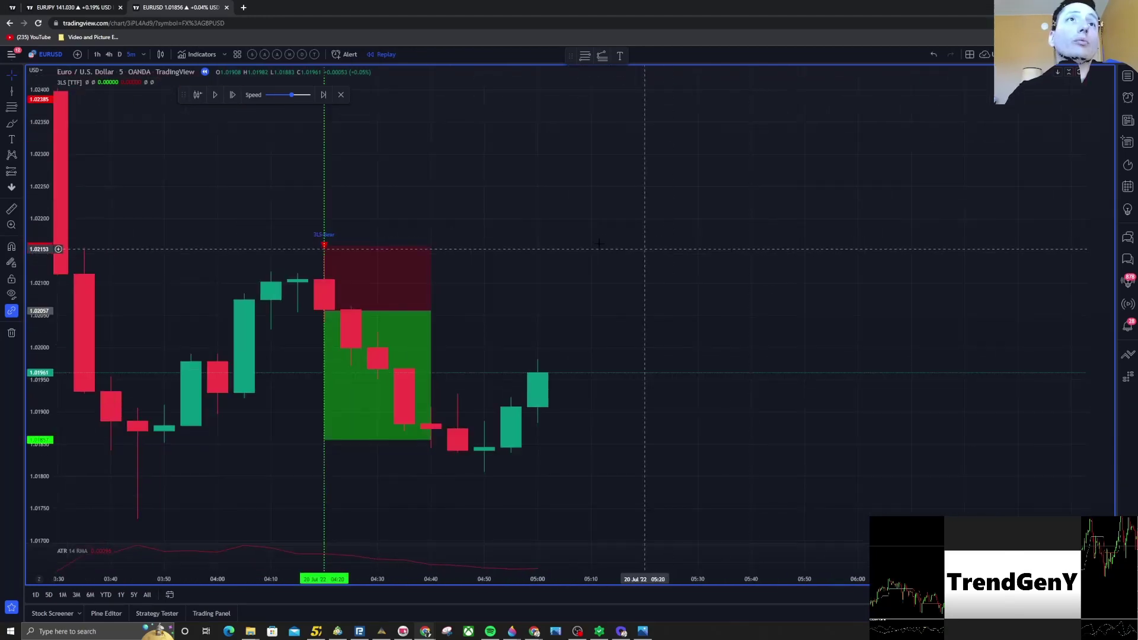
left_click(233, 95)
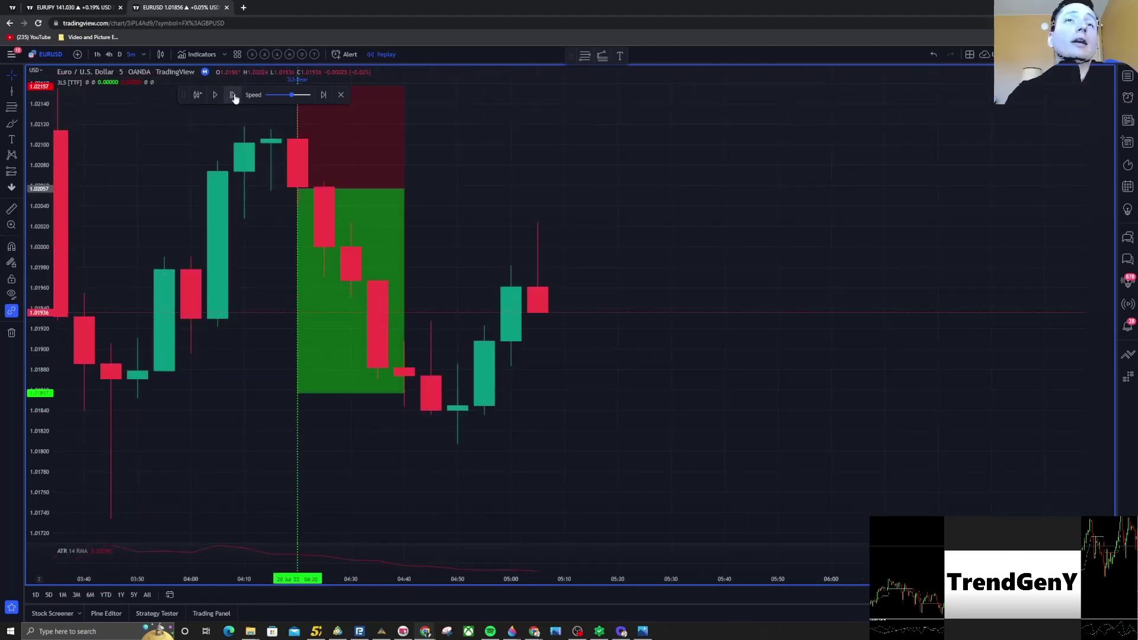
left_click(234, 96)
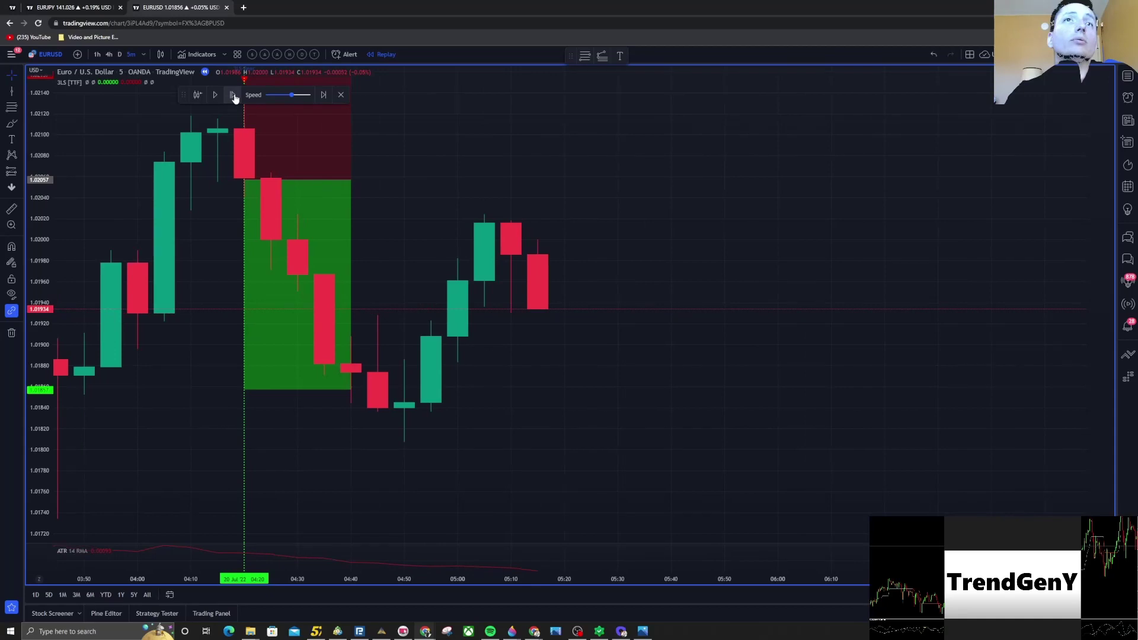
left_click(233, 96)
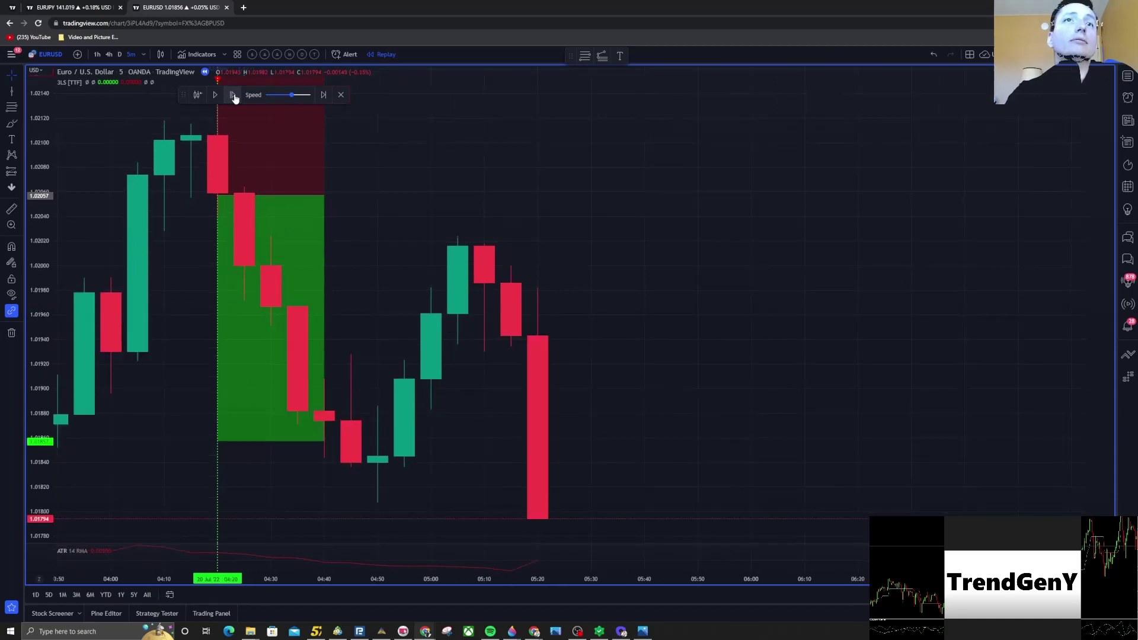
left_click(234, 96)
left_click(234, 96)
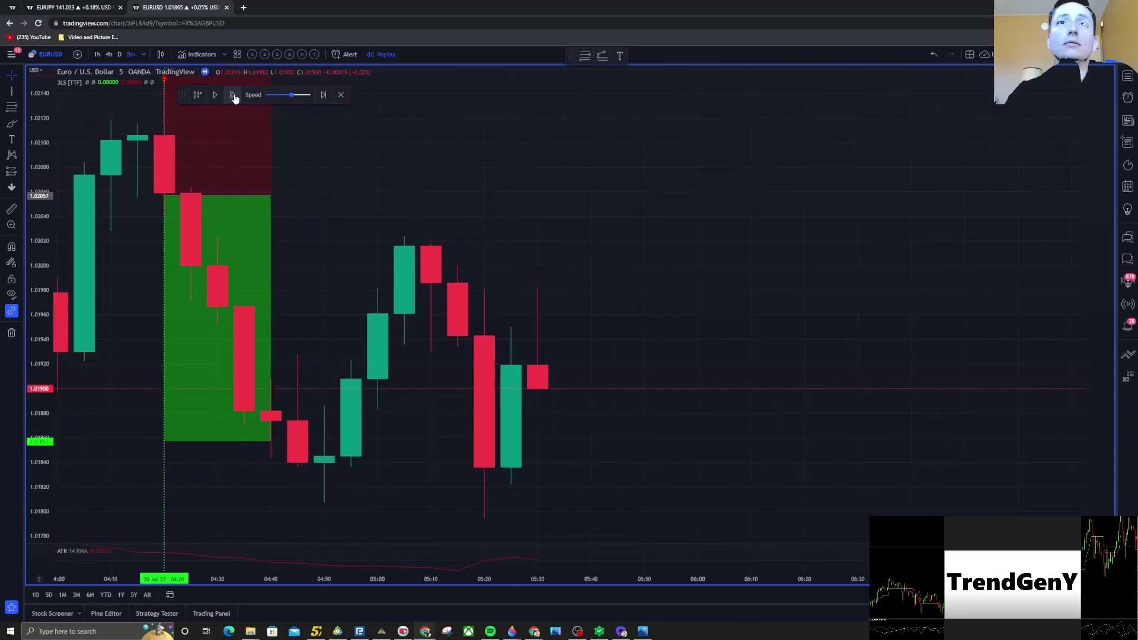
left_click(233, 96)
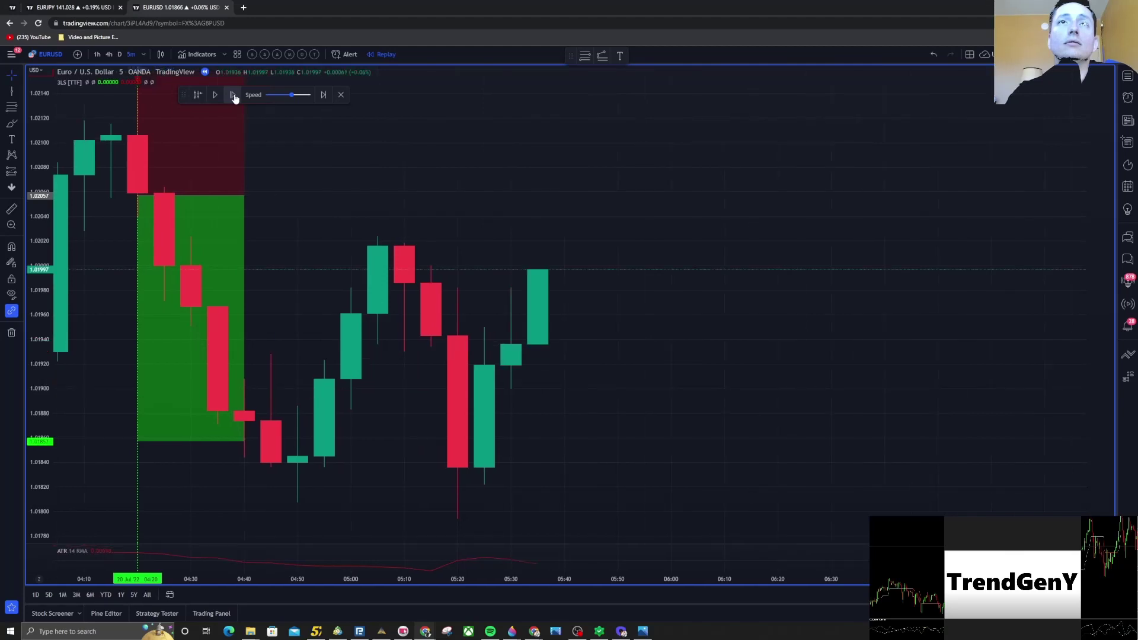
left_click(233, 96)
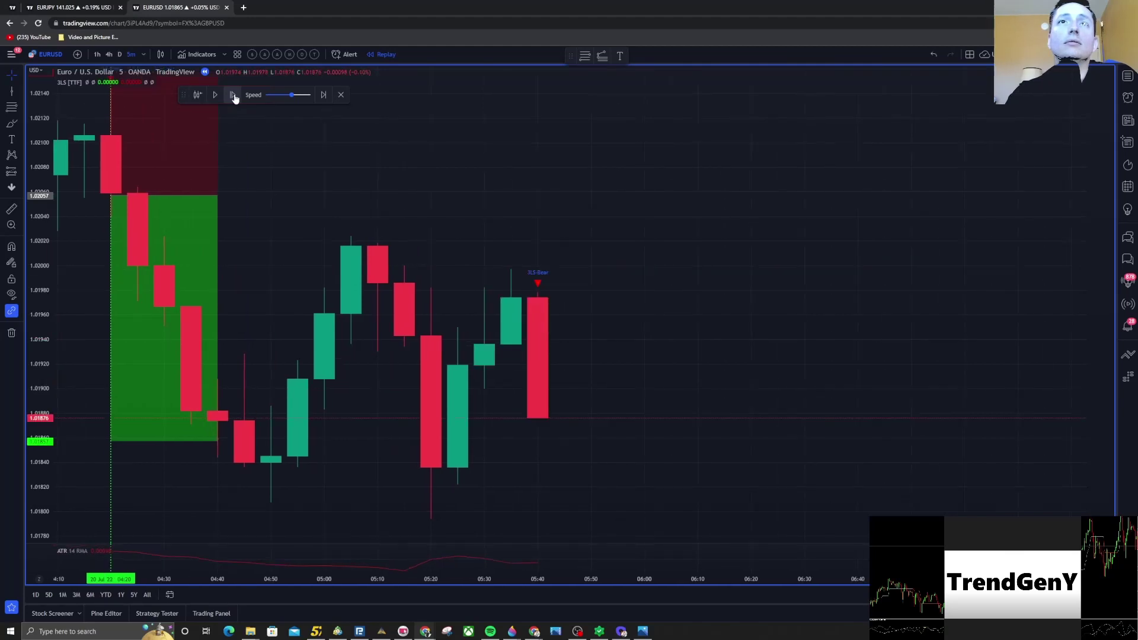
Step: Place a vertical line on the 05:40 3LS-Bear signal candle and recolour it white
scroll(592, 290, "down", 1)
left_click_drag(699, 242, 515, 233)
left_click_drag(597, 237, 543, 237)
scroll(559, 234, "down", 1)
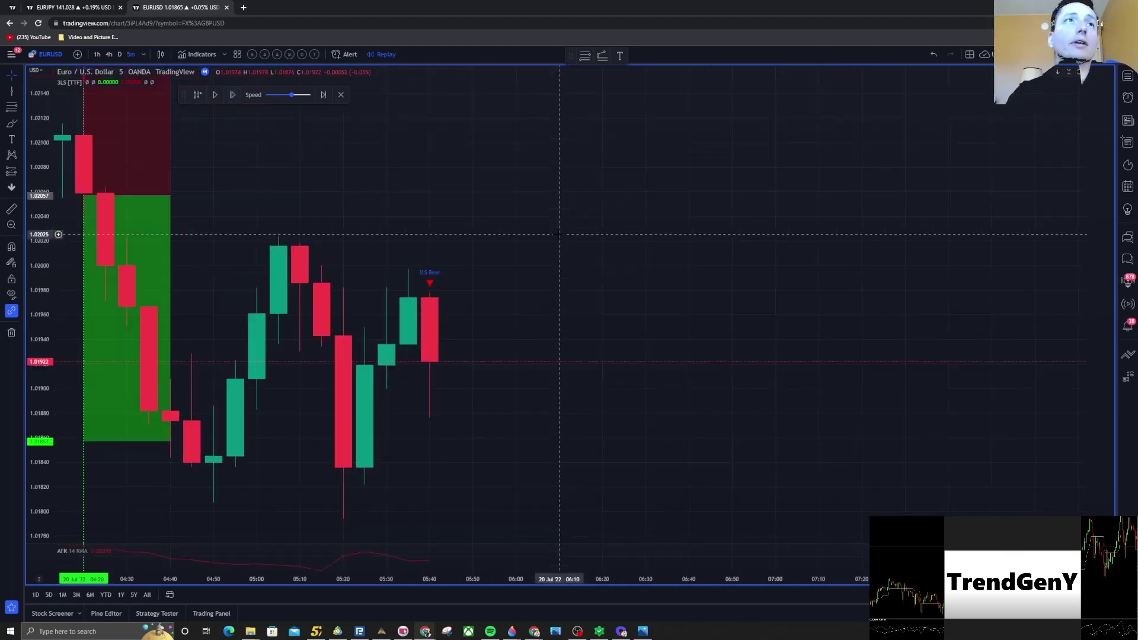
left_click_drag(603, 202, 517, 188)
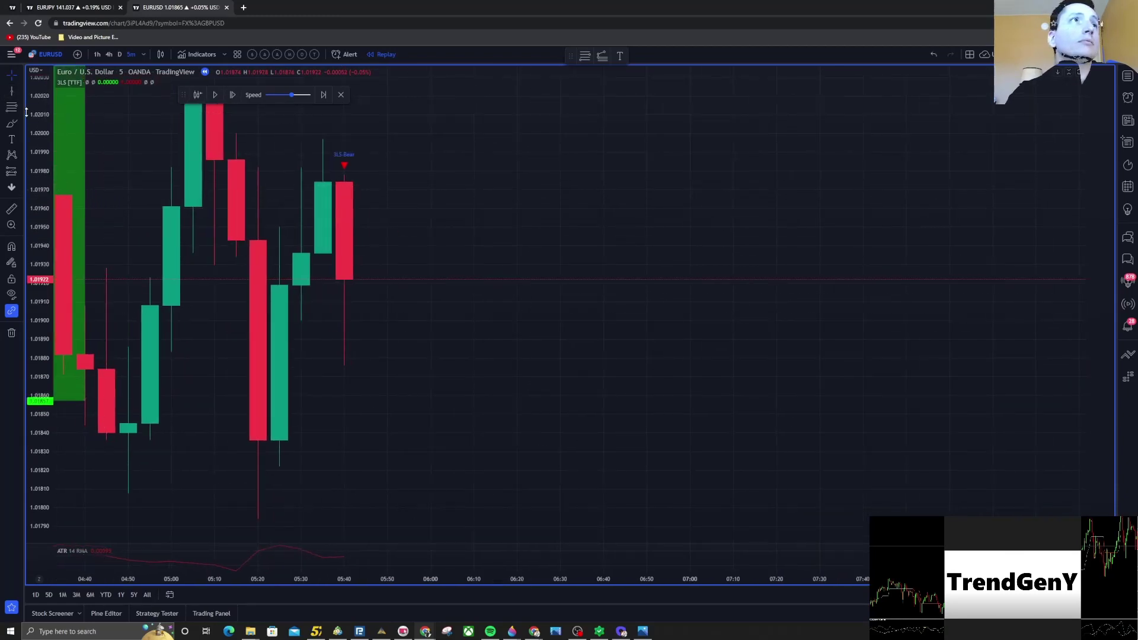
left_click(12, 94)
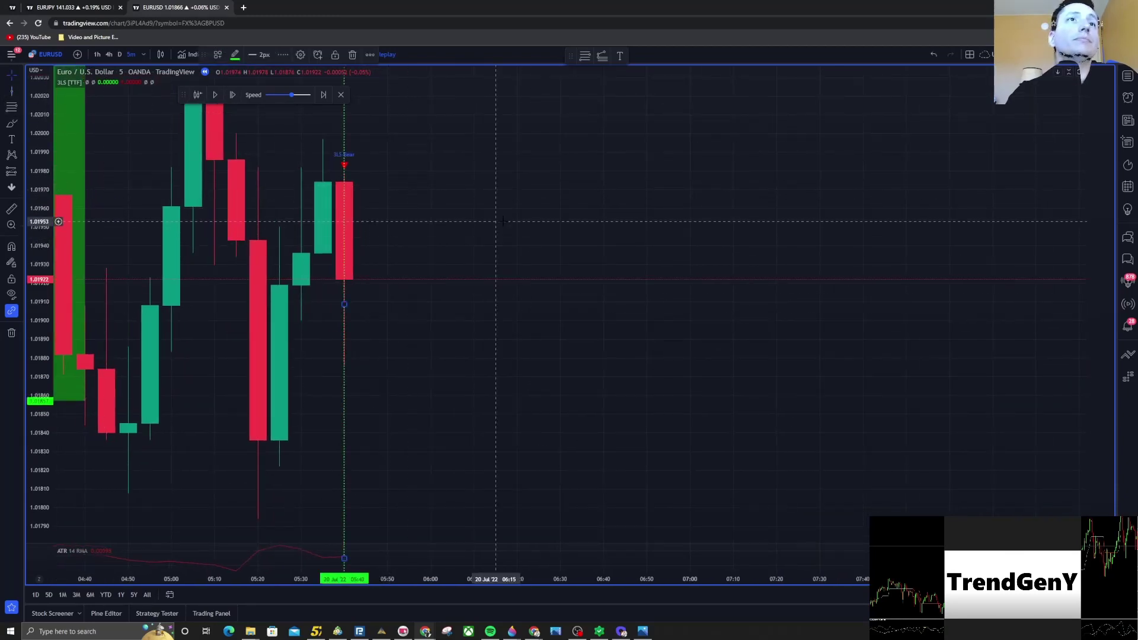
left_click_drag(343, 231, 432, 143)
left_click(432, 153)
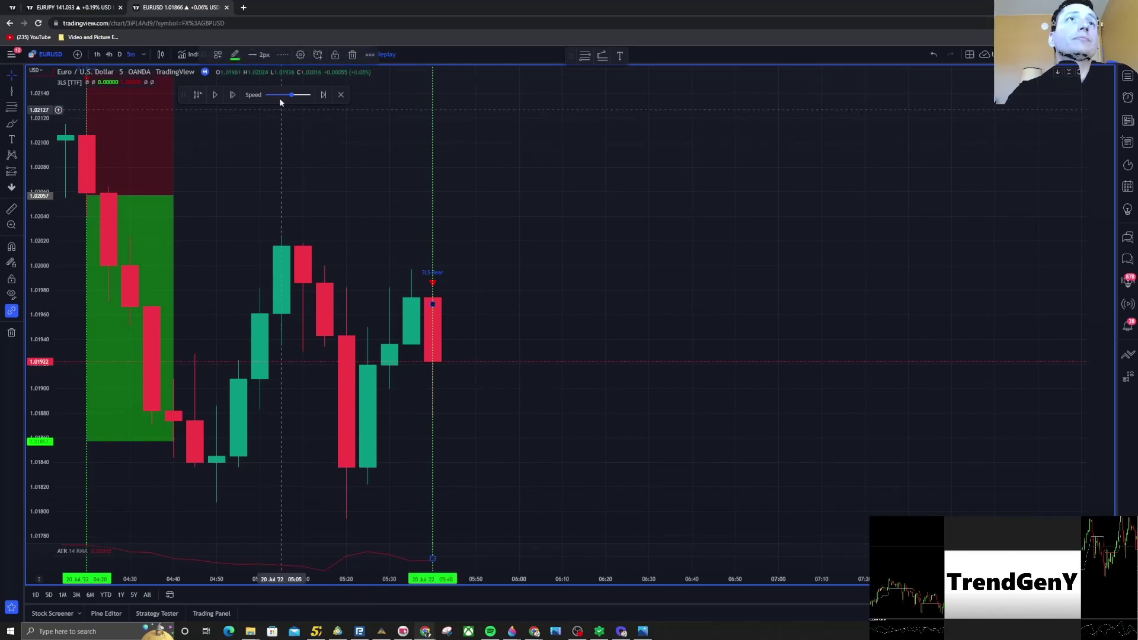
left_click(235, 54)
left_click(236, 75)
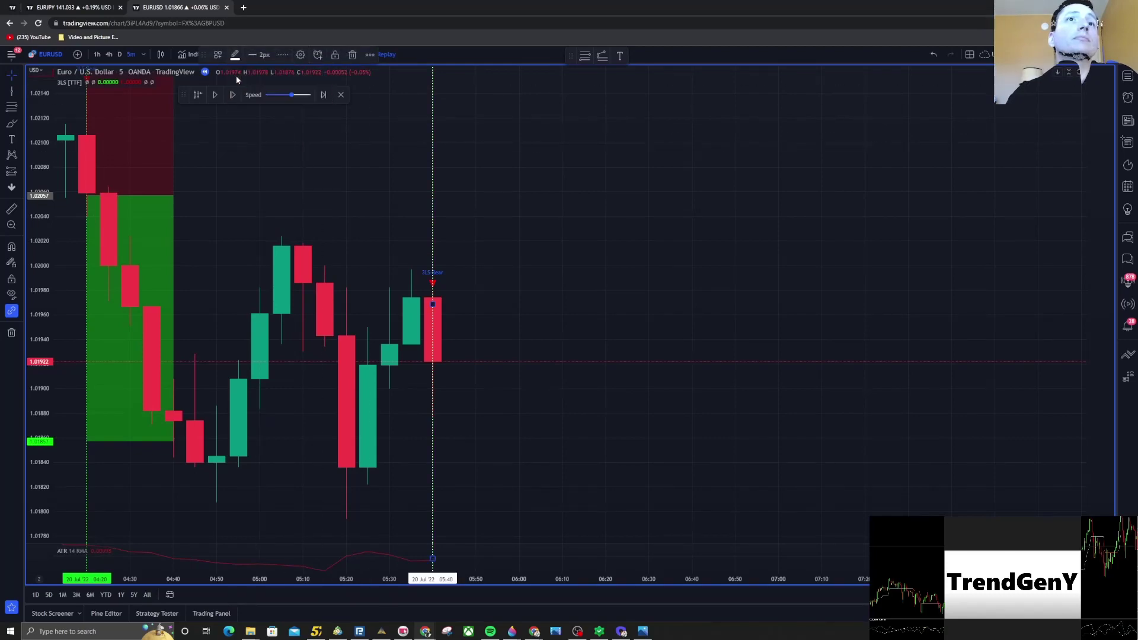
Step: Advance the replay candle by candle from 05:40 to the next 3LS-Bear signal and mark the 06:30 candle with a vertical line
left_click_drag(582, 202, 529, 211)
scroll(249, 137, "down", 3)
left_click_drag(623, 207, 429, 186)
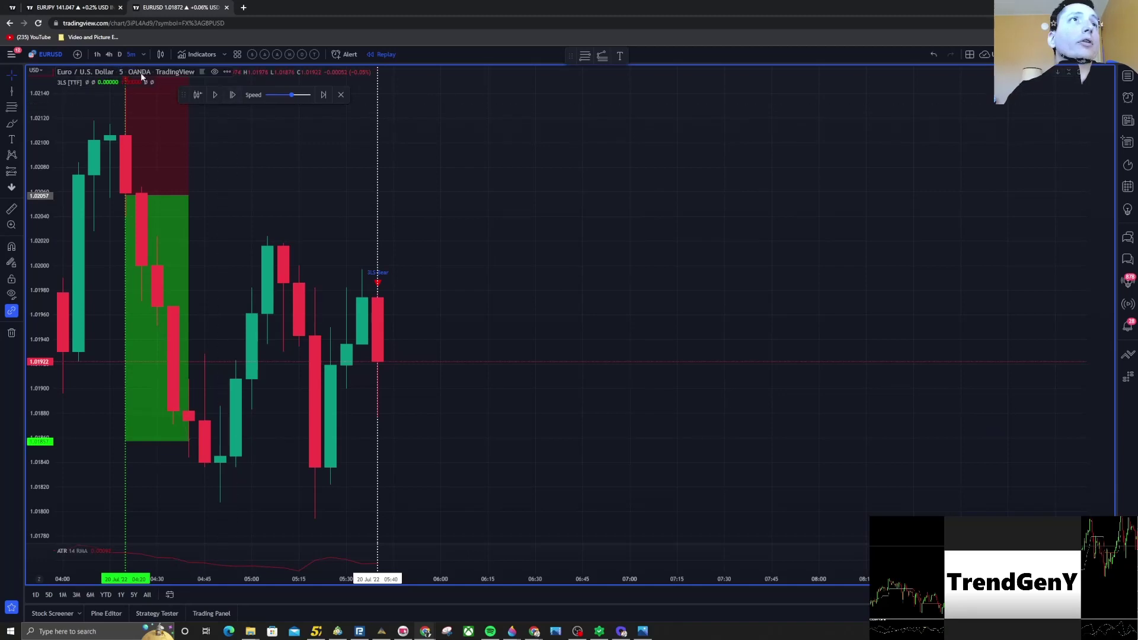
left_click(231, 97)
left_click(231, 96)
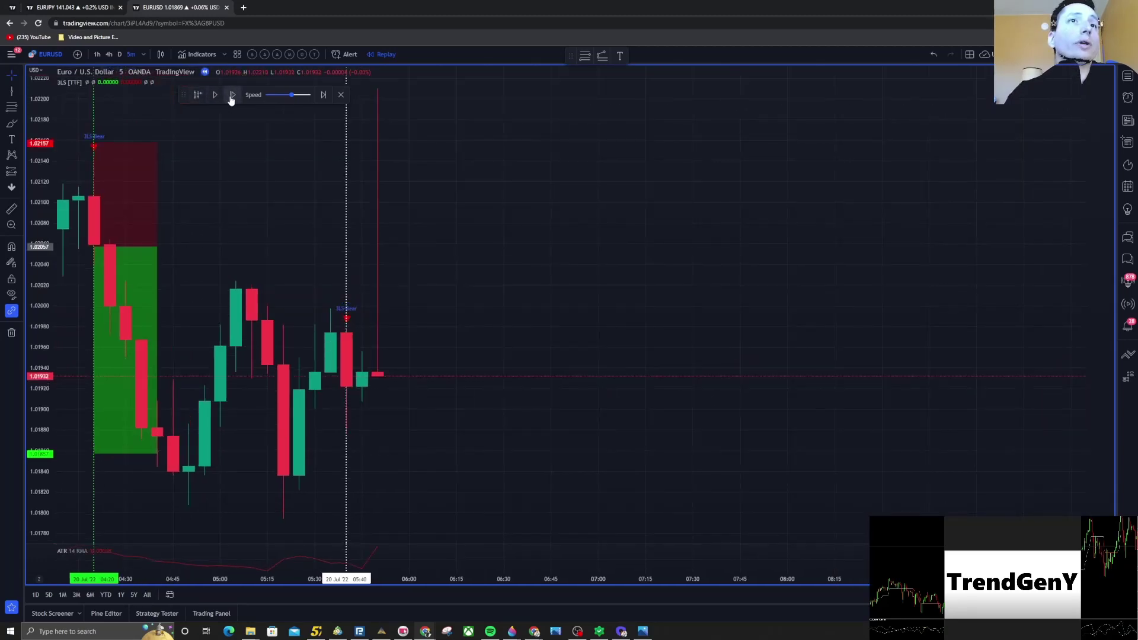
left_click(231, 96)
left_click(231, 97)
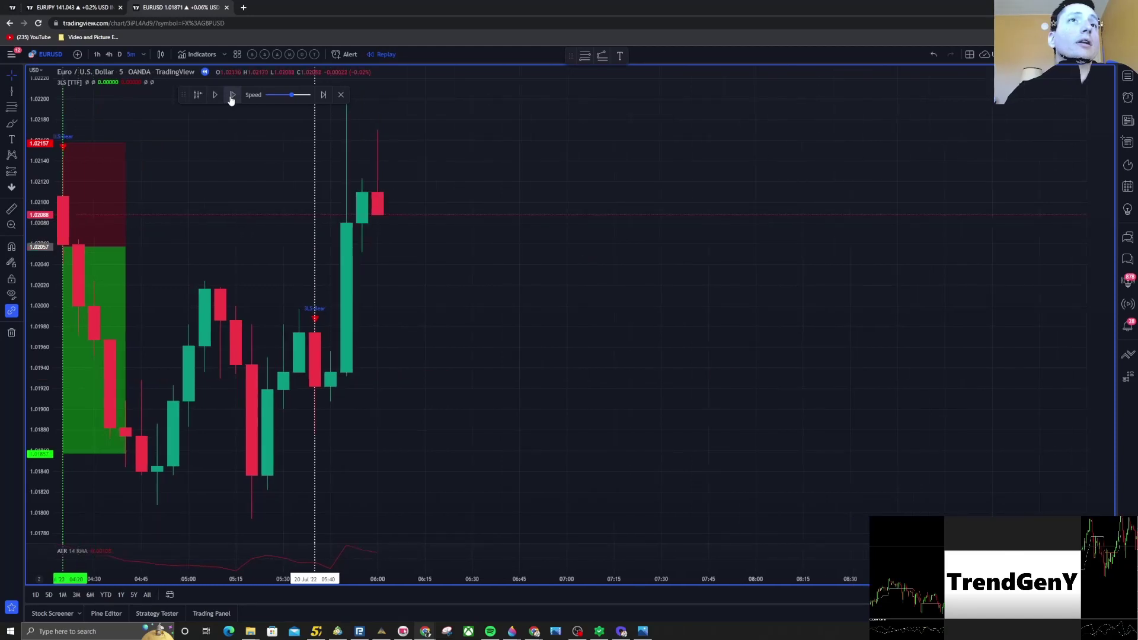
left_click(231, 96)
left_click(231, 96)
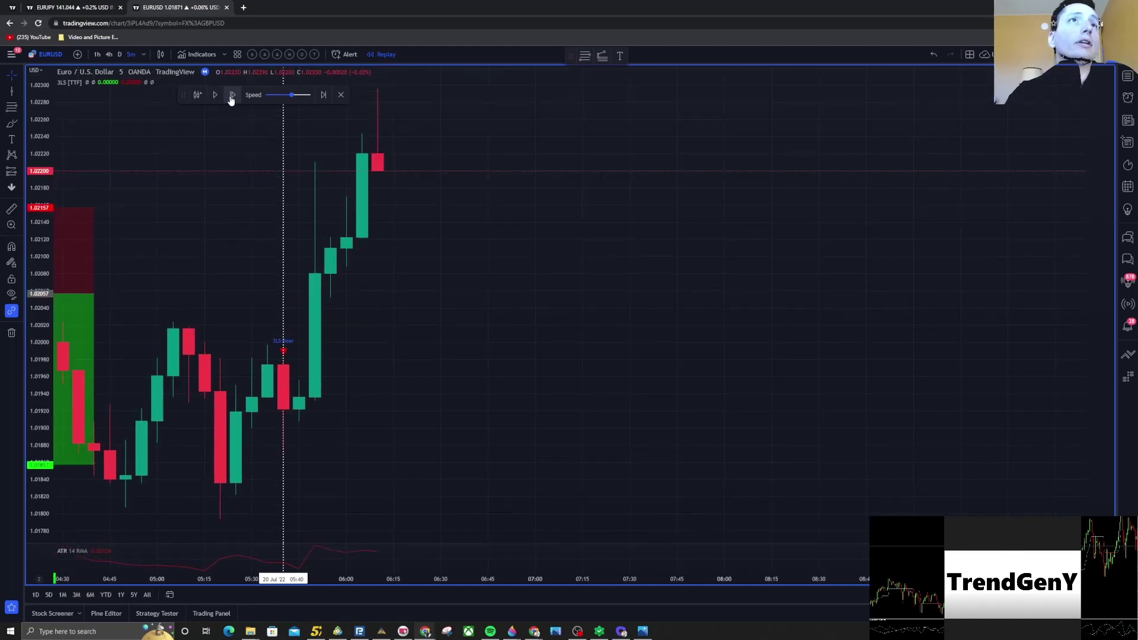
left_click(231, 97)
left_click(231, 97)
left_click(231, 96)
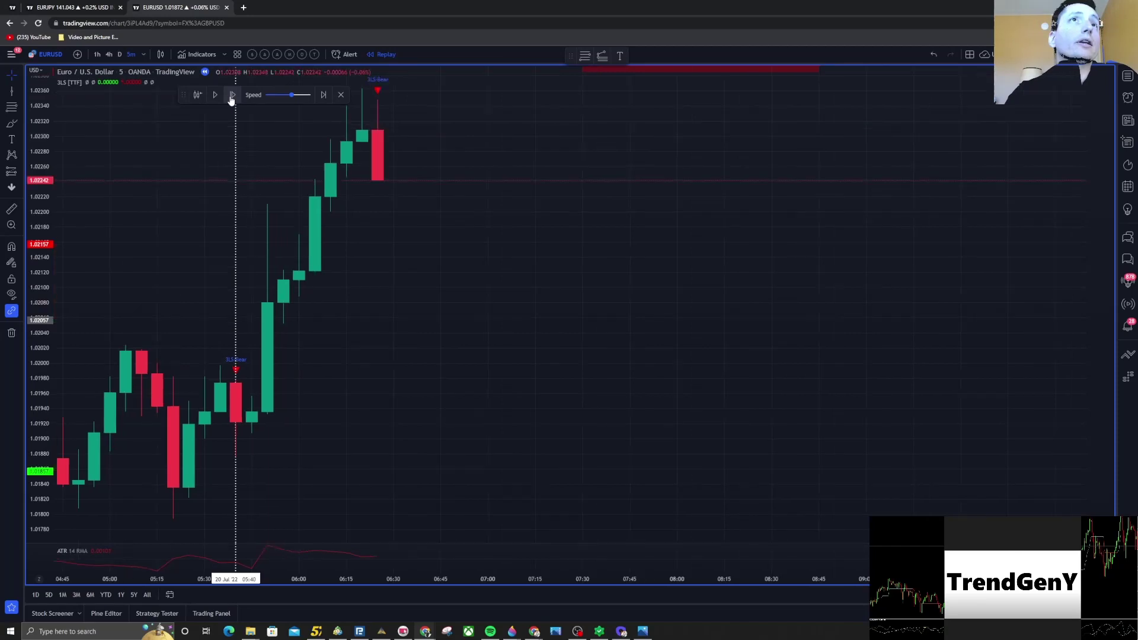
left_click(231, 96)
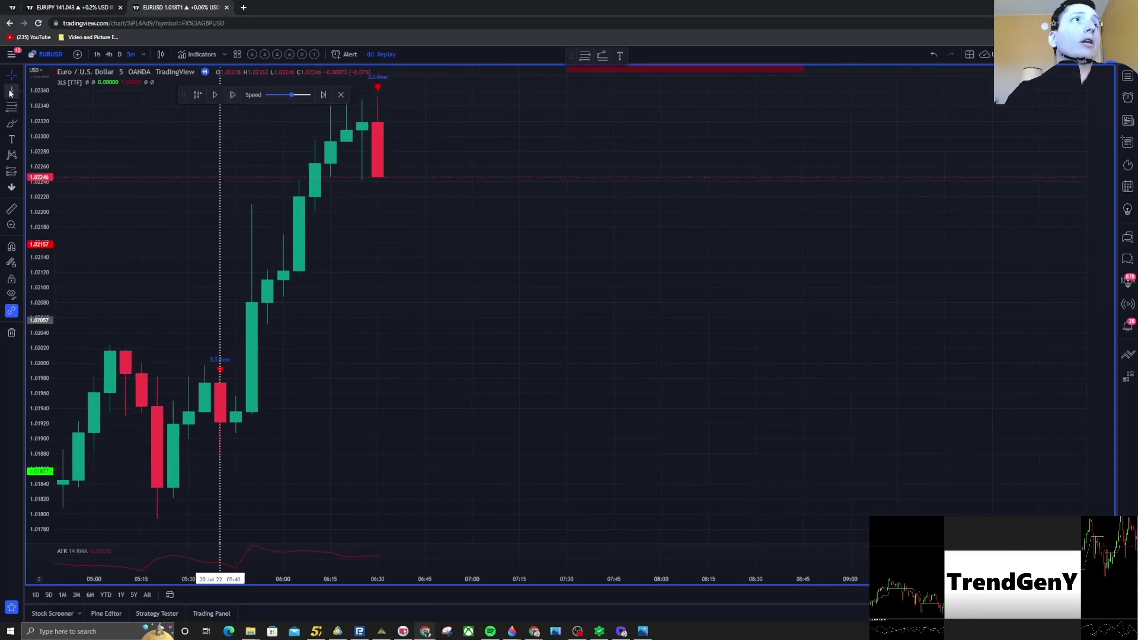
left_click(10, 93)
left_click(378, 98)
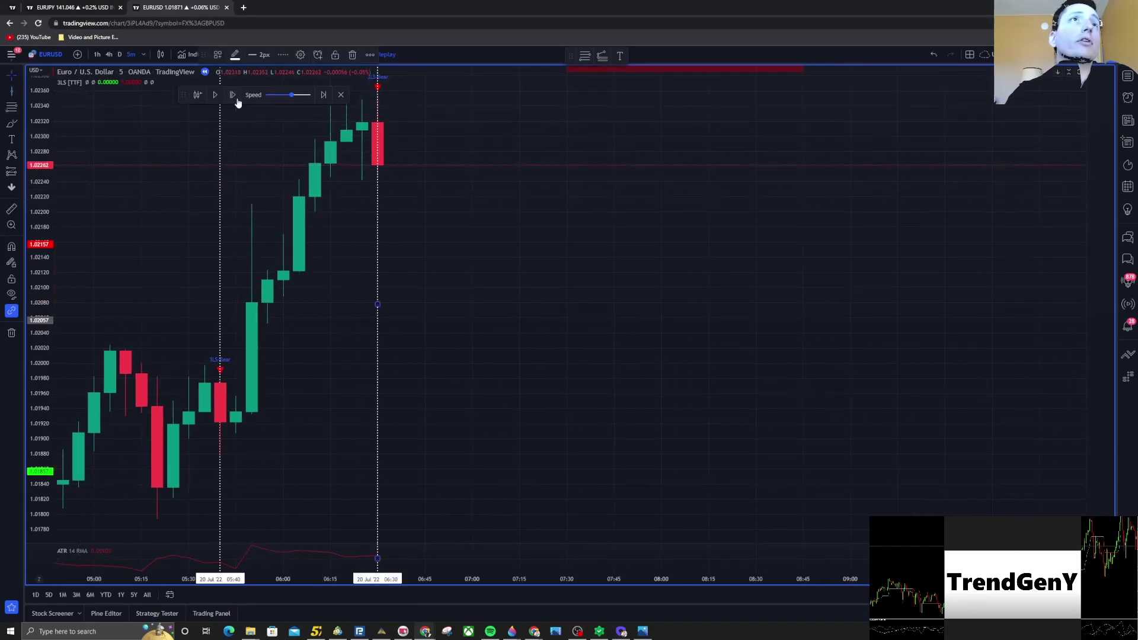
Step: Advance the replay candle by candle from 06:30 until the next 3LS-Bear signal on the 07:35 candle
left_click(233, 96)
left_click(234, 96)
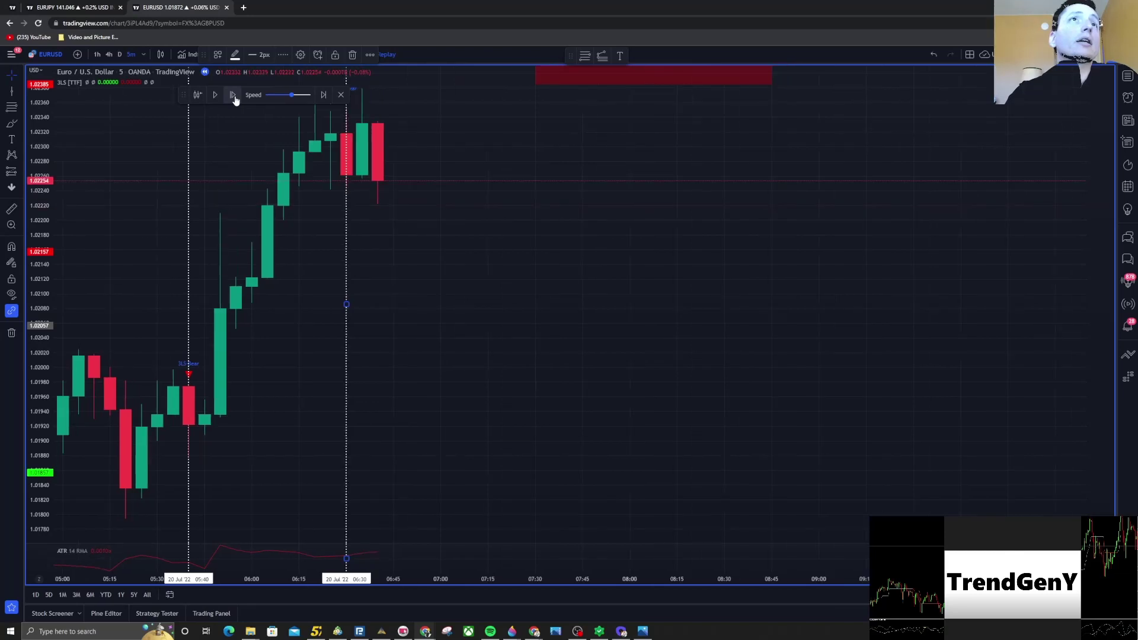
left_click_drag(559, 190, 642, 190)
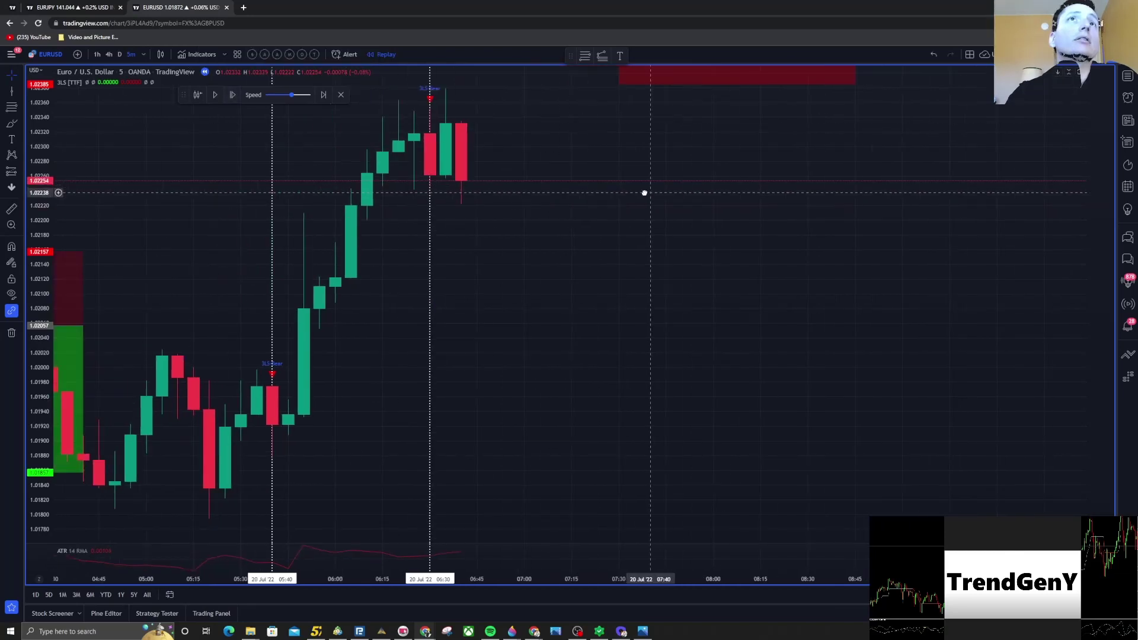
left_click(230, 100)
left_click(230, 99)
left_click(230, 100)
left_click(231, 100)
left_click(230, 99)
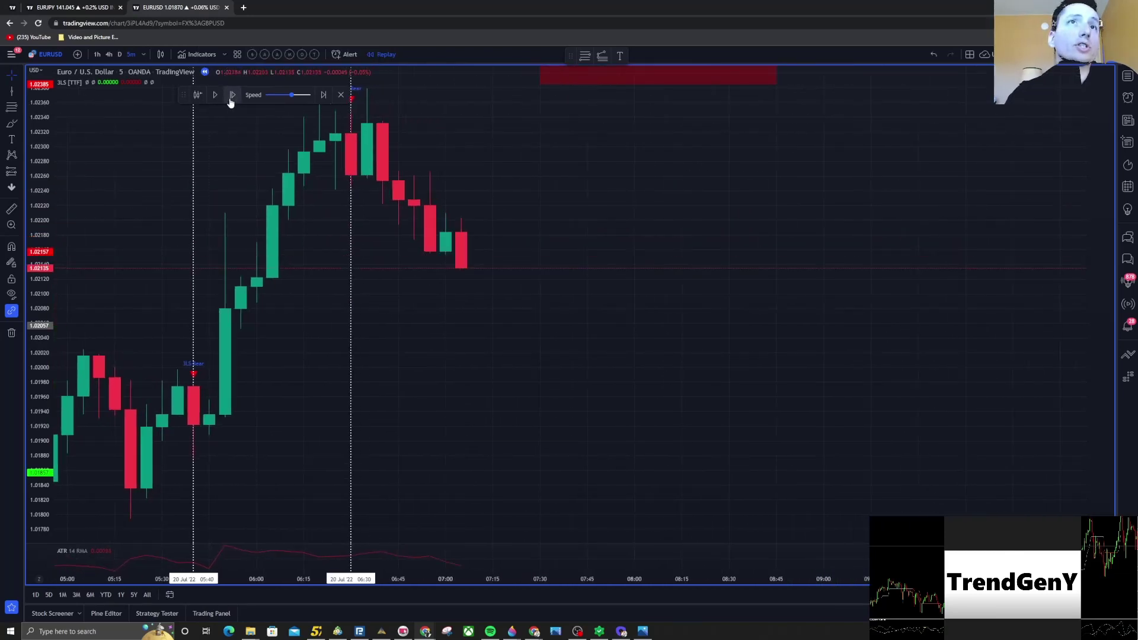
left_click(230, 99)
left_click(230, 99)
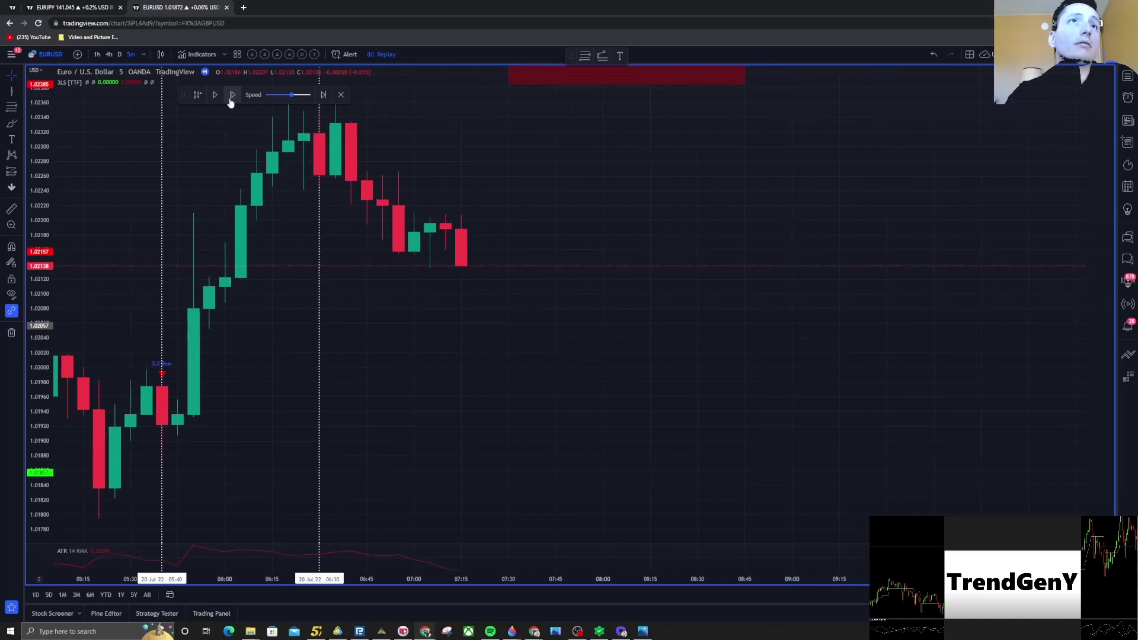
left_click(230, 100)
left_click(231, 100)
Step: Continue the replay to 07:55 and mark the 07:35 3LS-Bear signal candle with a vertical line
left_click(231, 99)
left_click(230, 100)
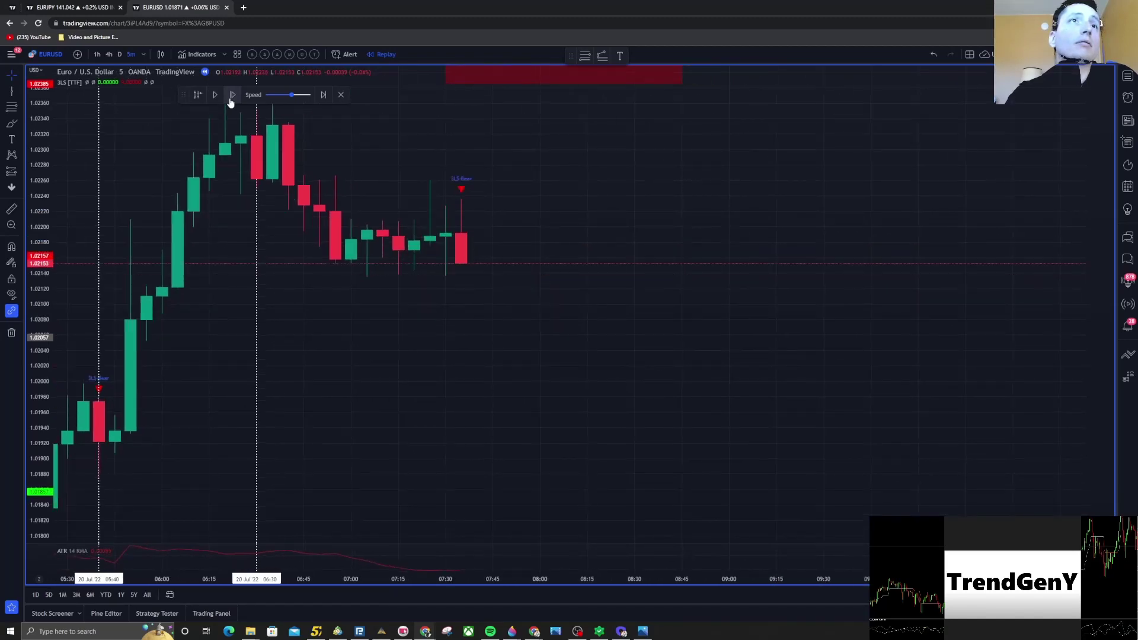
left_click(230, 99)
left_click(231, 99)
left_click(231, 99)
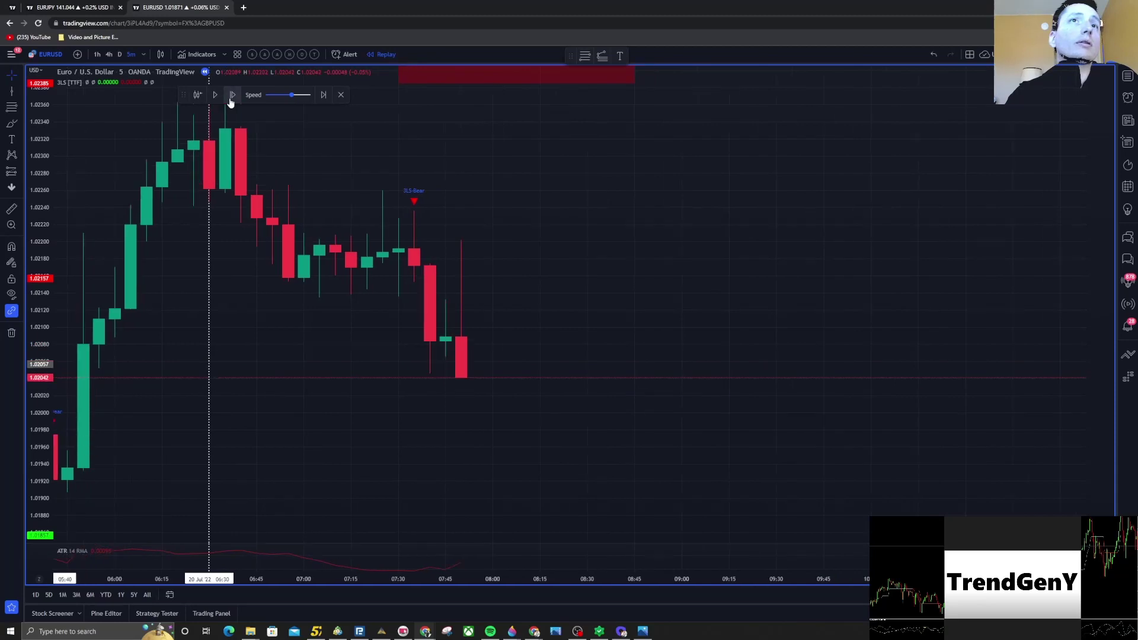
left_click(231, 99)
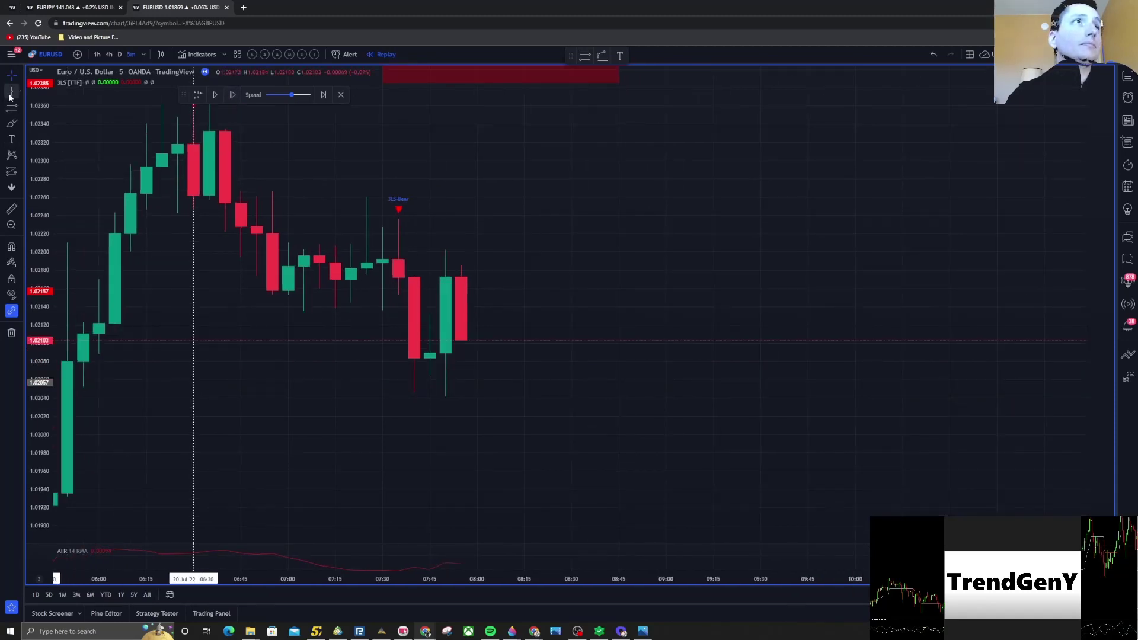
left_click_drag(398, 219, 361, 219)
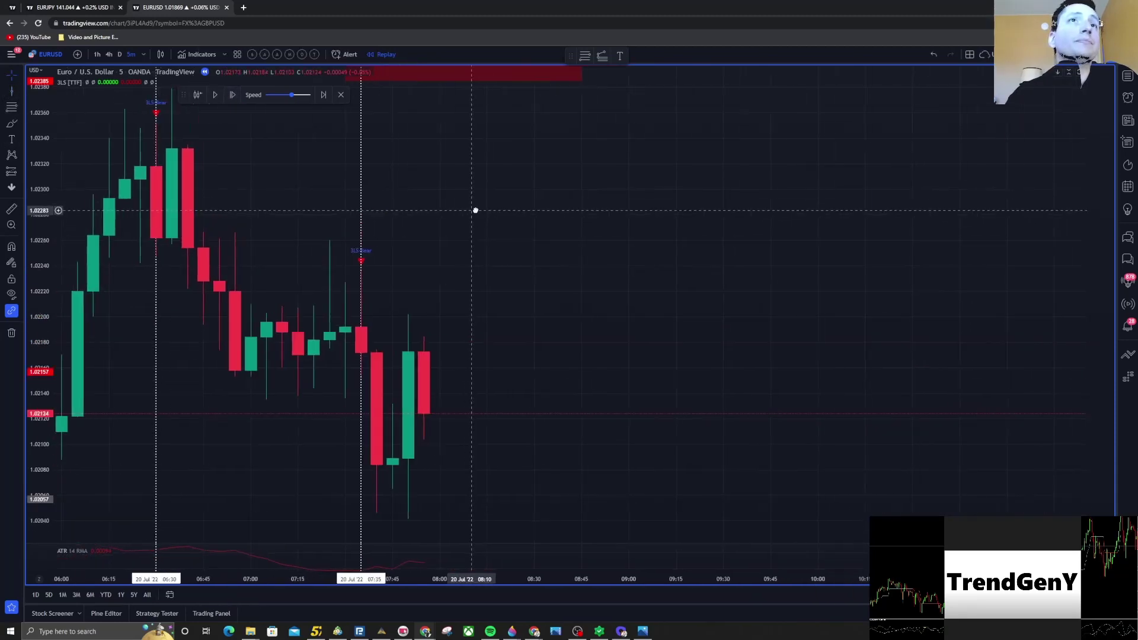
Step: Advance the replay candle by candle from 07:55 to 08:25 to follow price after the 07:35 signal
left_click(231, 96)
left_click(231, 96)
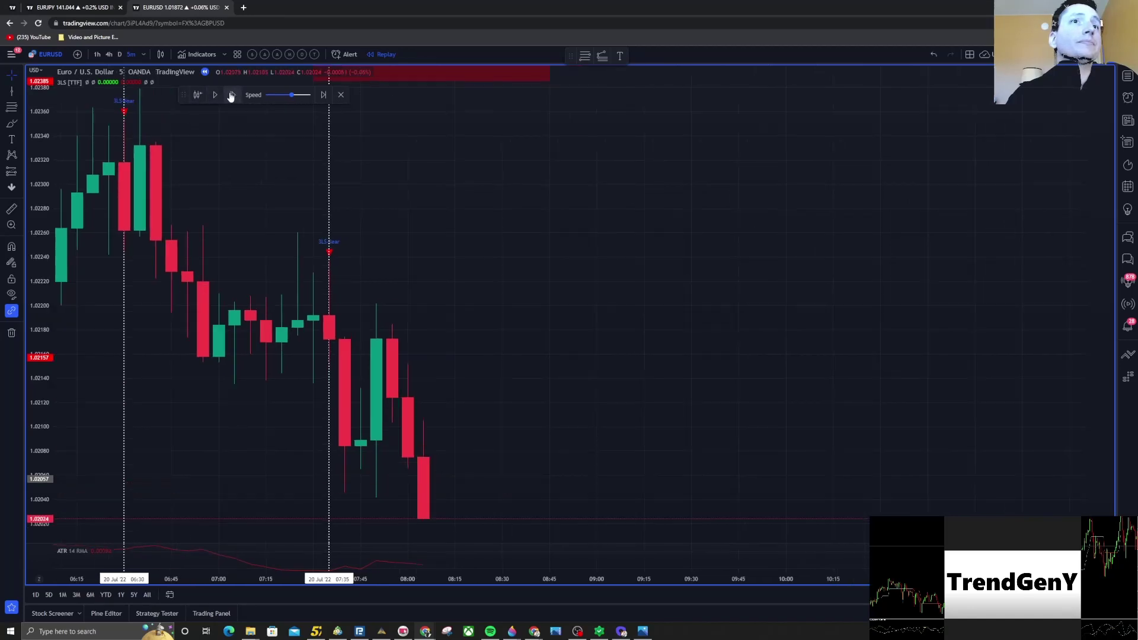
left_click(231, 96)
scroll(503, 246, "down", 1)
left_click_drag(560, 242, 661, 216)
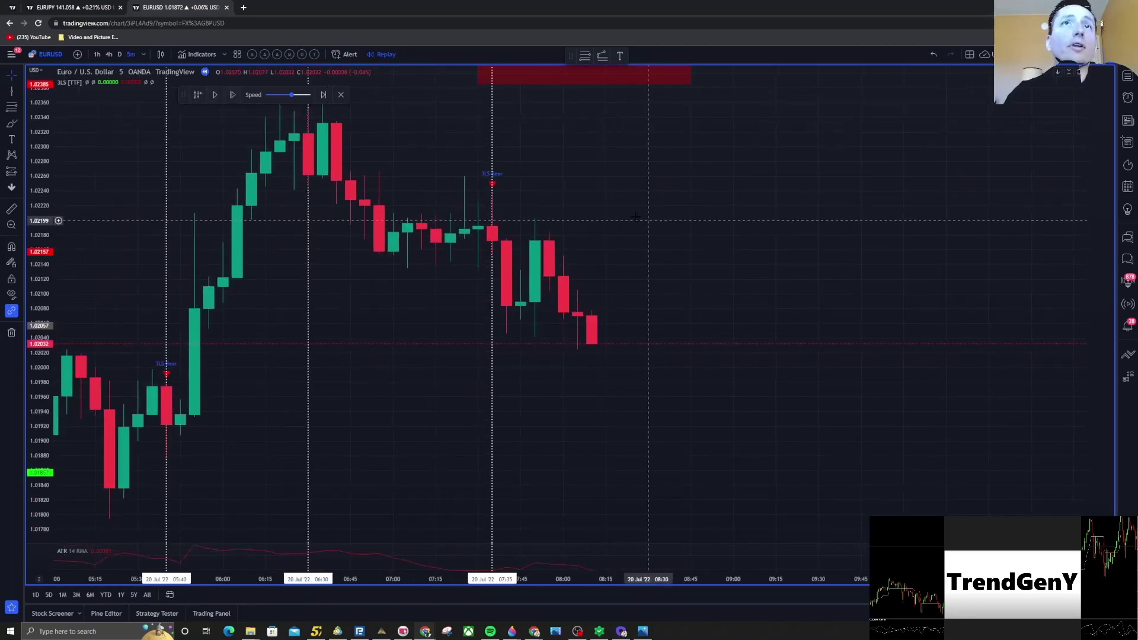
left_click(233, 94)
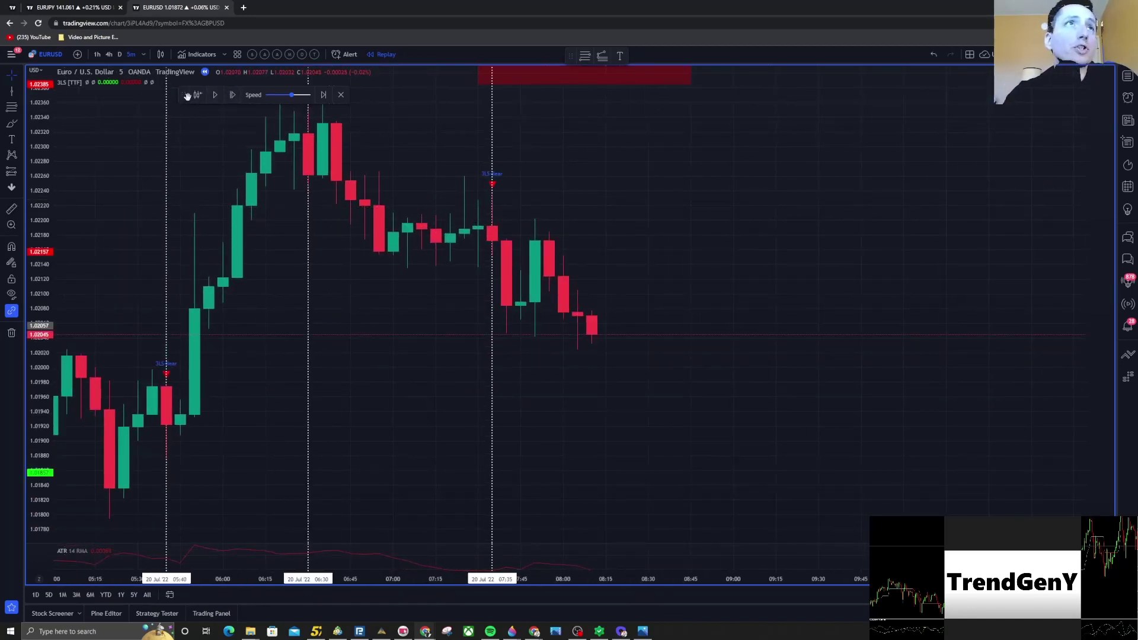
left_click(232, 96)
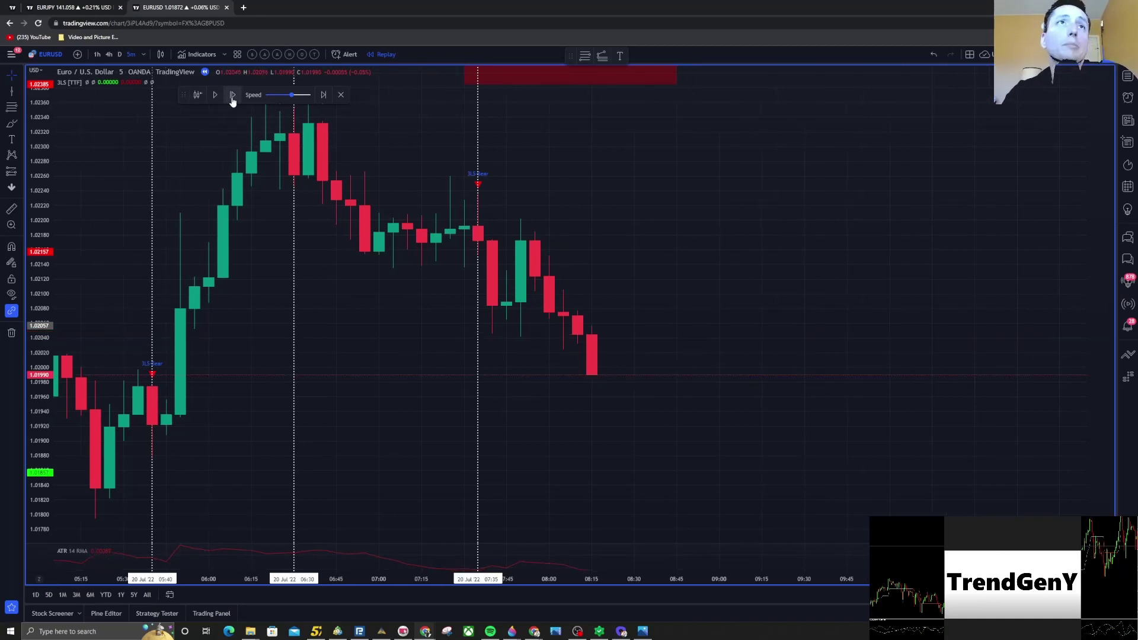
left_click(232, 96)
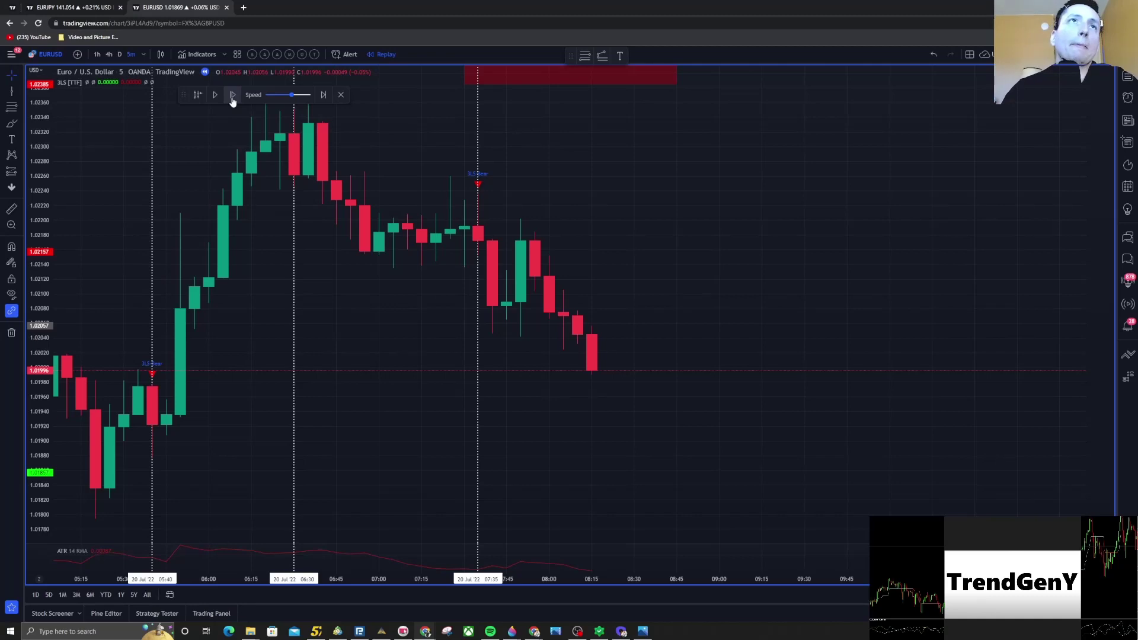
left_click(232, 96)
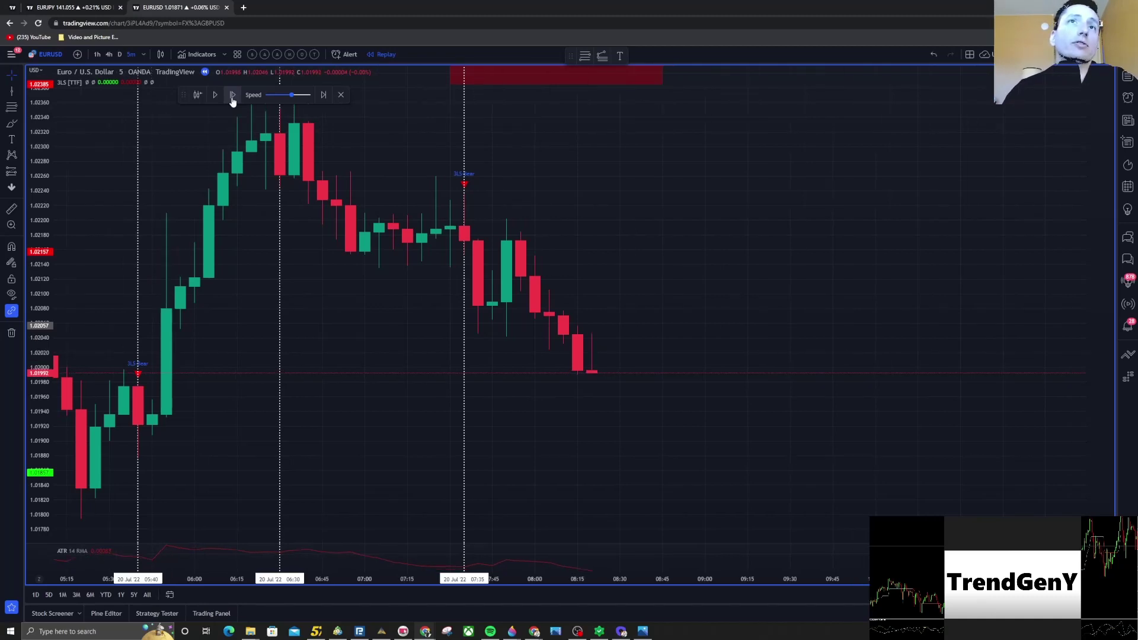
left_click(233, 96)
Step: Review the marked signals on the wider chart, and advance the replay candle by candle from 08:25 to 09:45
scroll(419, 191, "down", 3)
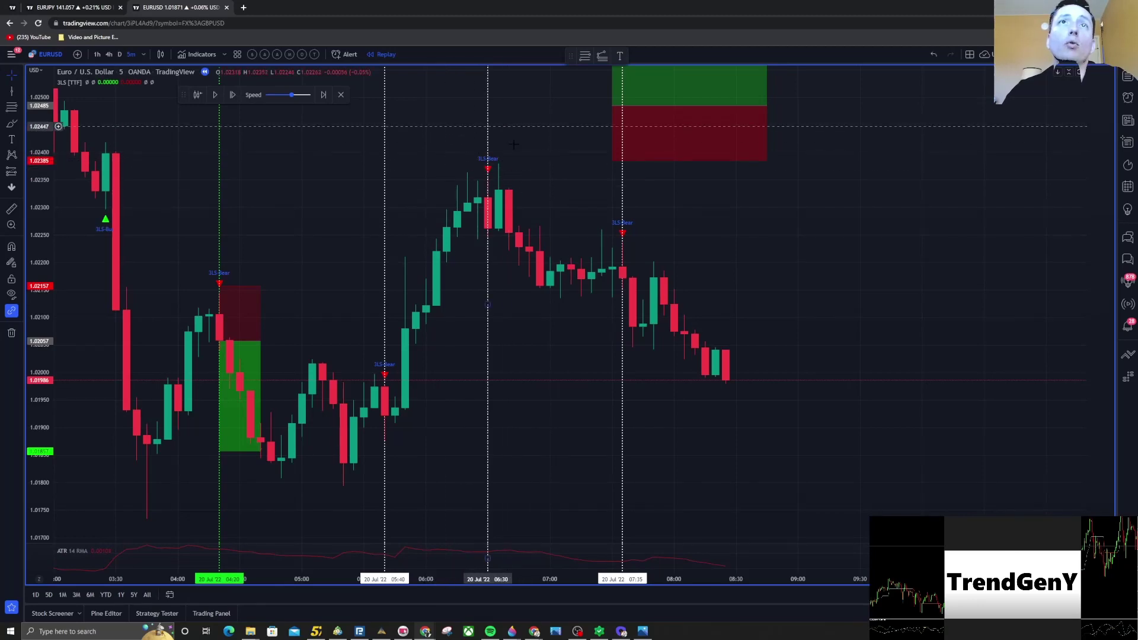
scroll(499, 163, "up", 2)
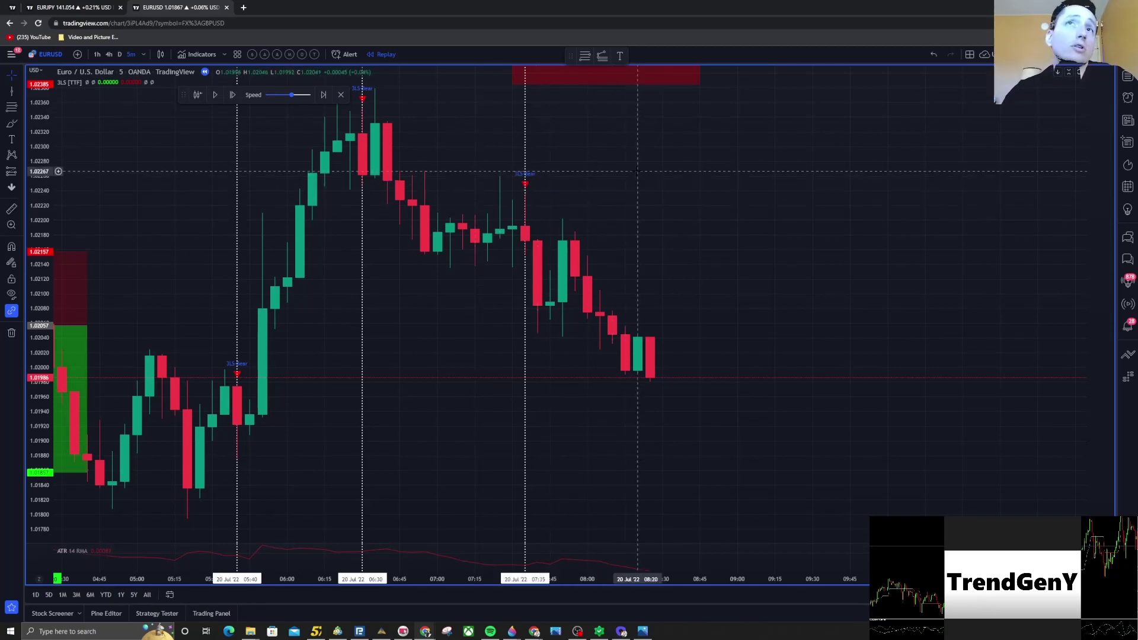
left_click(233, 96)
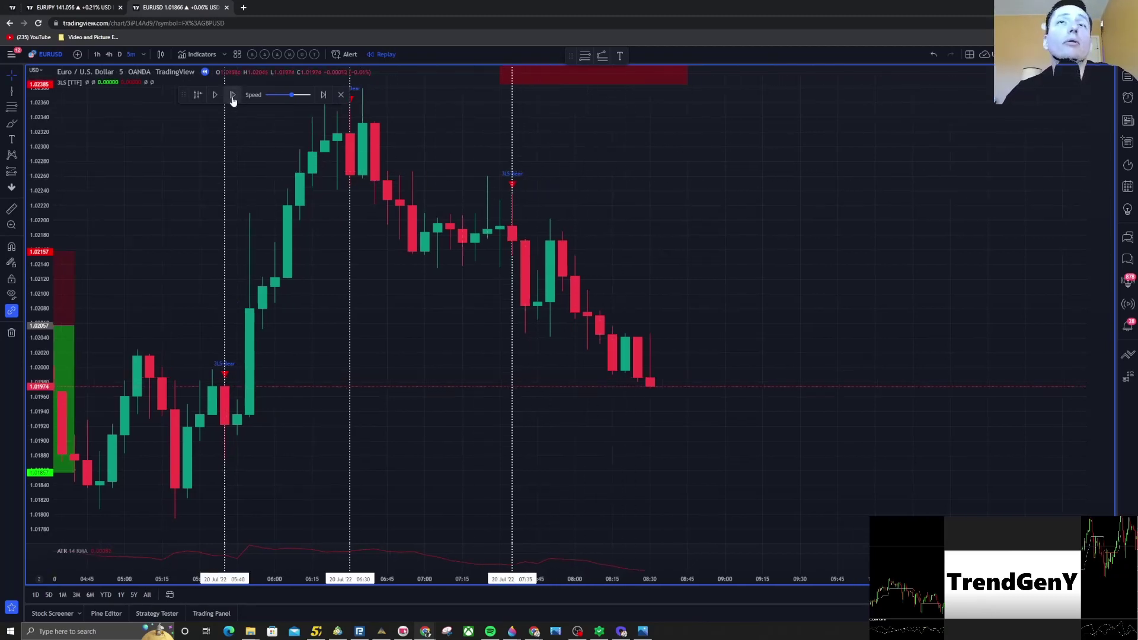
left_click(233, 96)
left_click(233, 96)
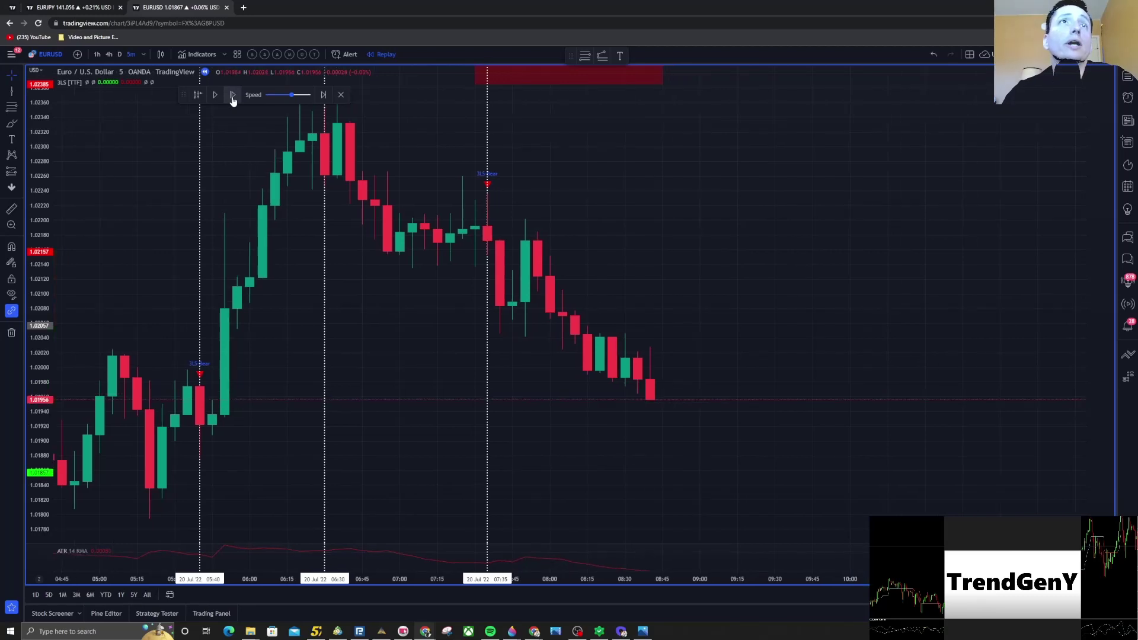
left_click(233, 96)
left_click(233, 96)
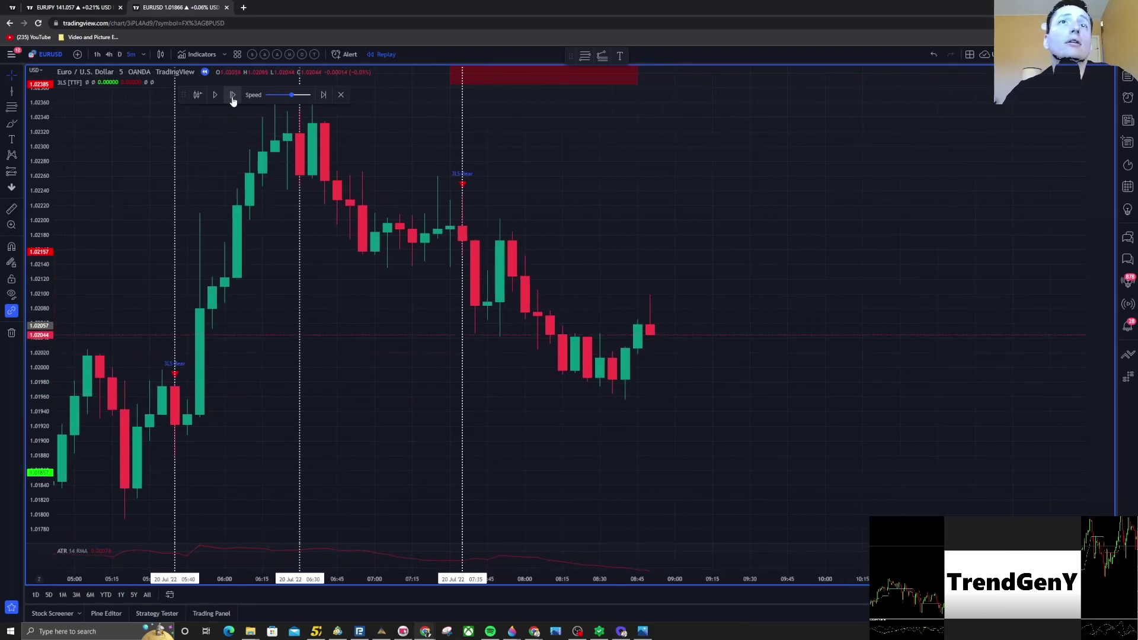
left_click(233, 96)
left_click(233, 96)
left_click(233, 96)
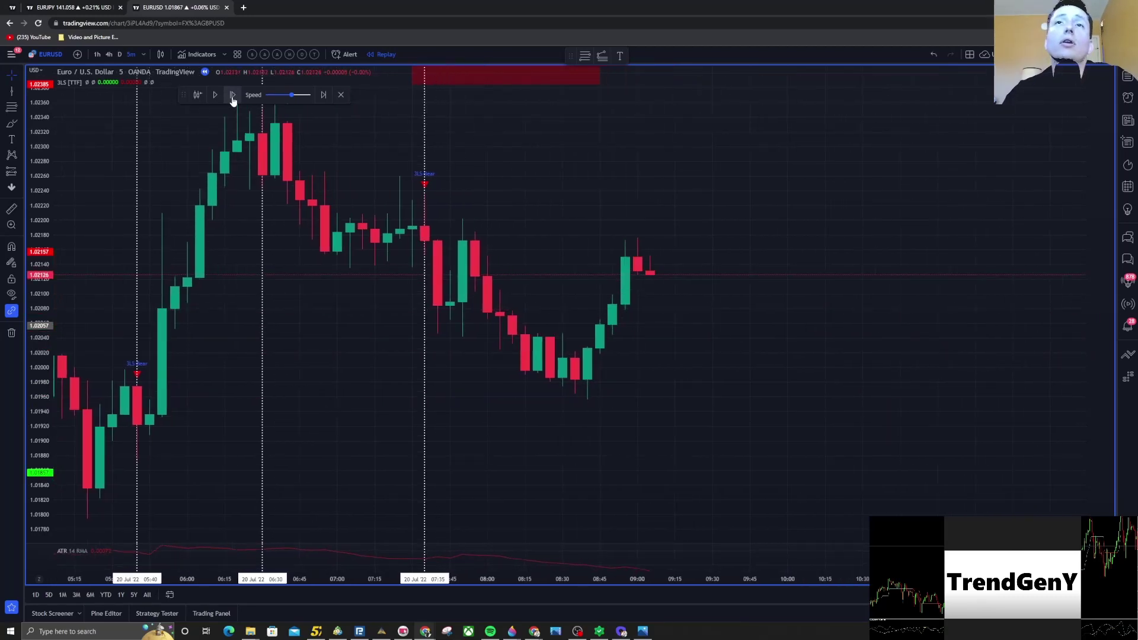
left_click(233, 96)
left_click(233, 96)
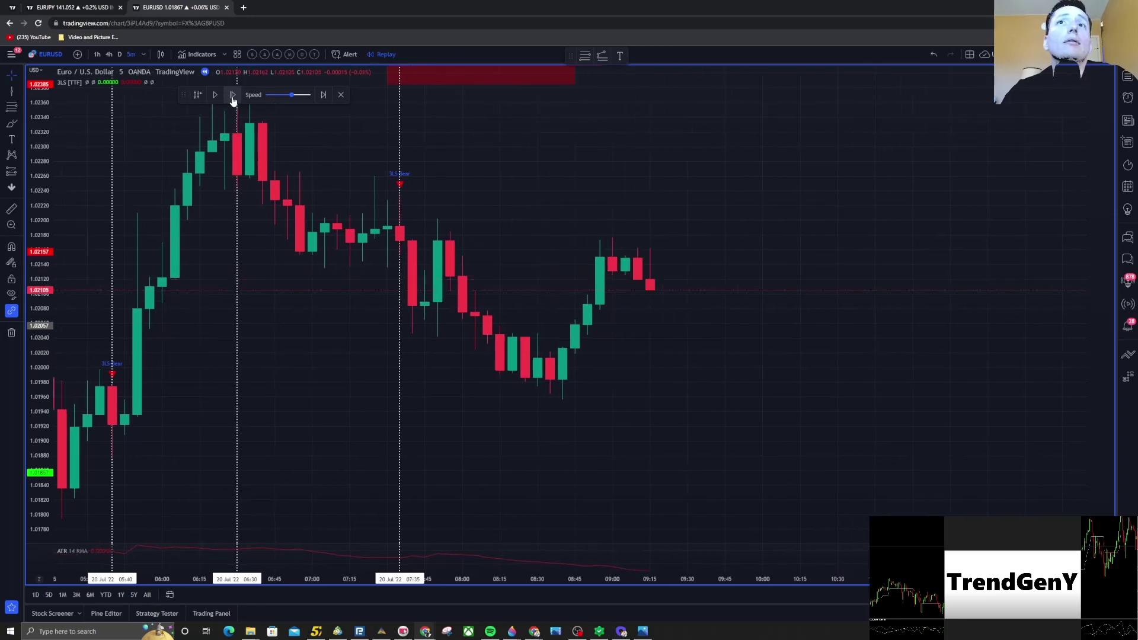
left_click(233, 96)
left_click(233, 96)
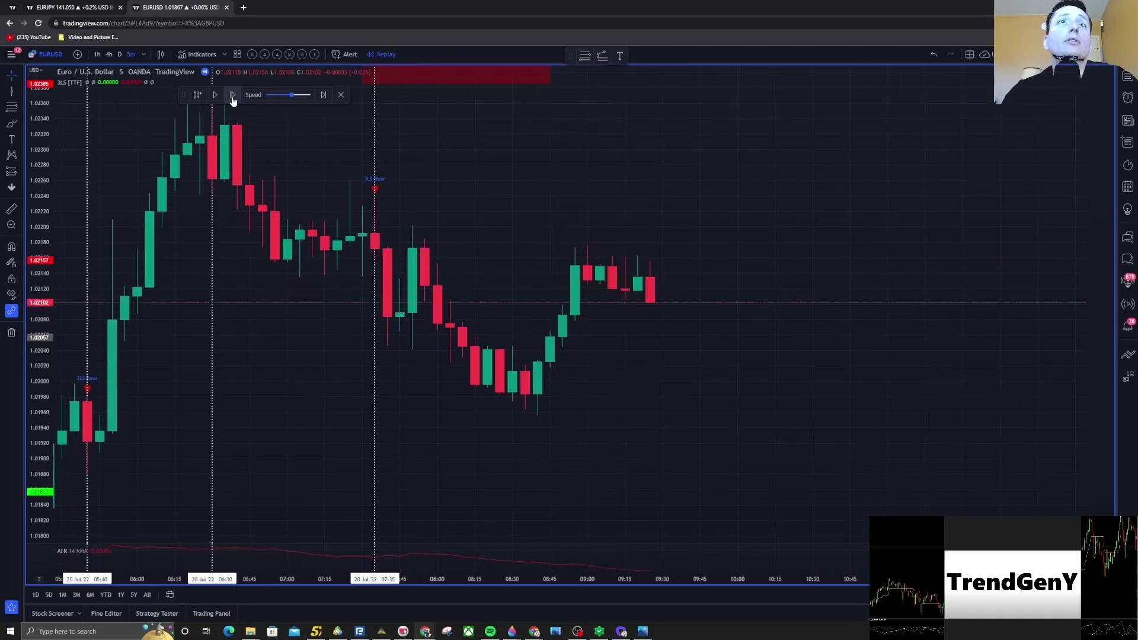
left_click(233, 96)
left_click(233, 96)
left_click(232, 96)
left_click(232, 96)
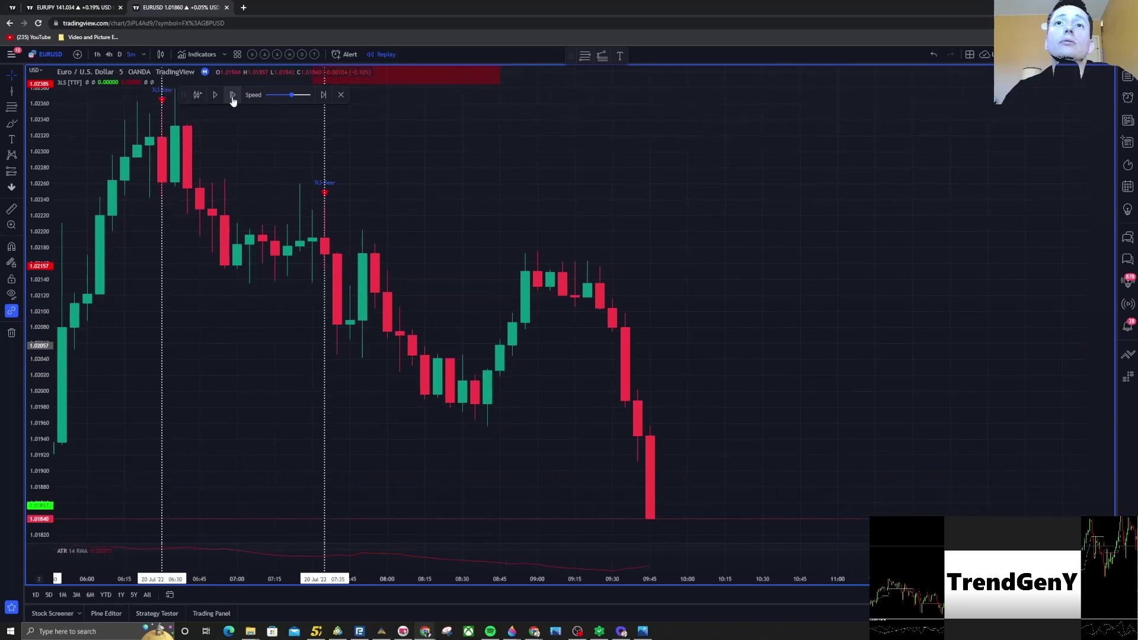
Step: Advance the replay candle by candle from 09:45 until the next 3LS-Bear signal on the 11:20 candle
left_click(233, 96)
left_click(233, 96)
left_click(232, 96)
left_click(233, 96)
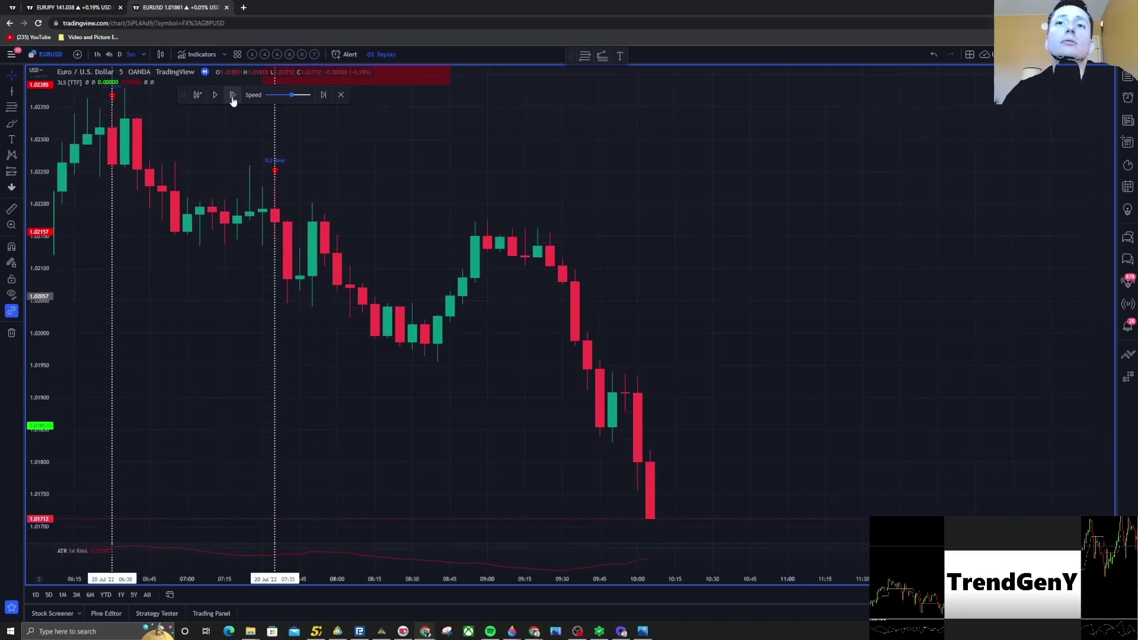
left_click(233, 96)
left_click(232, 96)
left_click(232, 96)
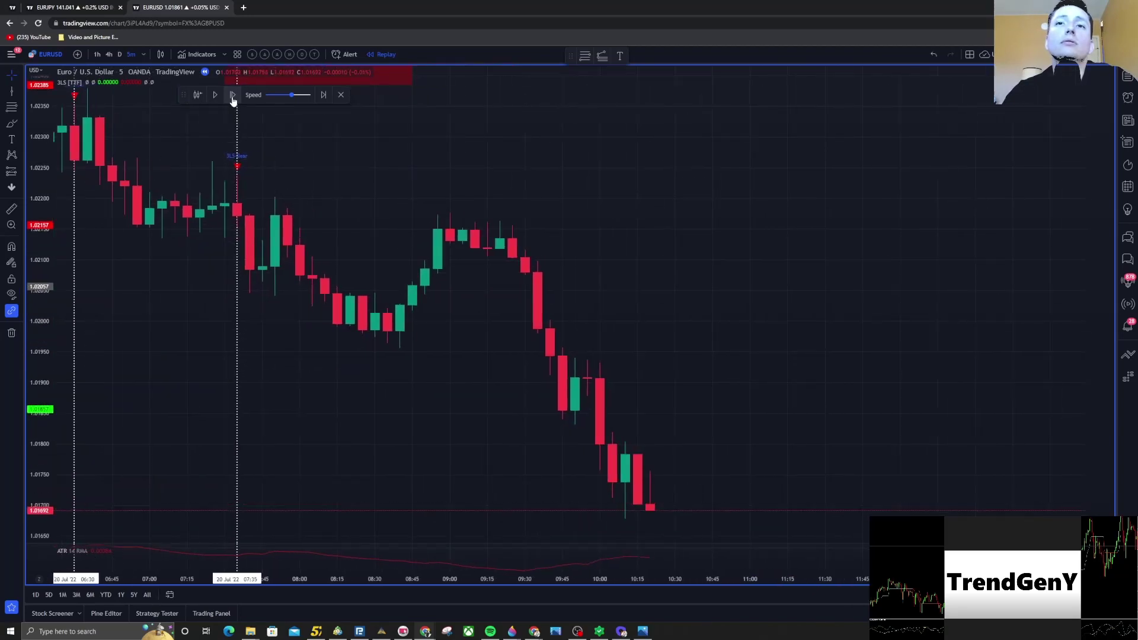
left_click(233, 96)
left_click(233, 96)
left_click(233, 96)
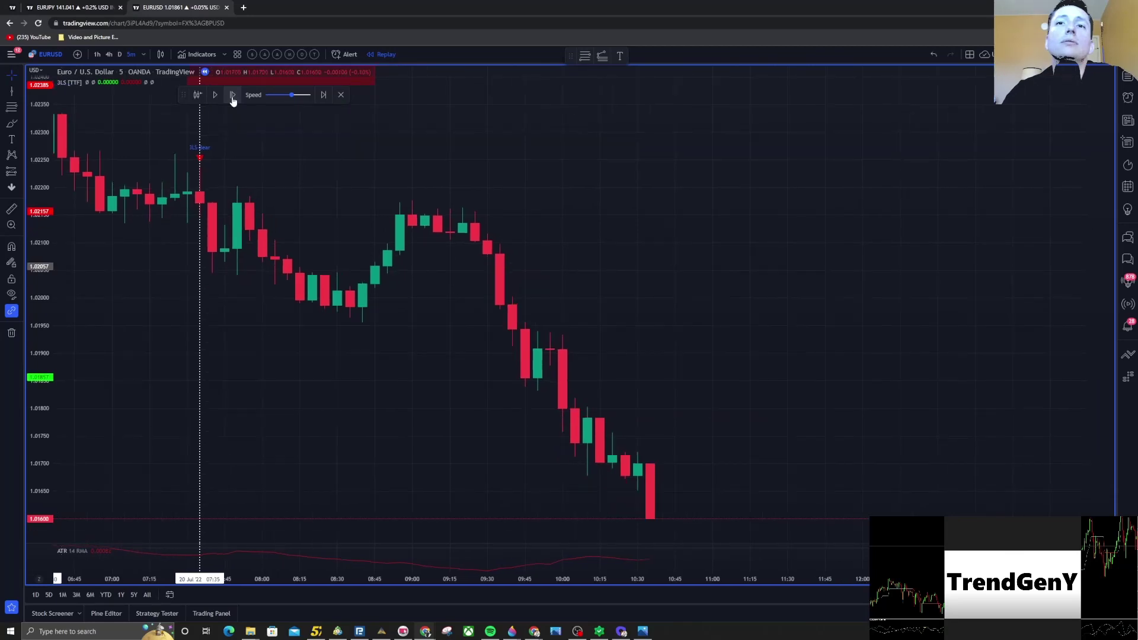
left_click(233, 96)
left_click(233, 96)
left_click(233, 96)
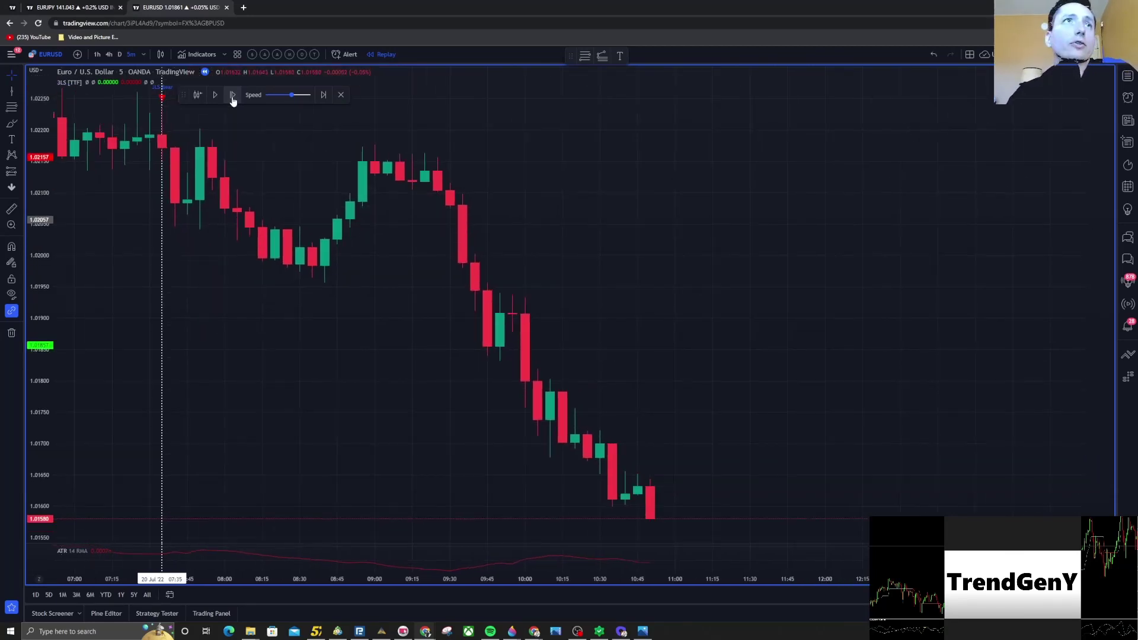
left_click(233, 96)
left_click(233, 96)
left_click(233, 96)
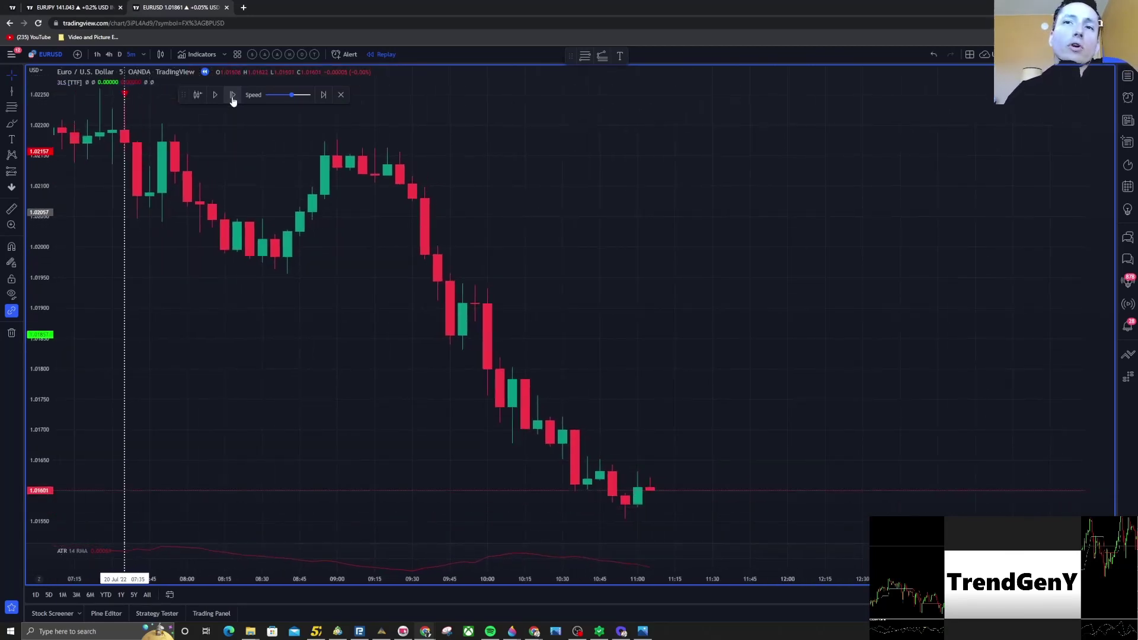
left_click(233, 96)
left_click(233, 96)
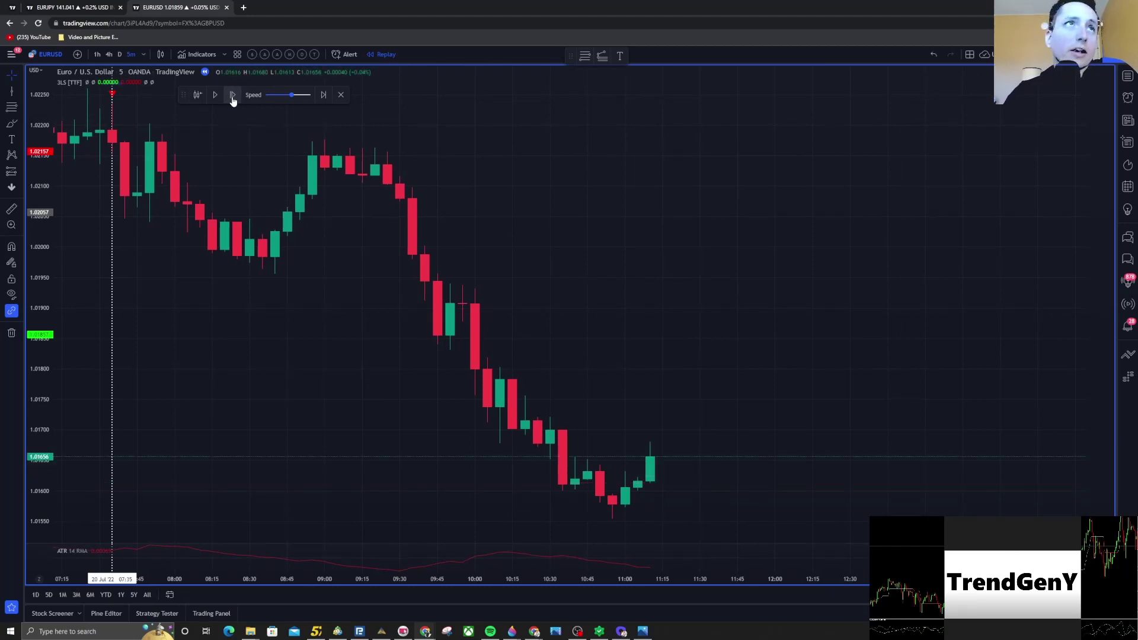
left_click(233, 96)
left_click(233, 96)
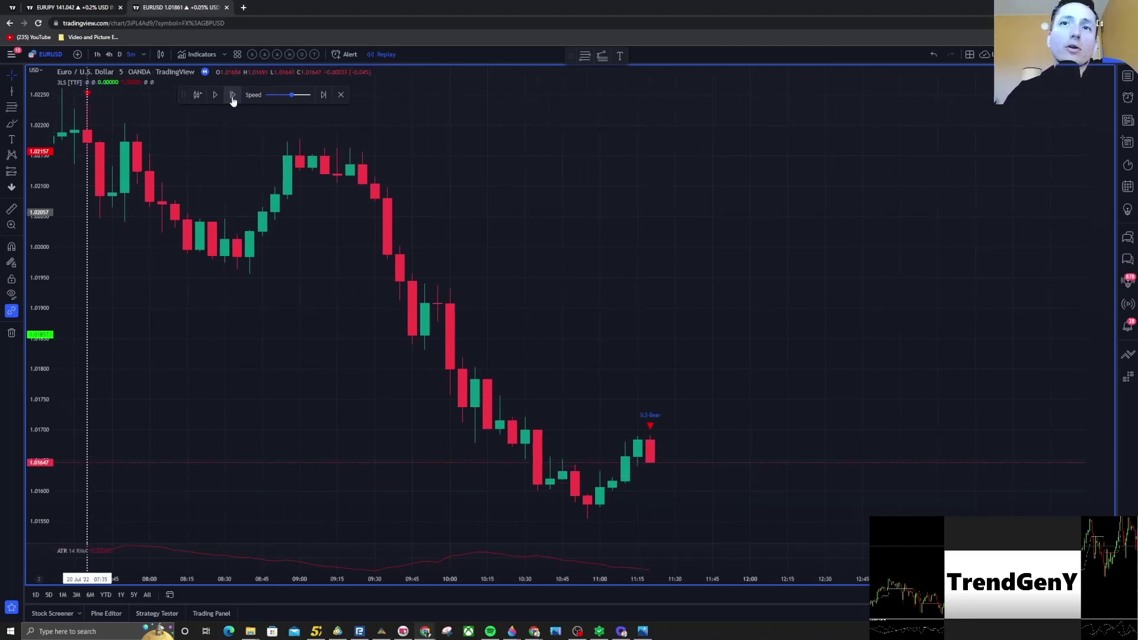
Step: Mark the 11:20 3LS-Bear signal candle with a vertical line, and advance the replay candle by candle to 11:45
left_click(11, 93)
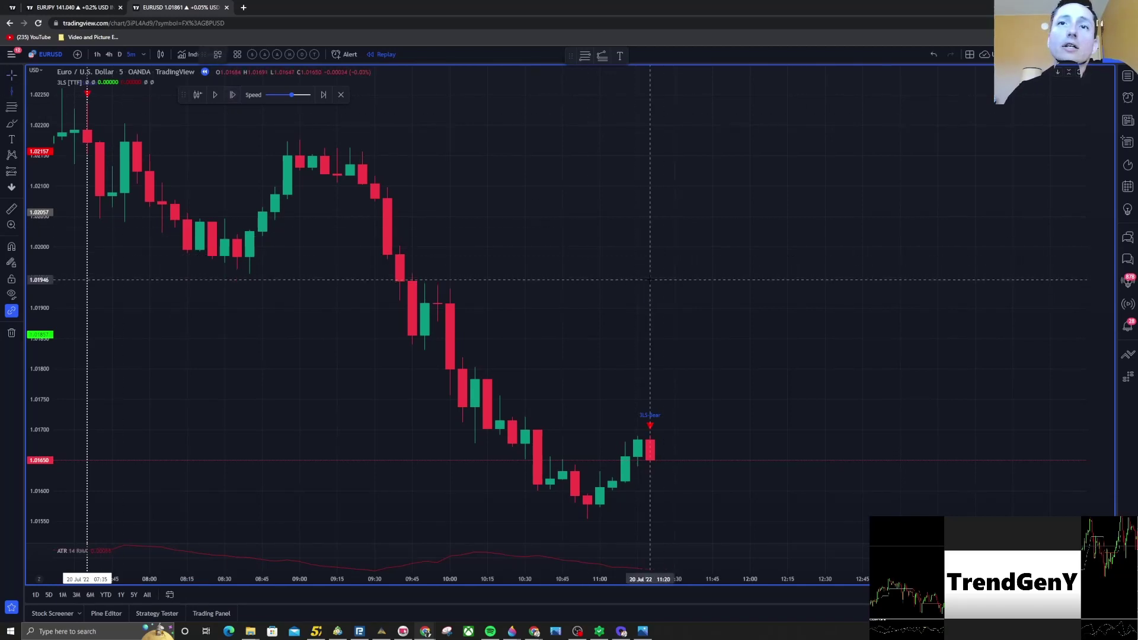
left_click(650, 304)
left_click(232, 96)
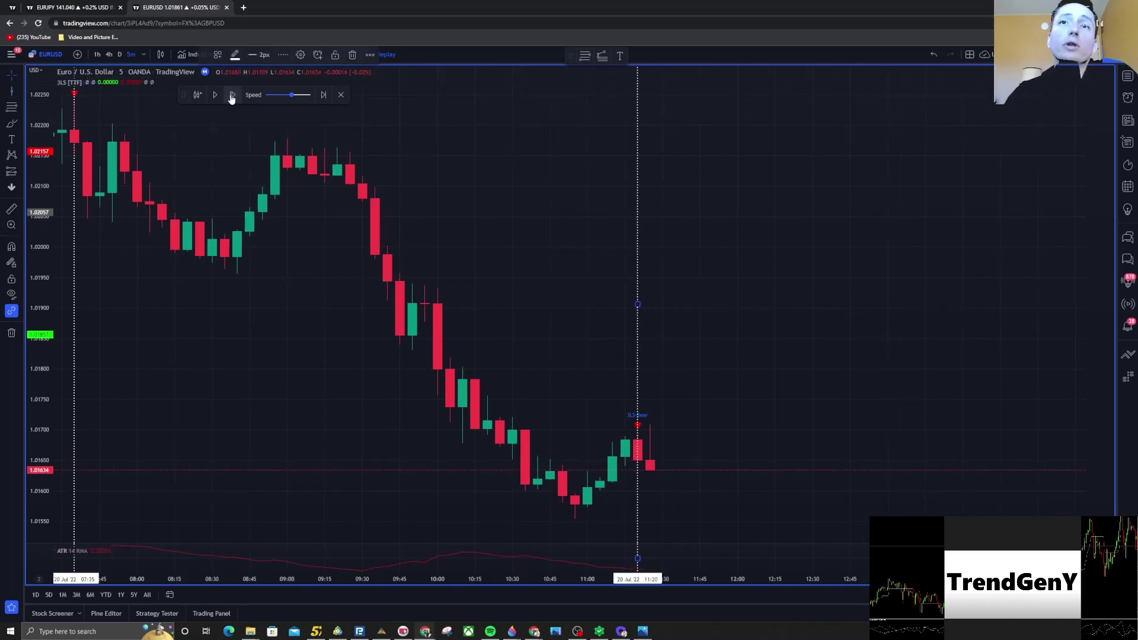
left_click(232, 97)
left_click(233, 96)
left_click(233, 96)
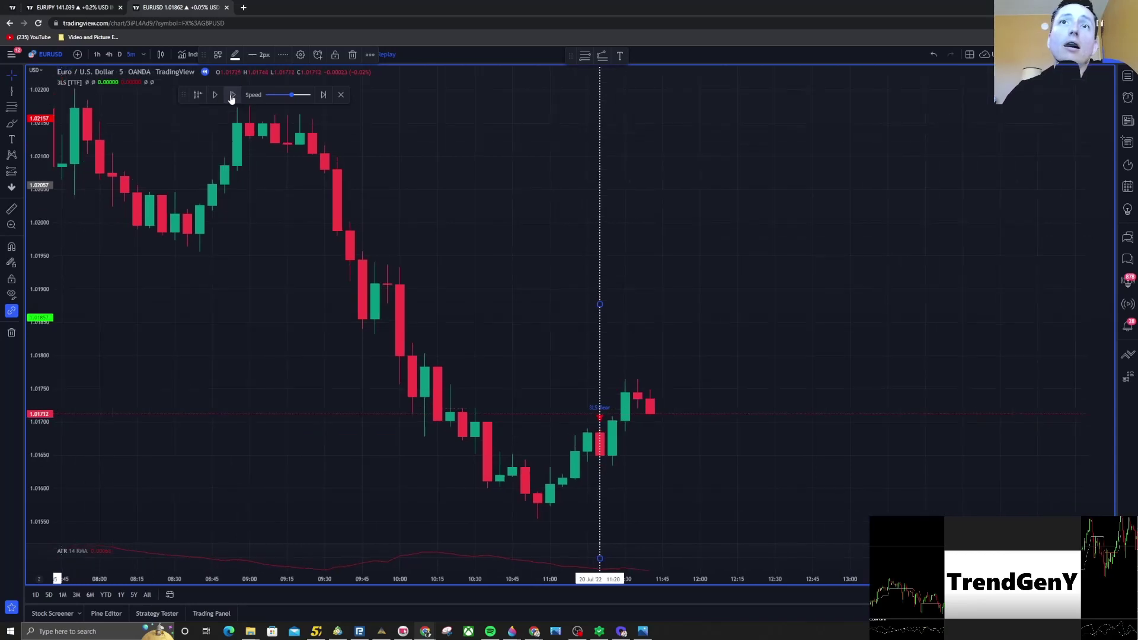
left_click(232, 96)
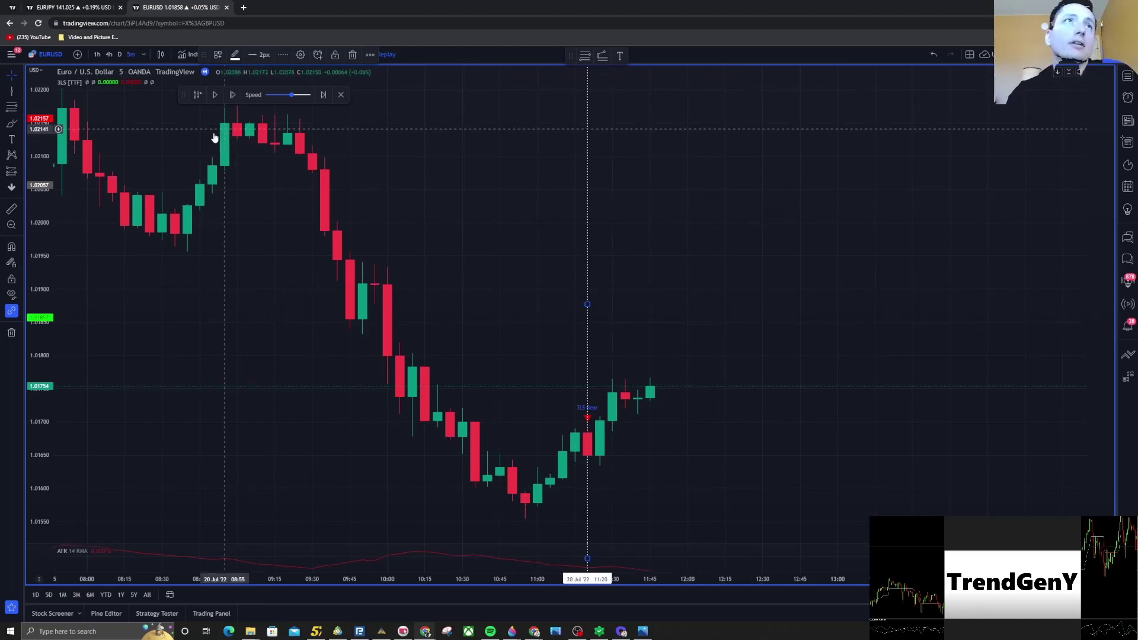
Step: Advance the replay candle by candle from 11:45 to 13:30, past the next 3LS-Bull signal on the 13:25 candle
left_click(231, 96)
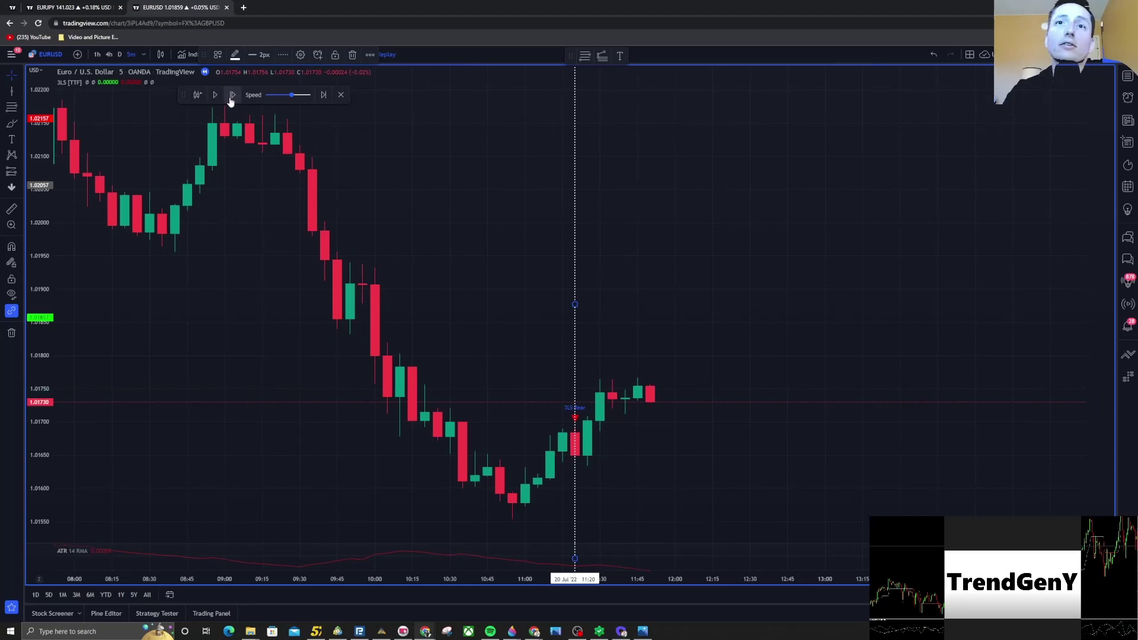
left_click(231, 96)
left_click(231, 96)
left_click(231, 96)
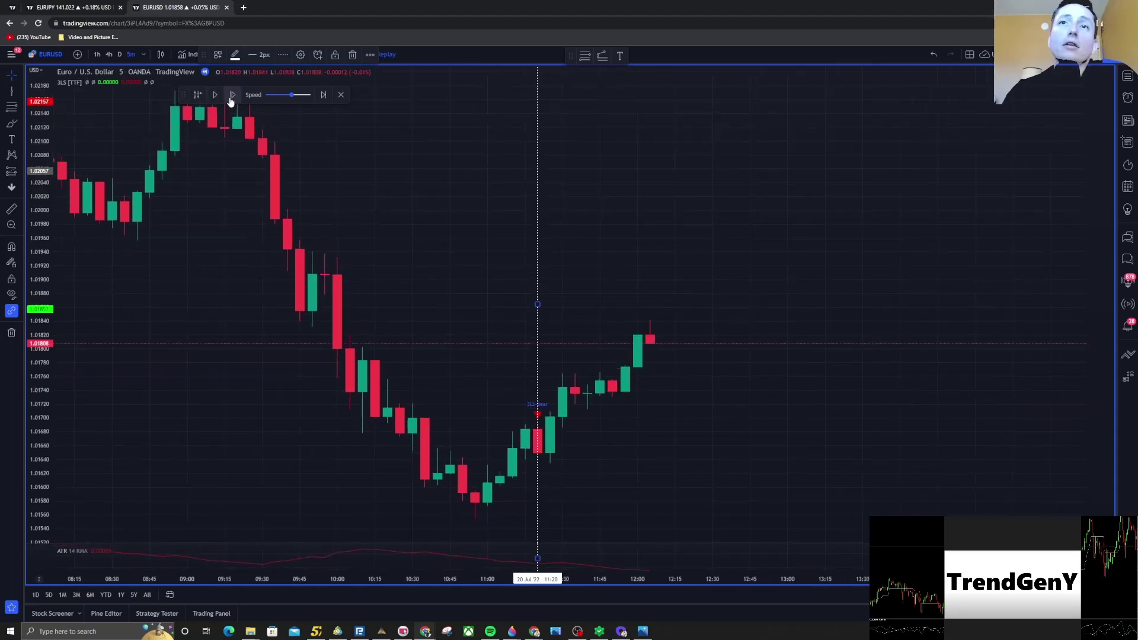
left_click(232, 96)
left_click(231, 96)
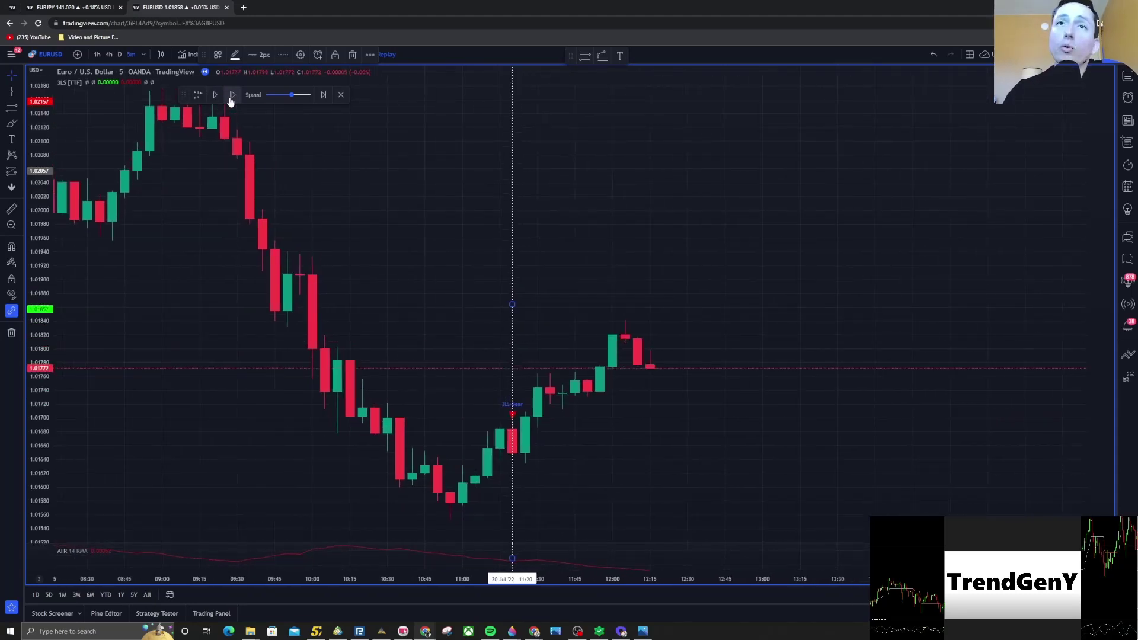
left_click(231, 96)
left_click(231, 96)
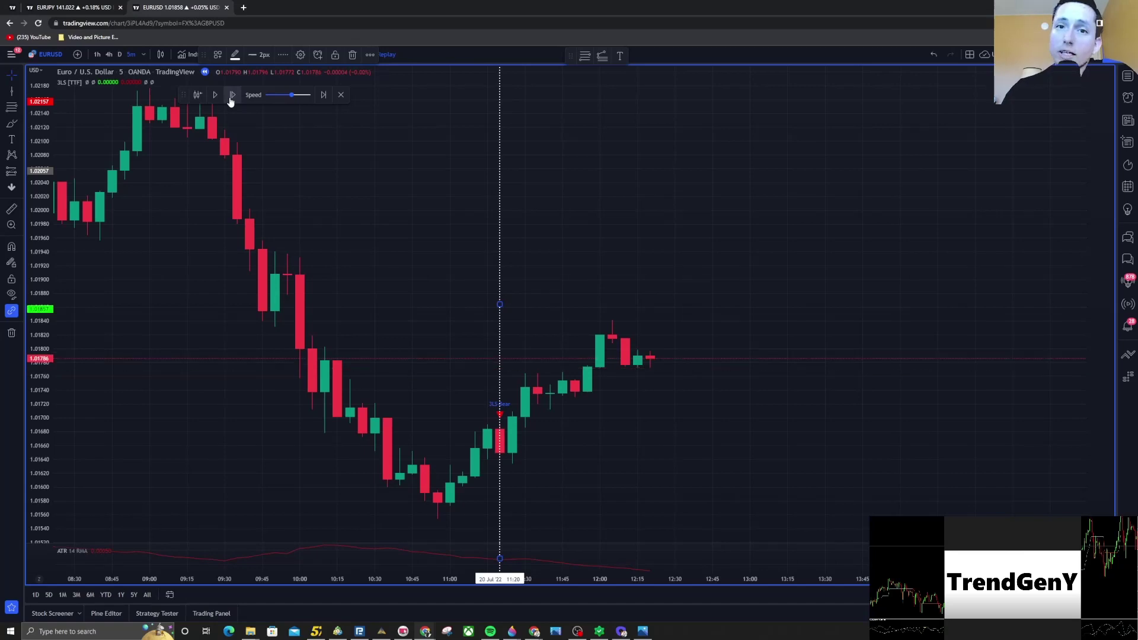
left_click(231, 96)
left_click(231, 96)
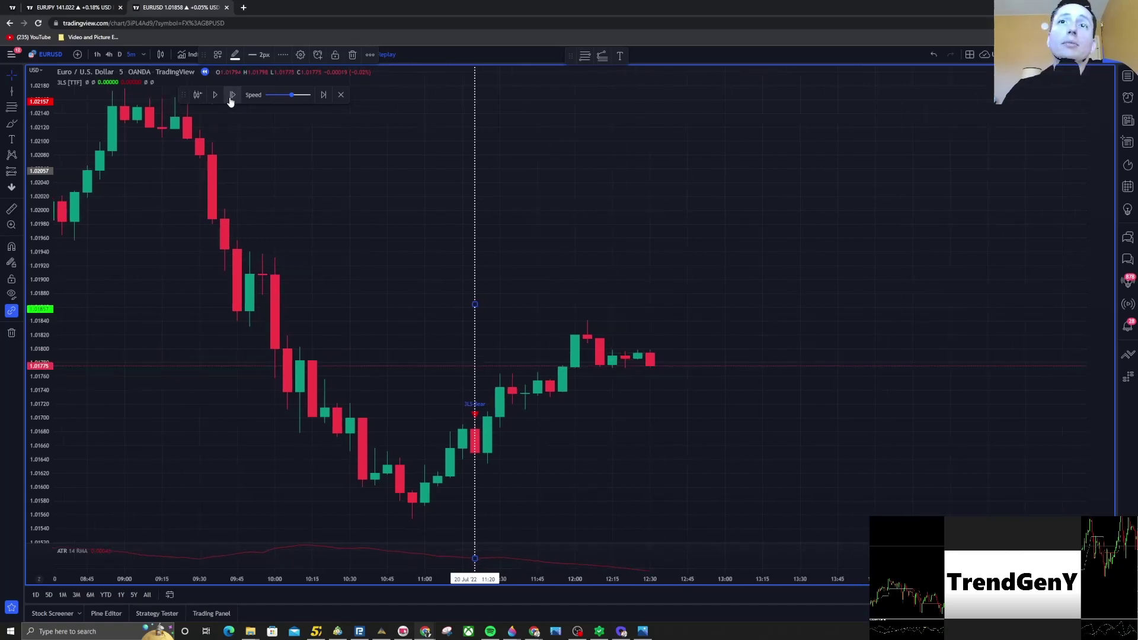
left_click(231, 96)
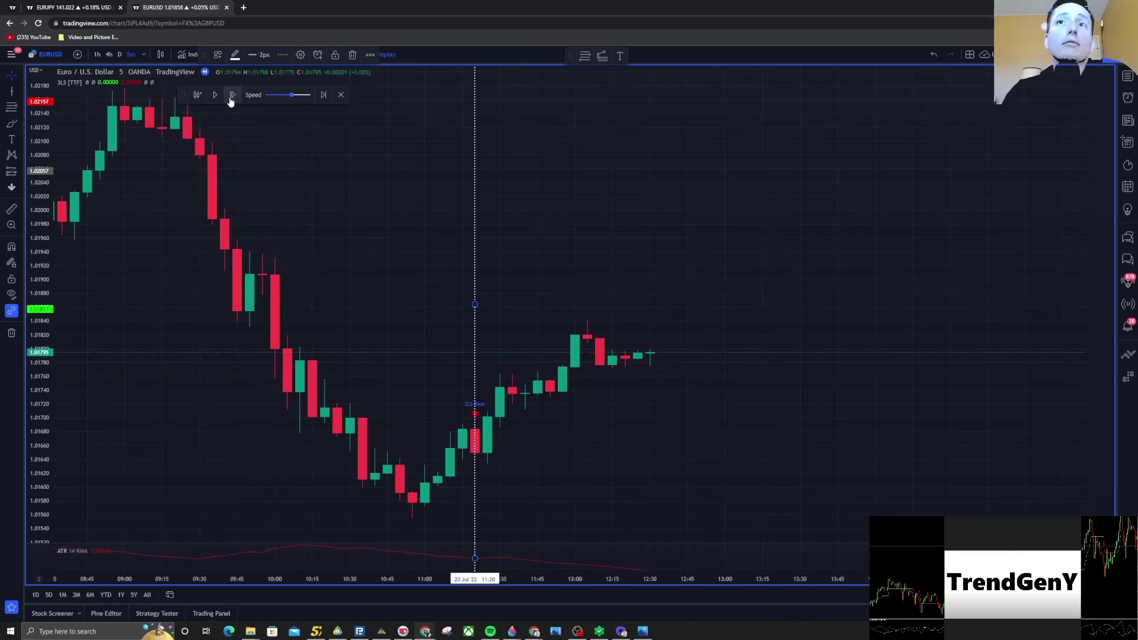
left_click(231, 96)
left_click(231, 96)
left_click(231, 95)
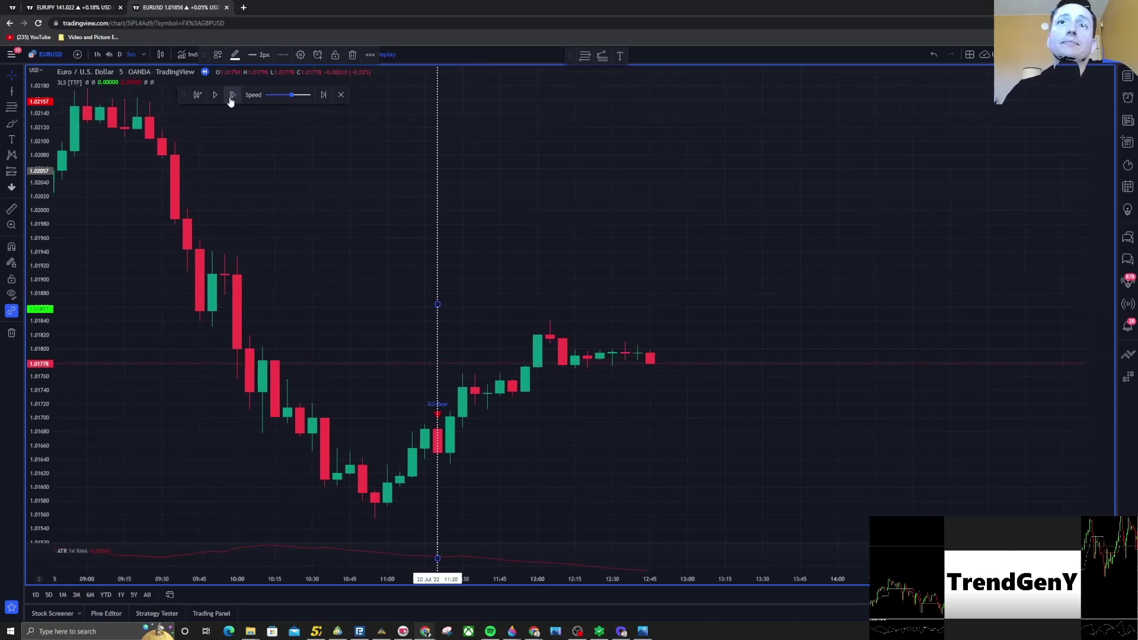
left_click(231, 96)
left_click(231, 96)
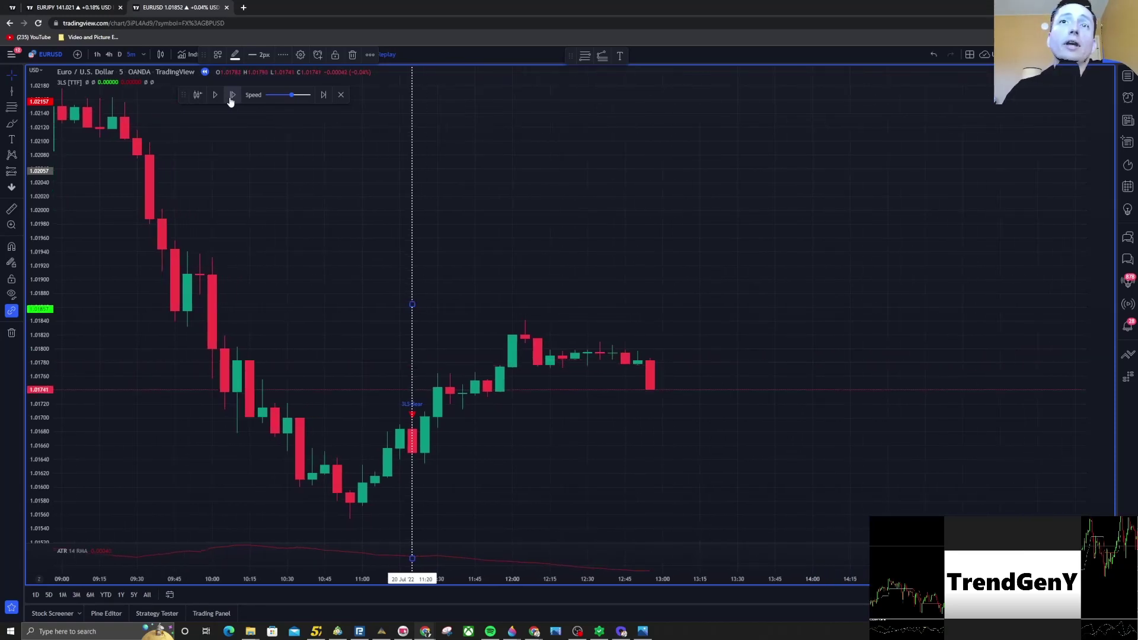
left_click(231, 96)
left_click(231, 96)
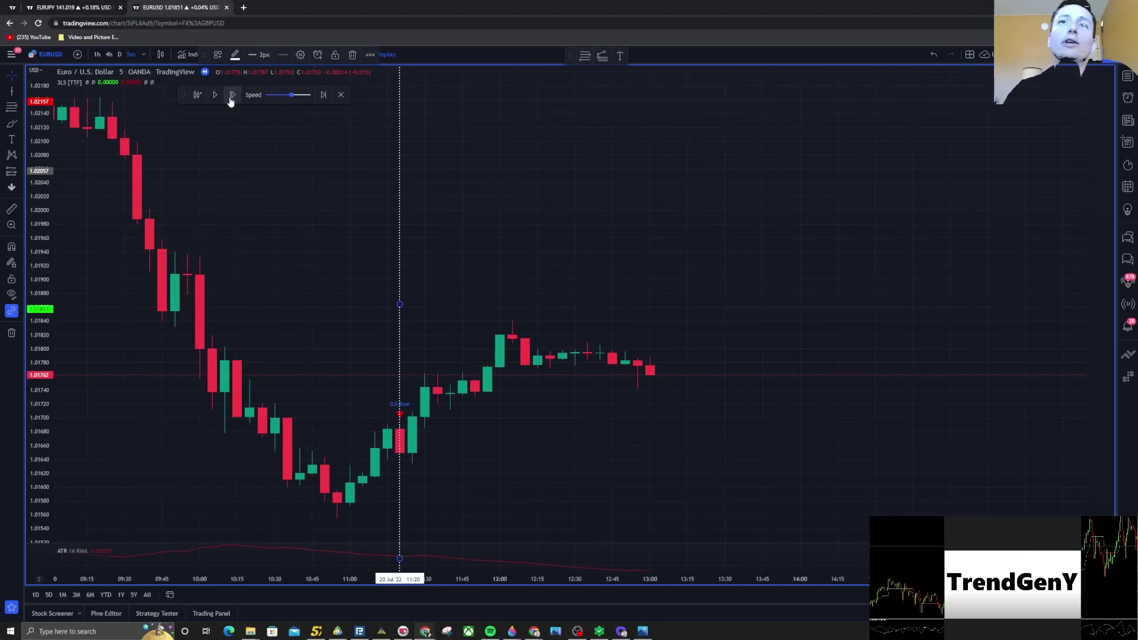
left_click(231, 96)
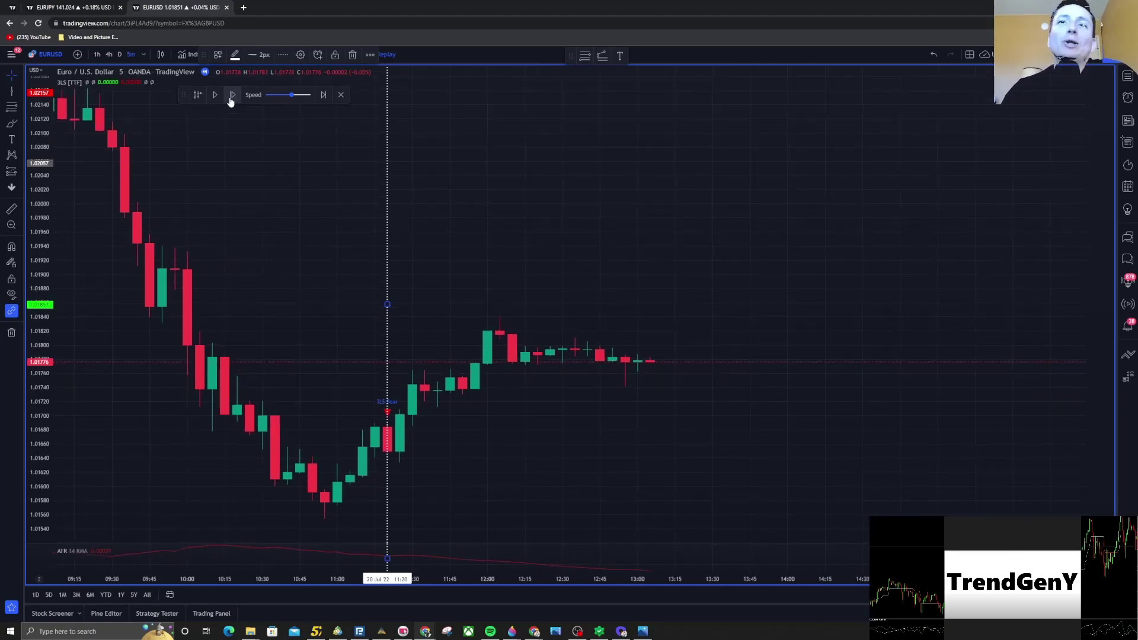
left_click(231, 96)
left_click(231, 96)
left_click(231, 96)
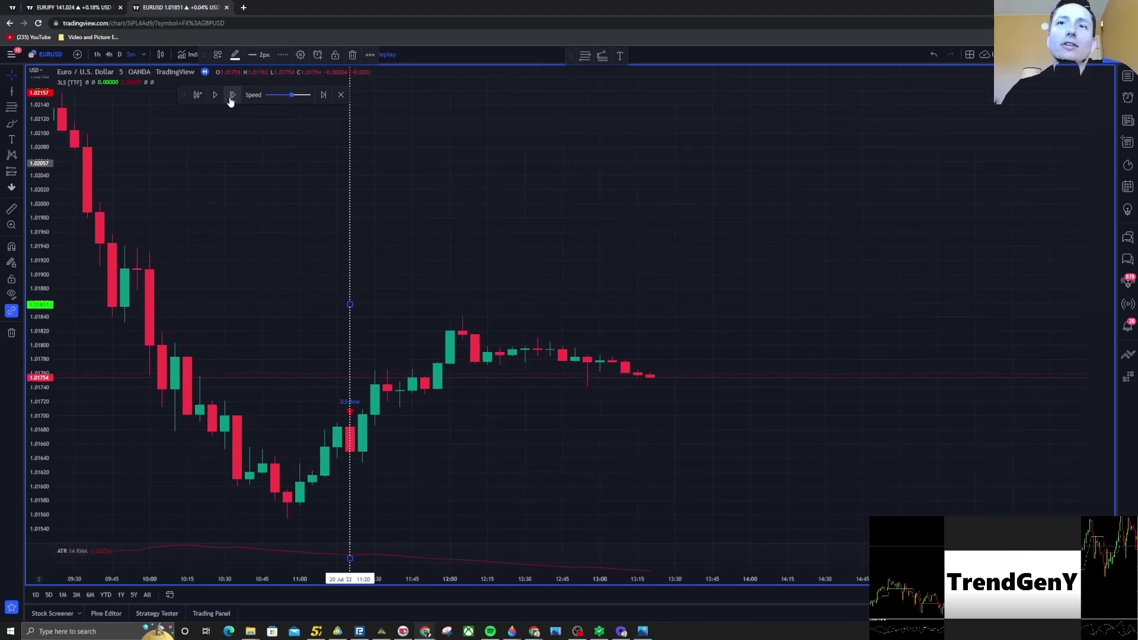
left_click(231, 96)
left_click(231, 96)
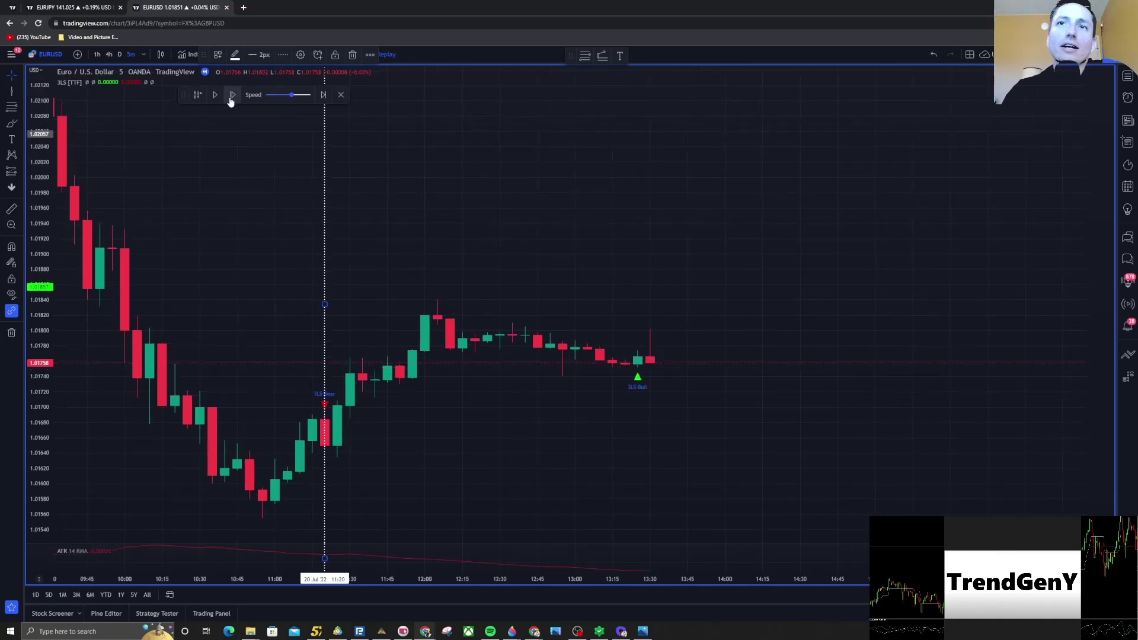
Step: Mark the 13:25 3LS-Bull signal candle with a vertical line, and advance the replay candle by candle to 14:05
left_click(11, 92)
left_click(637, 270)
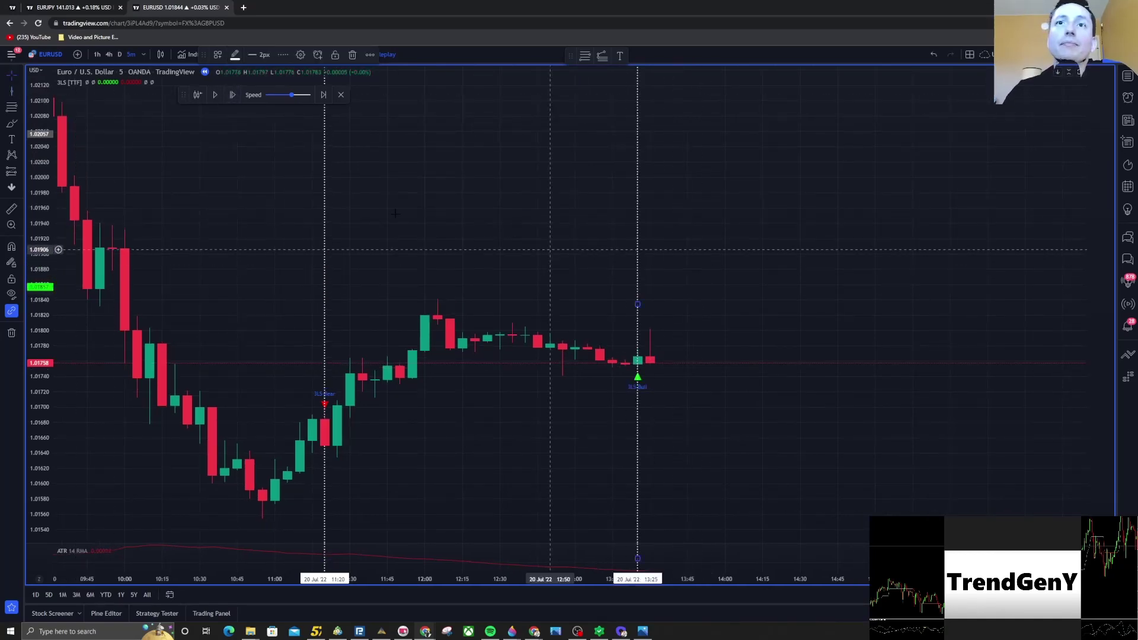
left_click(232, 96)
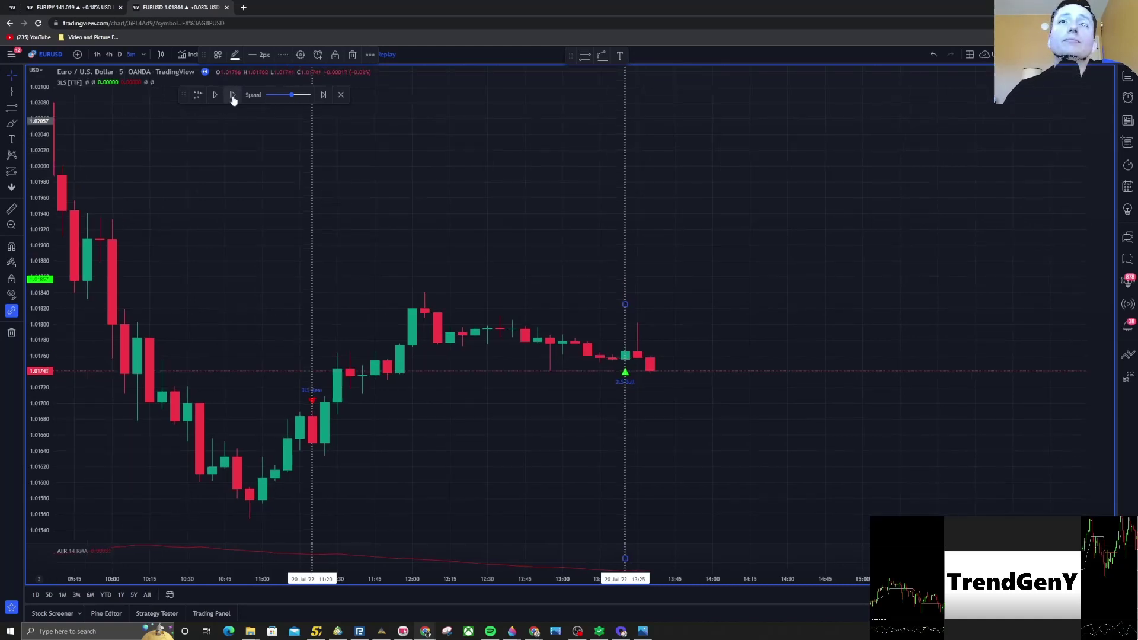
left_click(232, 96)
left_click(232, 96)
left_click(232, 96)
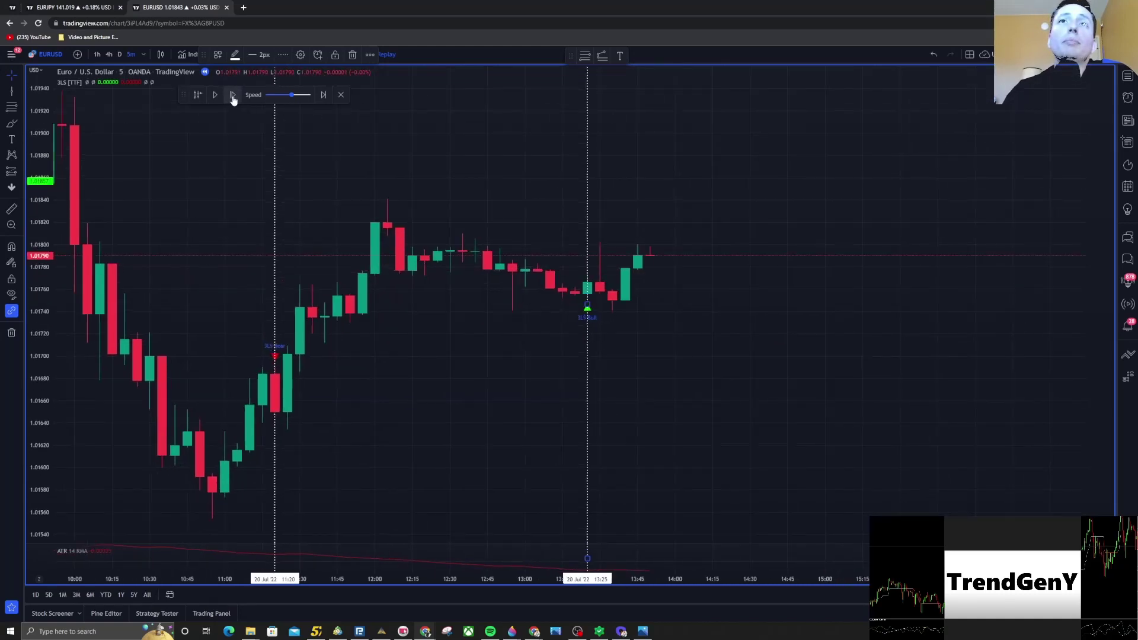
left_click(233, 96)
left_click(232, 96)
left_click(233, 96)
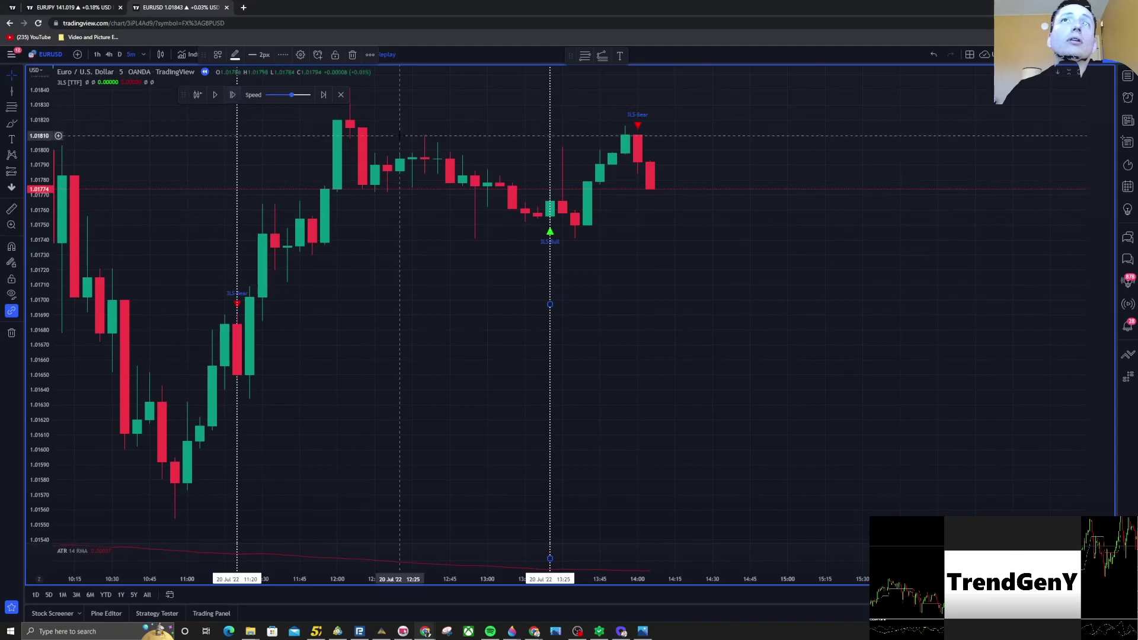
Step: Mark the 14:00 3LS-Bear signal candle with a vertical line, and advance the replay candle by candle to 15:15
left_click(637, 231)
left_click(232, 96)
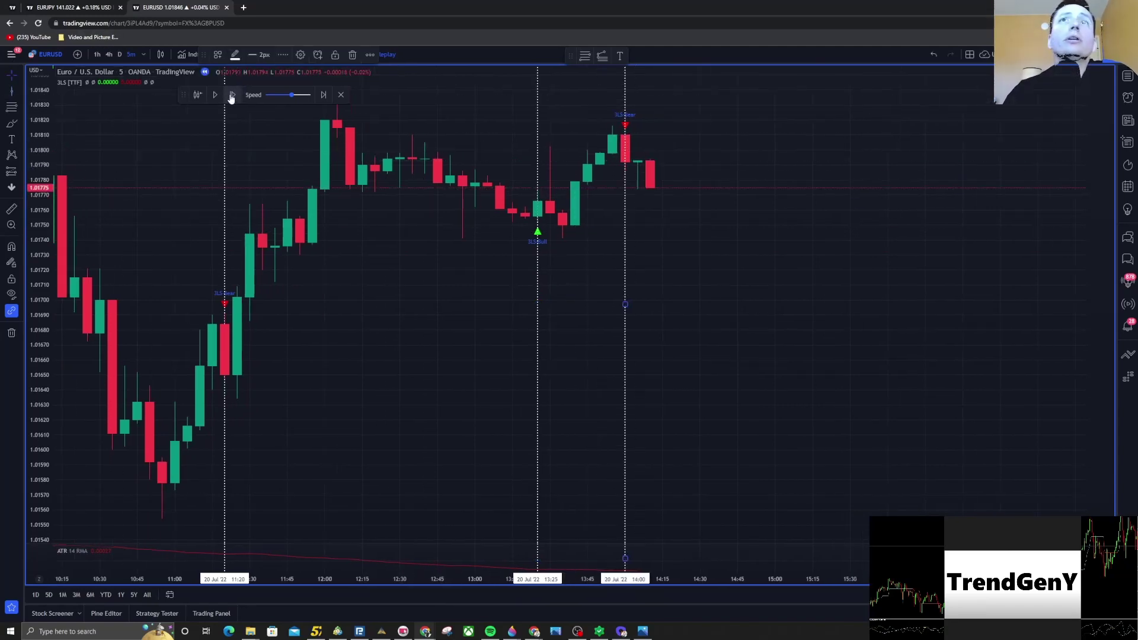
left_click(233, 96)
left_click(232, 96)
left_click(232, 96)
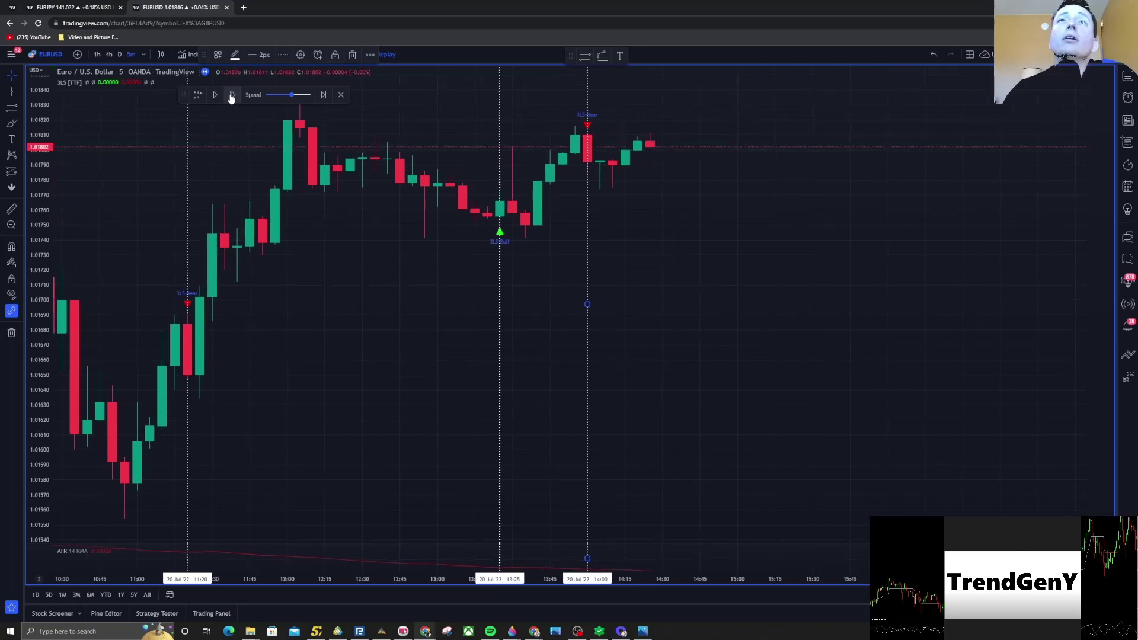
left_click(232, 96)
left_click(232, 96)
left_click(233, 96)
left_click(232, 96)
left_click(232, 96)
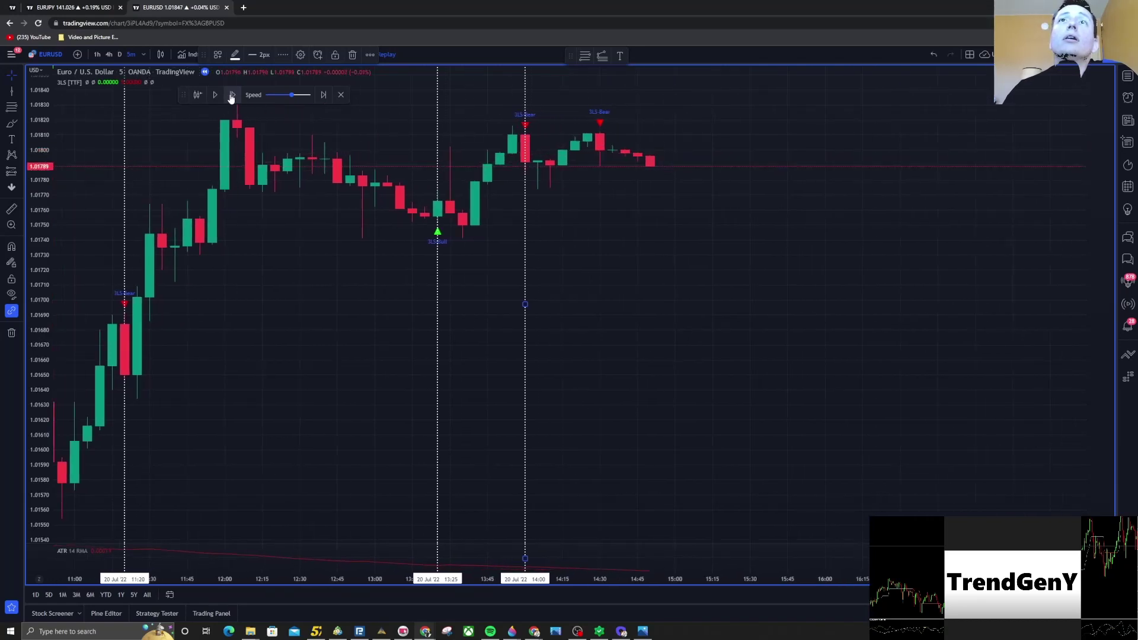
left_click(233, 96)
left_click(232, 96)
left_click(232, 96)
left_click(232, 96)
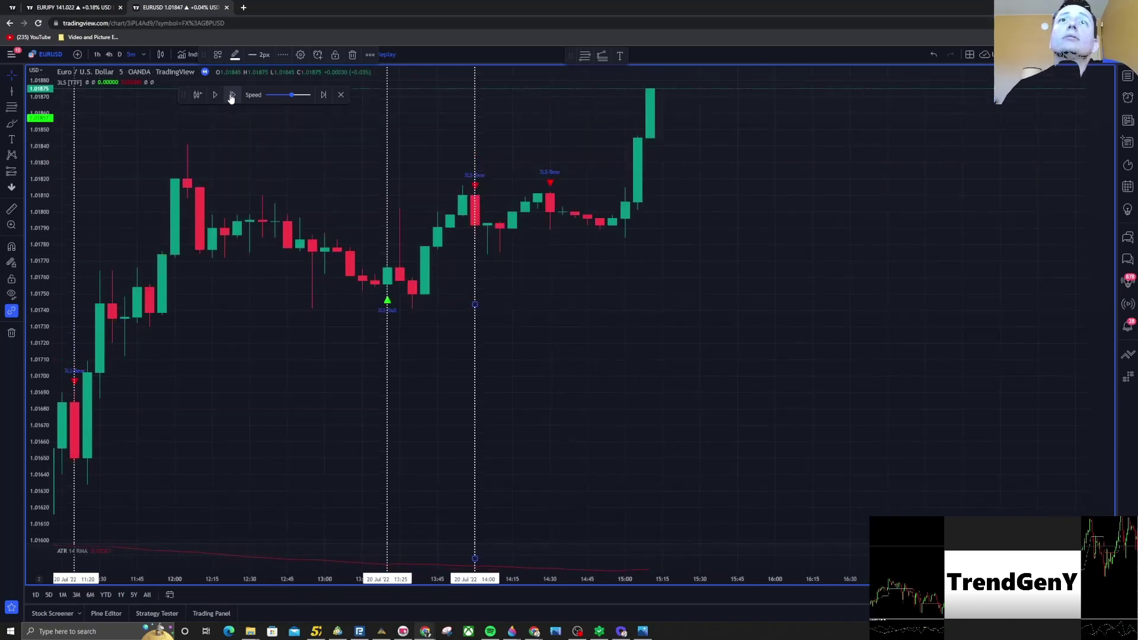
left_click(232, 96)
Step: Mark the 14:30 3LS-Bear signal candle with a vertical line, and advance the replay candle by candle to 15:40
left_click(13, 93)
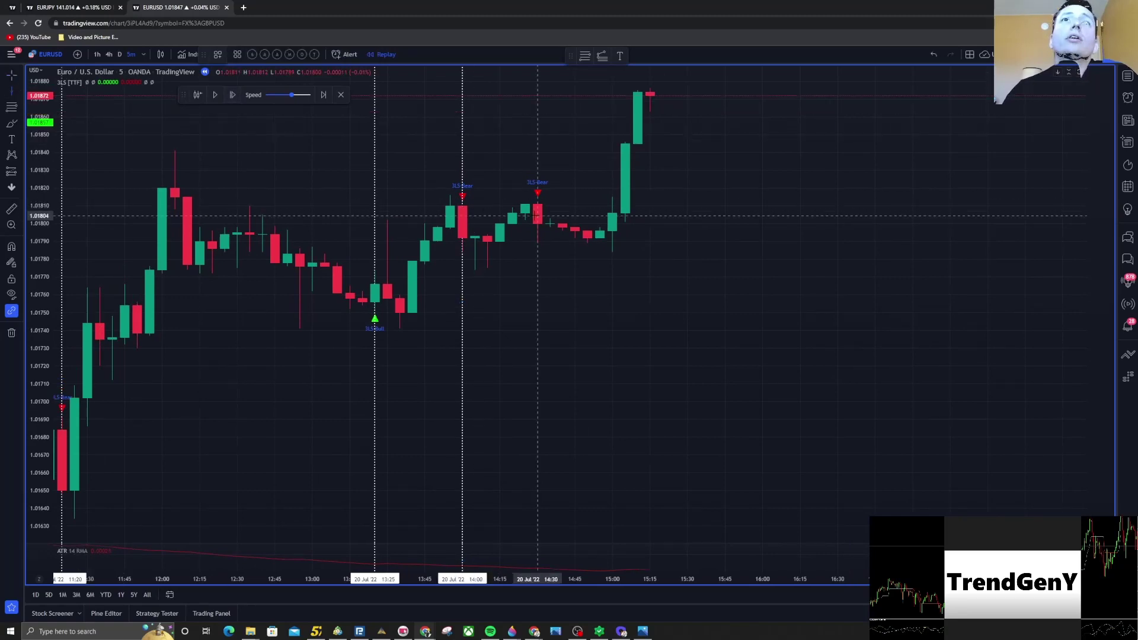
left_click(536, 216)
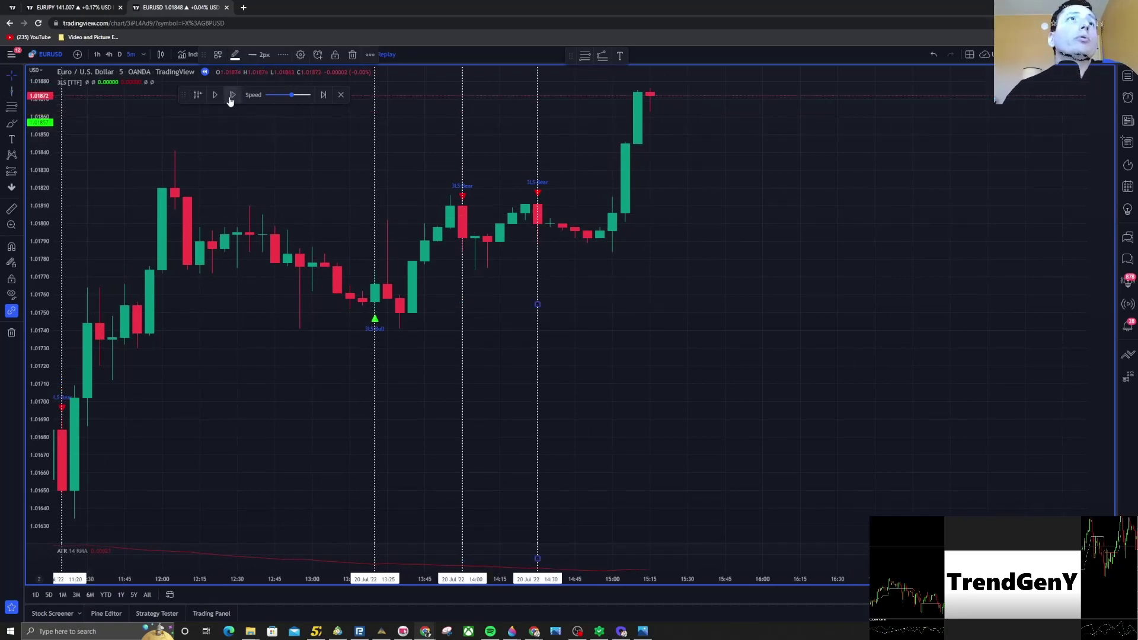
left_click(232, 97)
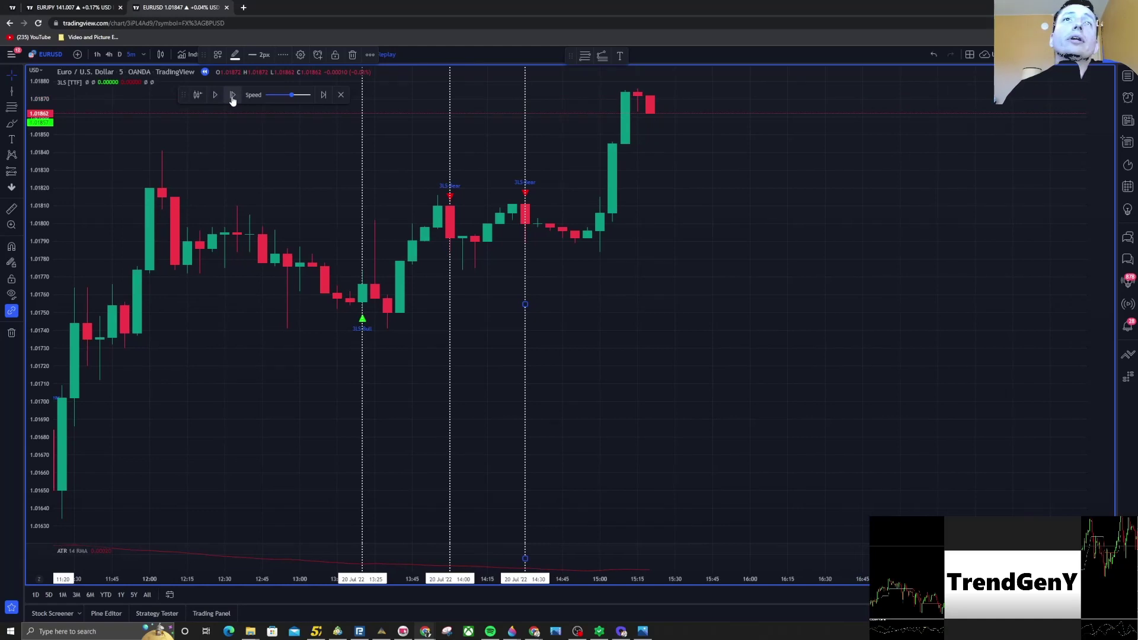
left_click(232, 96)
left_click(233, 96)
left_click(233, 97)
left_click(232, 96)
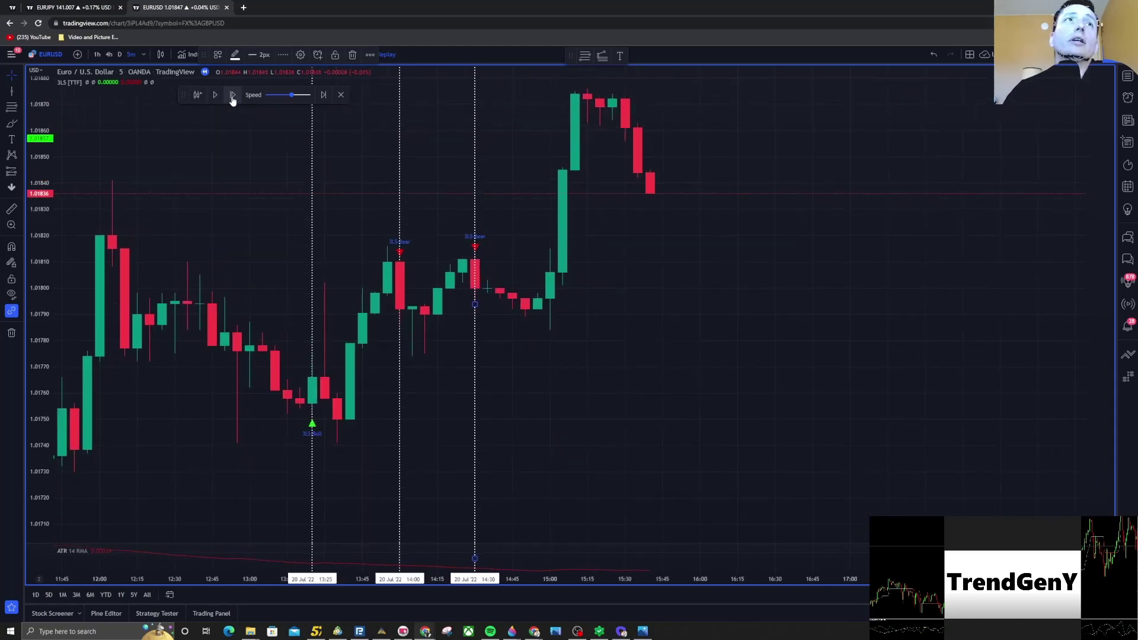
Step: Advance the replay candle by candle from 15:40 to 17:25, marking the 17:10 3LS-Bull signal candle with a vertical line
left_click(232, 96)
left_click(232, 96)
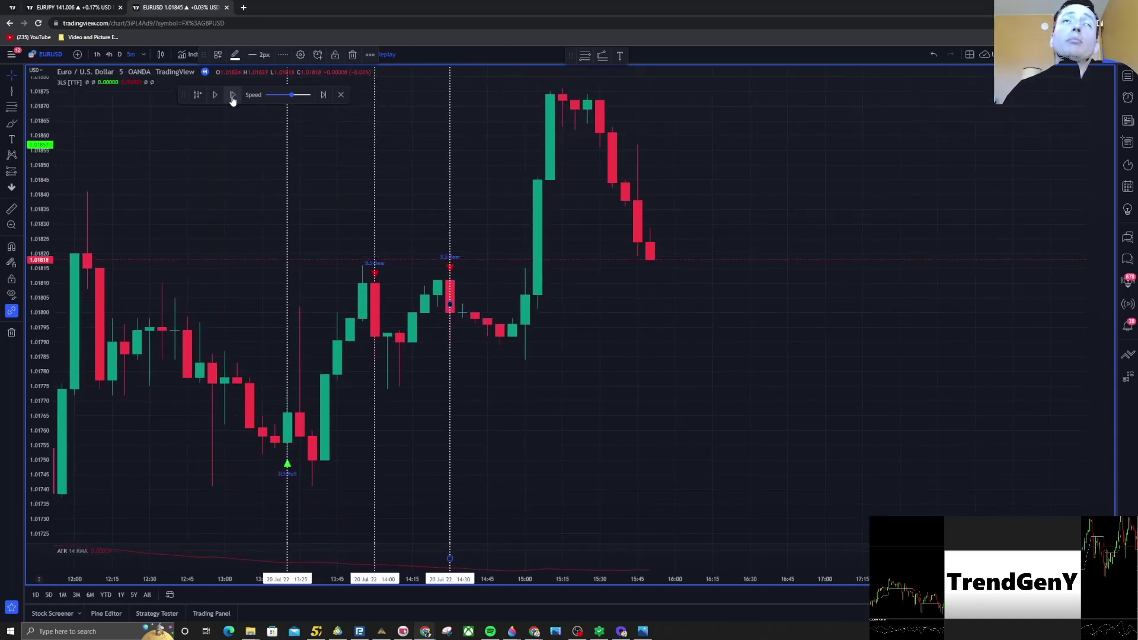
left_click(233, 97)
left_click(233, 97)
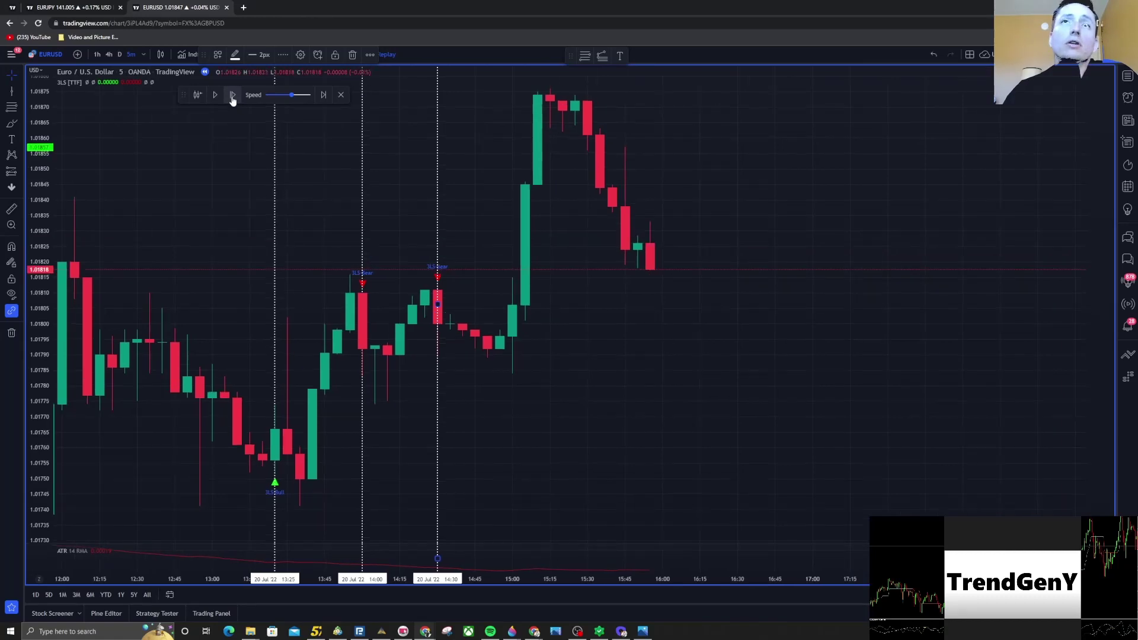
left_click(232, 97)
left_click(232, 96)
left_click(233, 97)
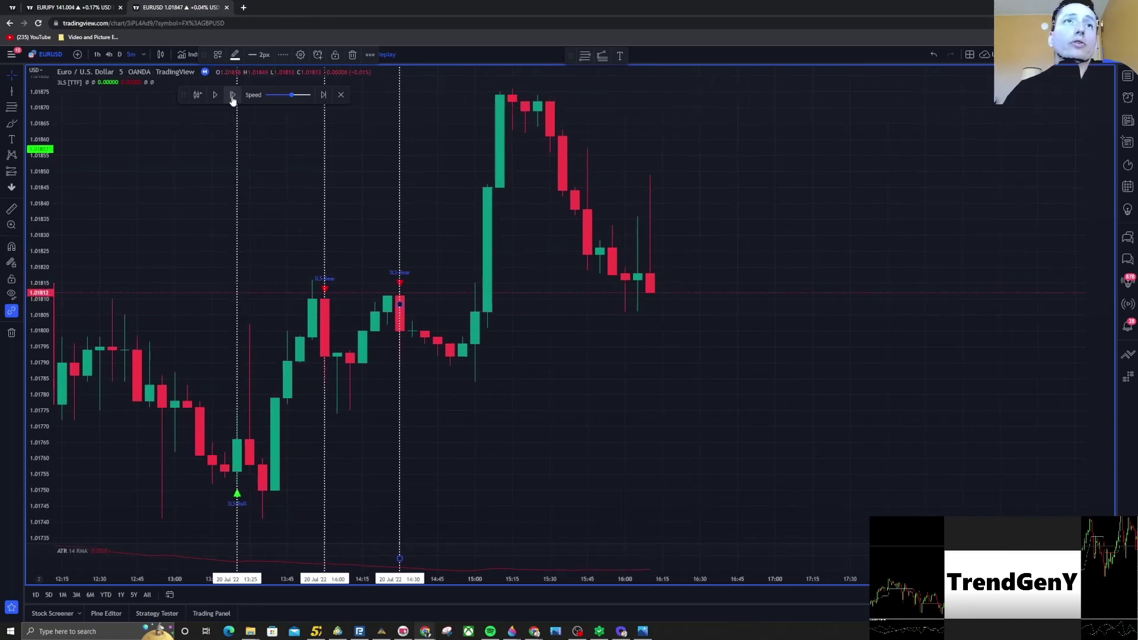
left_click(232, 96)
left_click(232, 97)
left_click(232, 97)
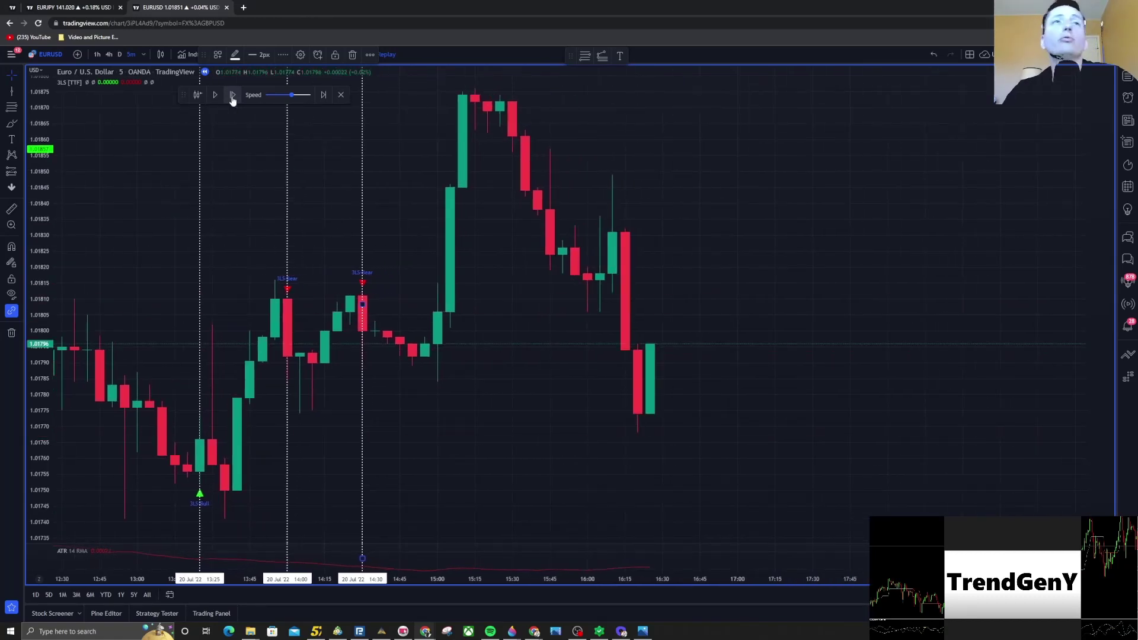
left_click(232, 96)
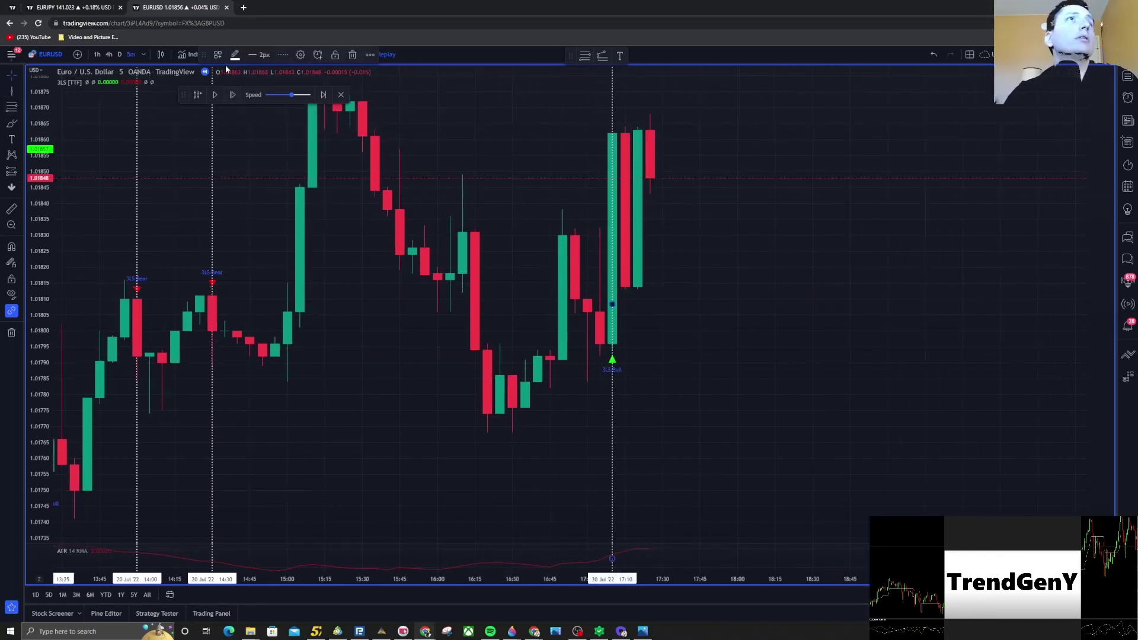
Step: Advance the replay candle by candle from 17:25 until it reaches the live chart at the 18:00 candle
left_click(231, 96)
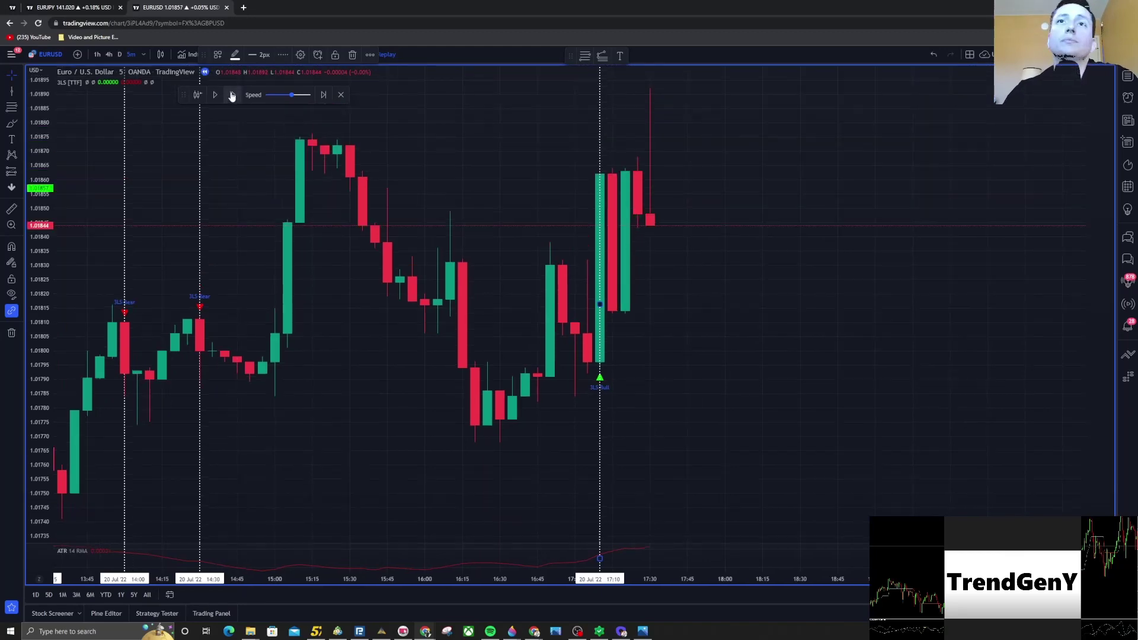
left_click(231, 95)
left_click(232, 96)
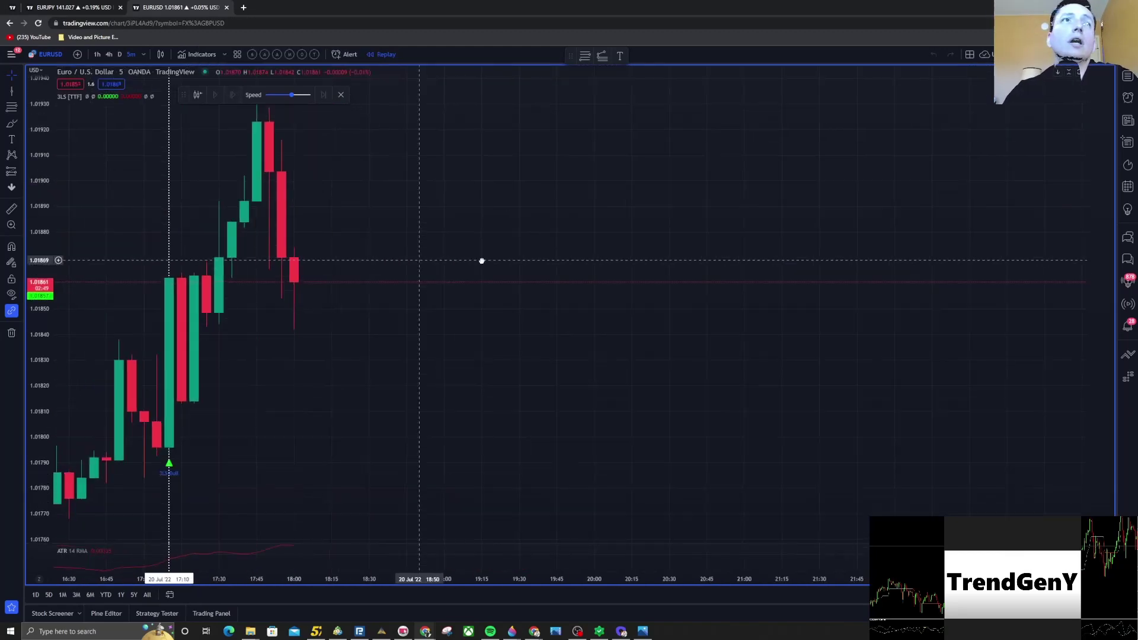
Step: Colour the vertical line on the 05:40 3LS-Bear signal red
scroll(483, 259, "down", 6)
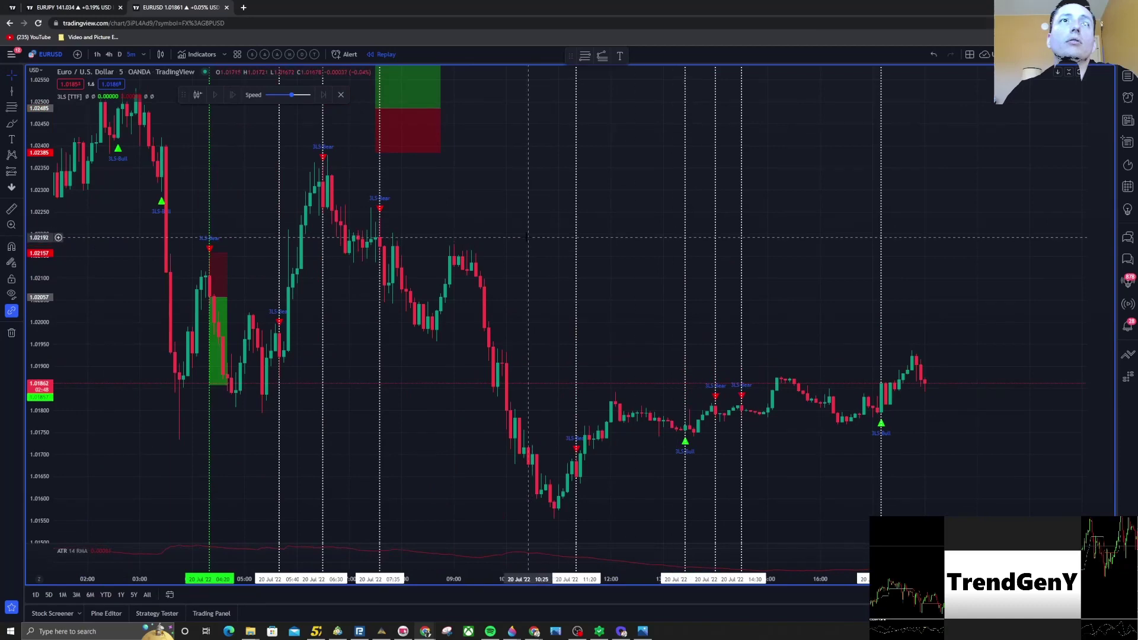
left_click_drag(535, 236, 618, 218)
scroll(539, 225, "up", 2)
scroll(530, 227, "down", 3)
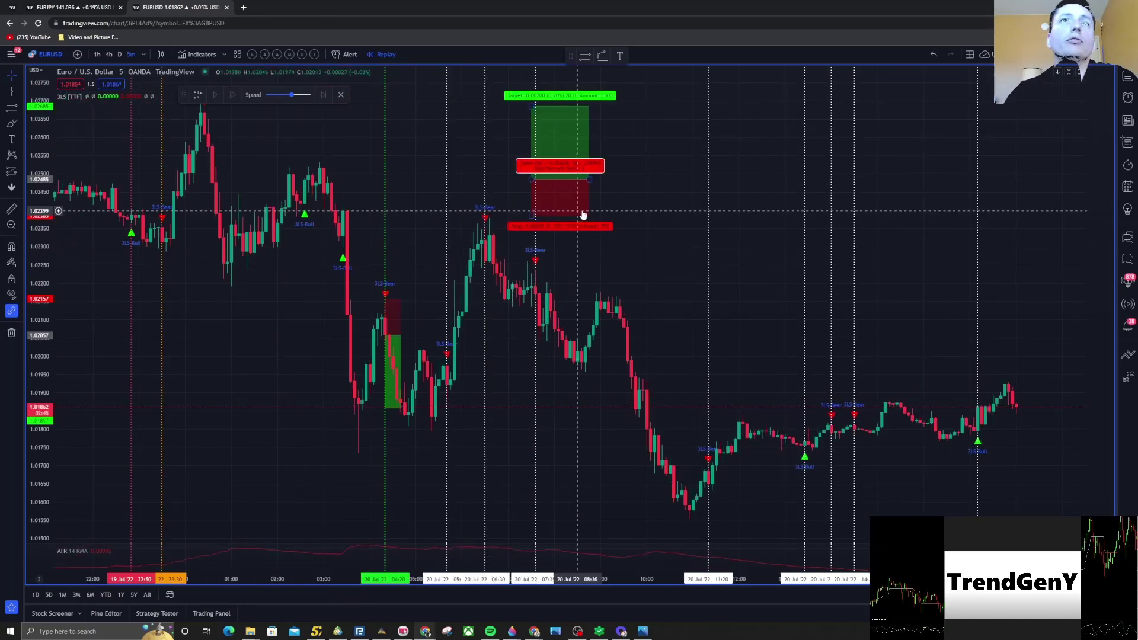
left_click_drag(516, 201, 509, 203)
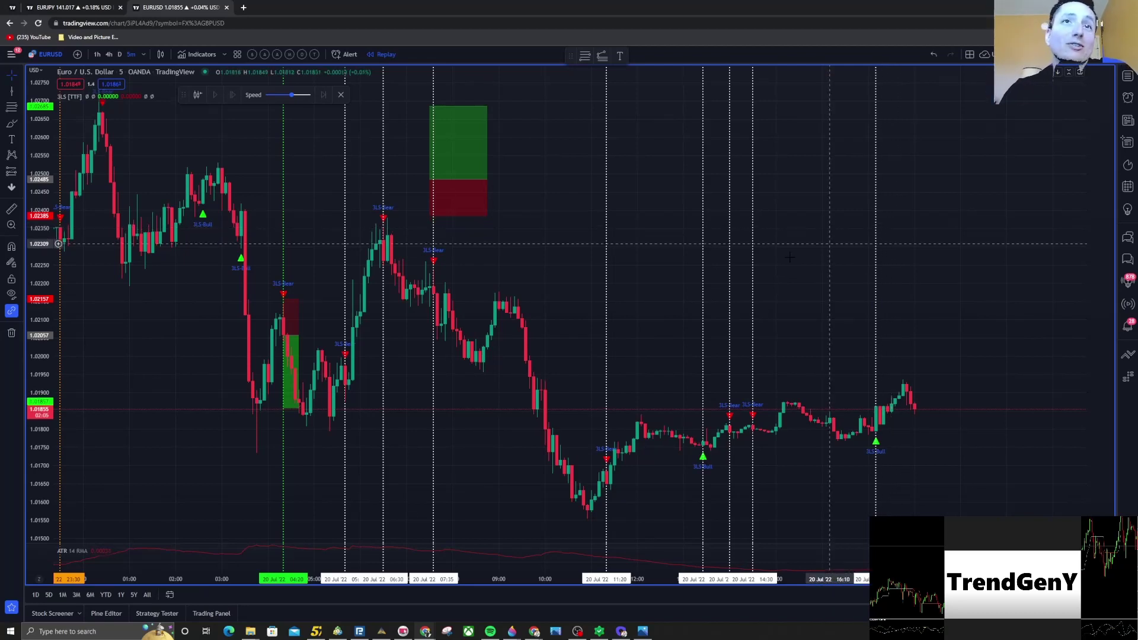
scroll(652, 248, "up", 4)
scroll(663, 228, "up", 5)
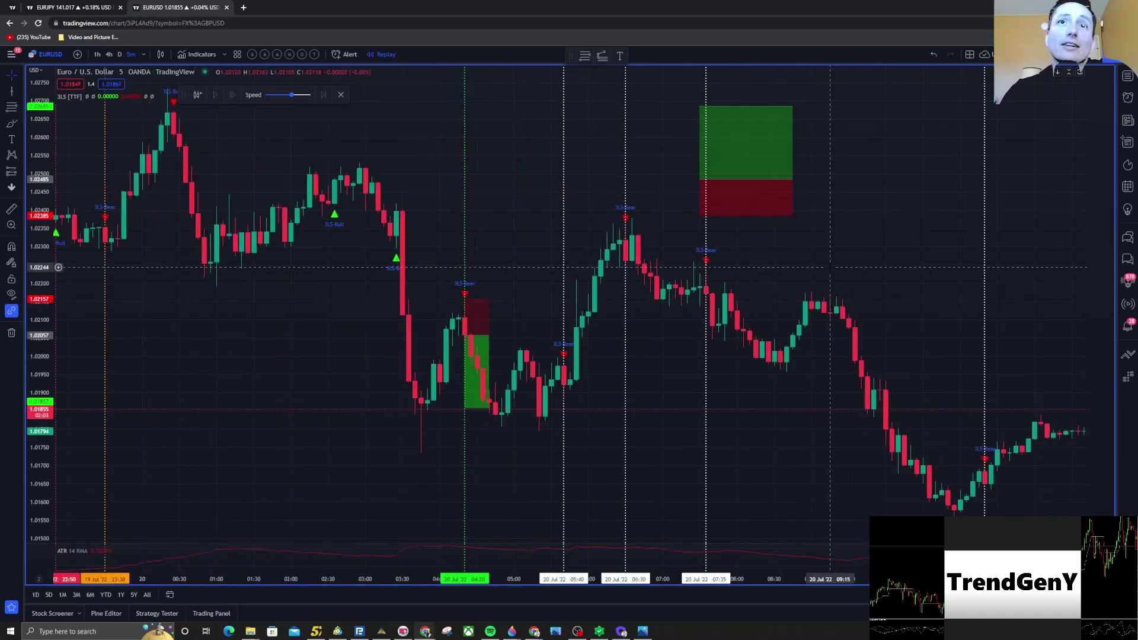
left_click_drag(814, 254, 901, 245)
scroll(427, 297, "left", 3)
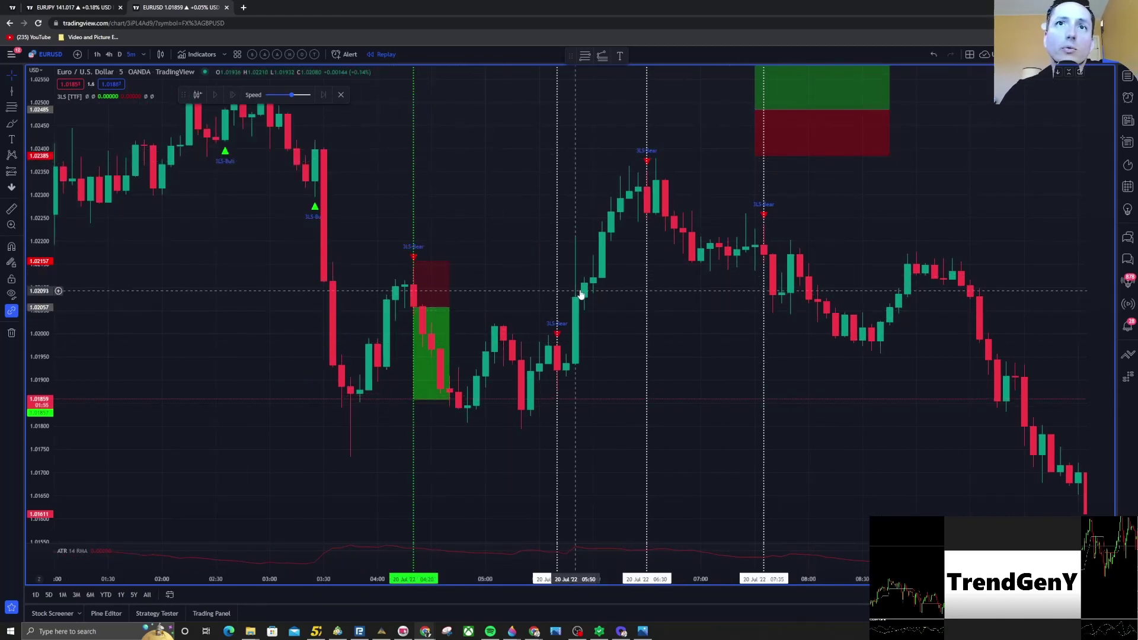
left_click(557, 279)
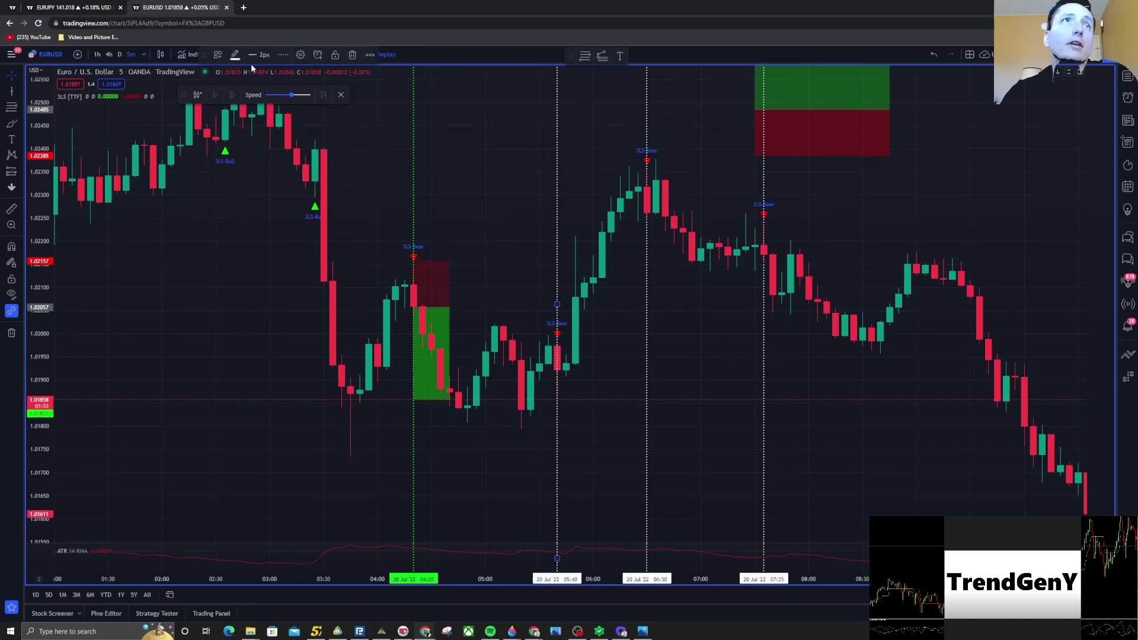
left_click(236, 55)
left_click(236, 85)
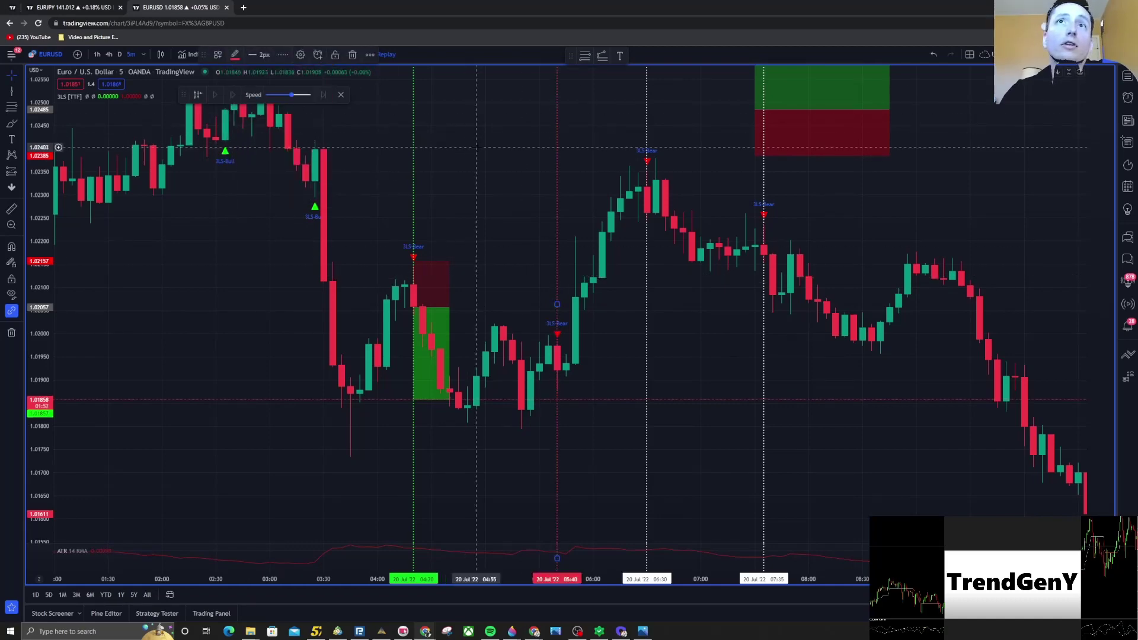
Step: Move the short position box from the 04:20 signal to the 06:30 3LS-Bear signal, with its entry at about 1.02263
left_click_drag(475, 148, 430, 149)
scroll(466, 185, "up", 5)
left_click_drag(411, 224, 549, 233)
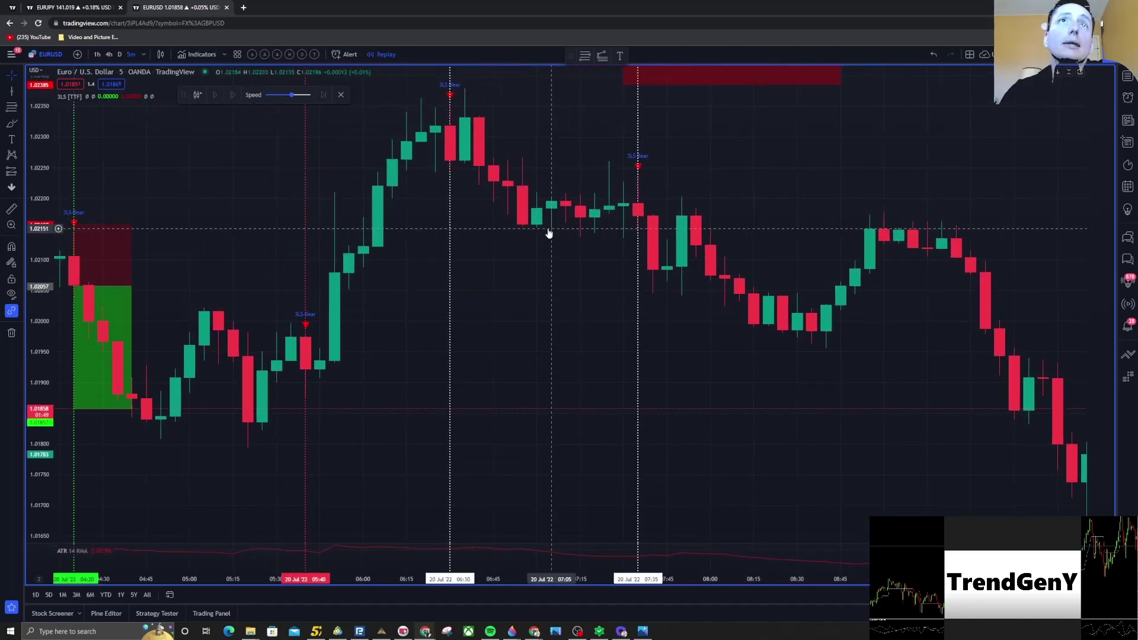
scroll(559, 205, "down", 2)
left_click_drag(606, 183, 533, 181)
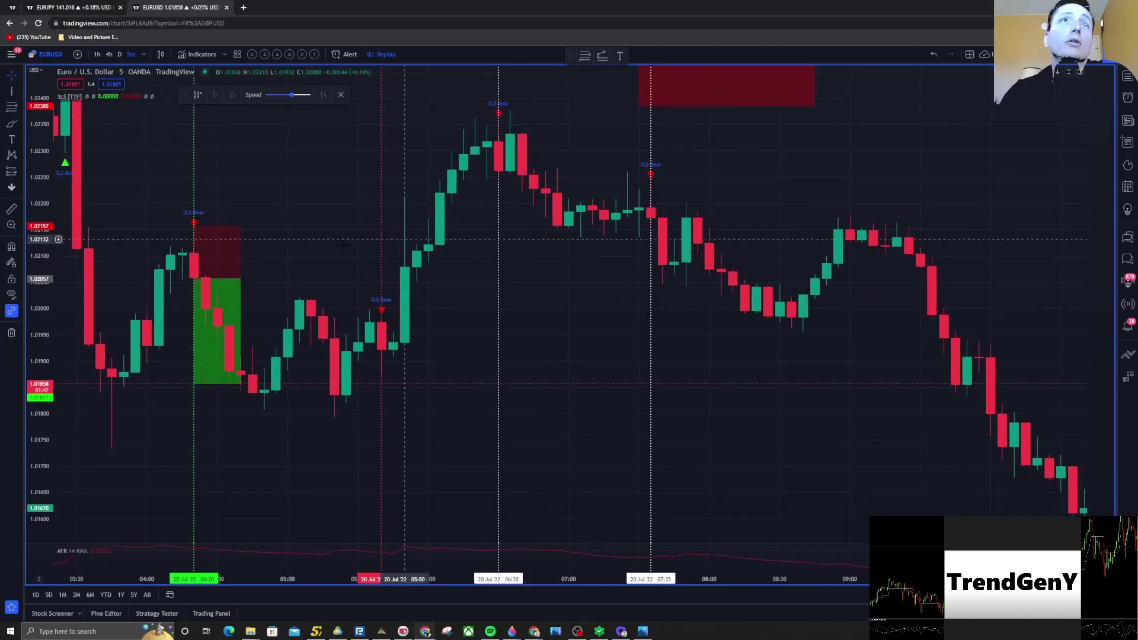
mouse_move(222, 274)
left_mouse_down()
mouse_move(224, 260)
mouse_move(519, 167)
mouse_move(527, 152)
left_mouse_up()
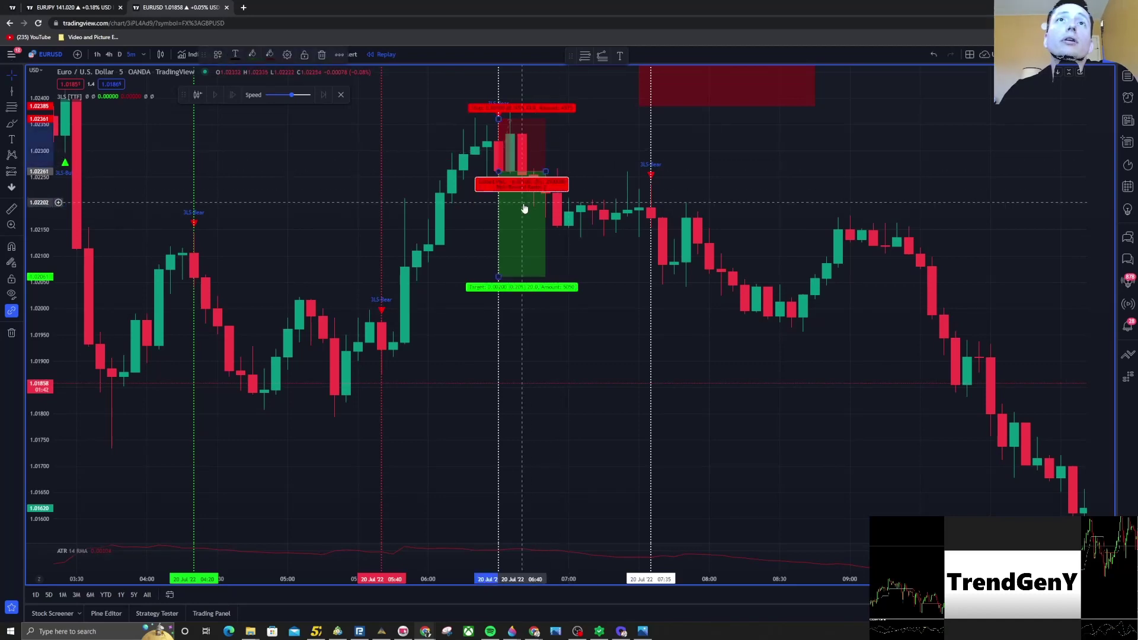
left_click_drag(524, 203, 522, 201)
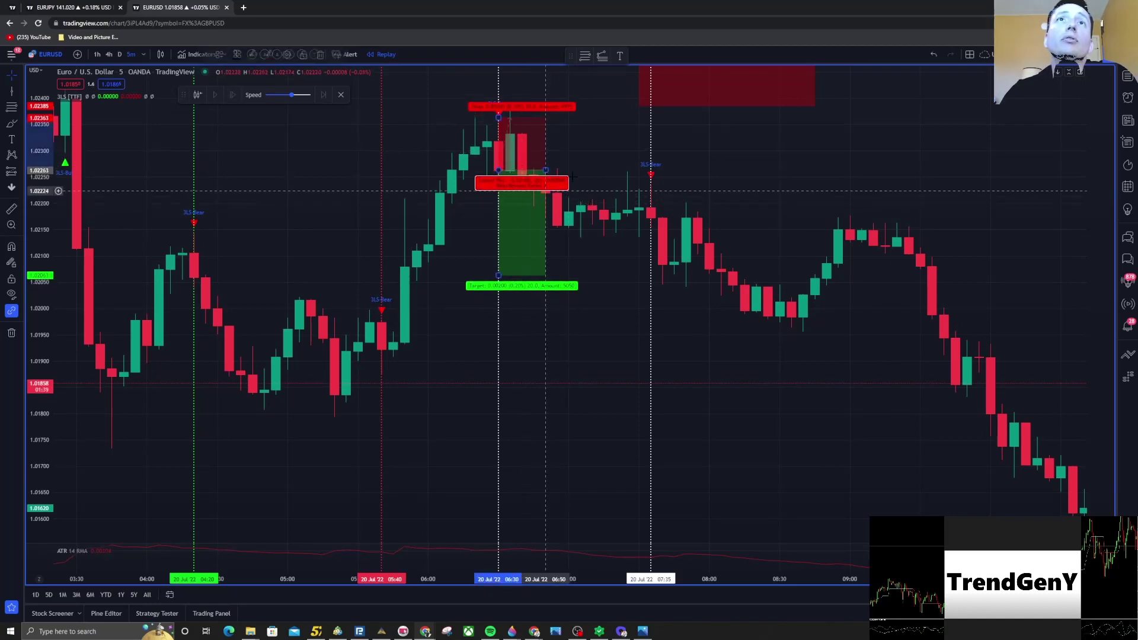
left_click(580, 173)
Step: Colour the vertical line on the 06:30 3LS-Bear signal red
left_click(498, 304)
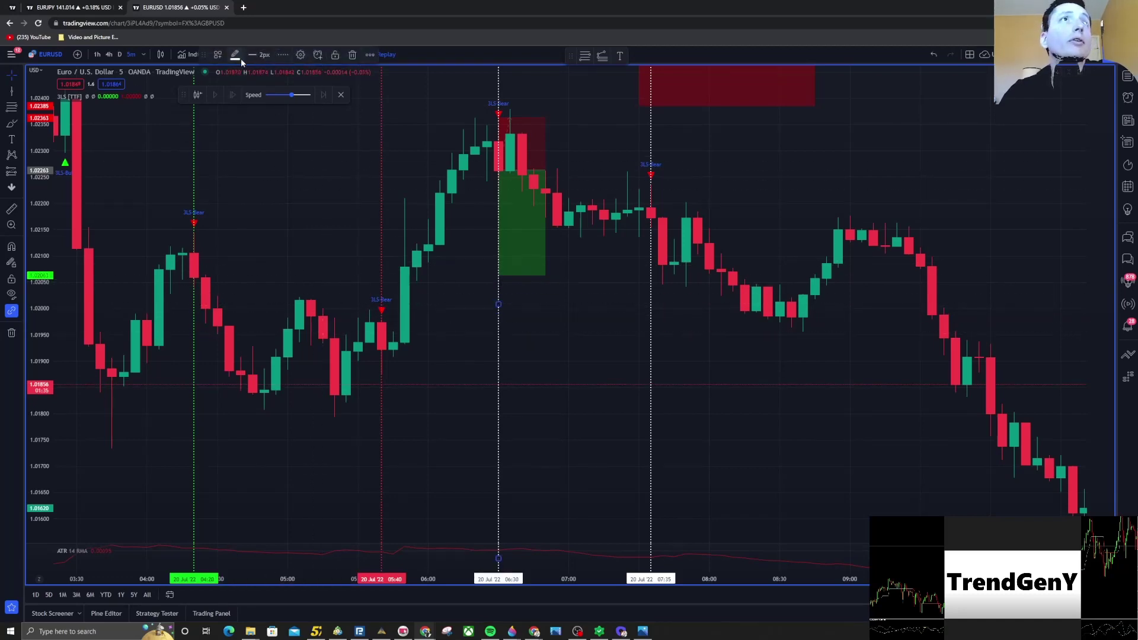
left_click(240, 58)
left_click(232, 86)
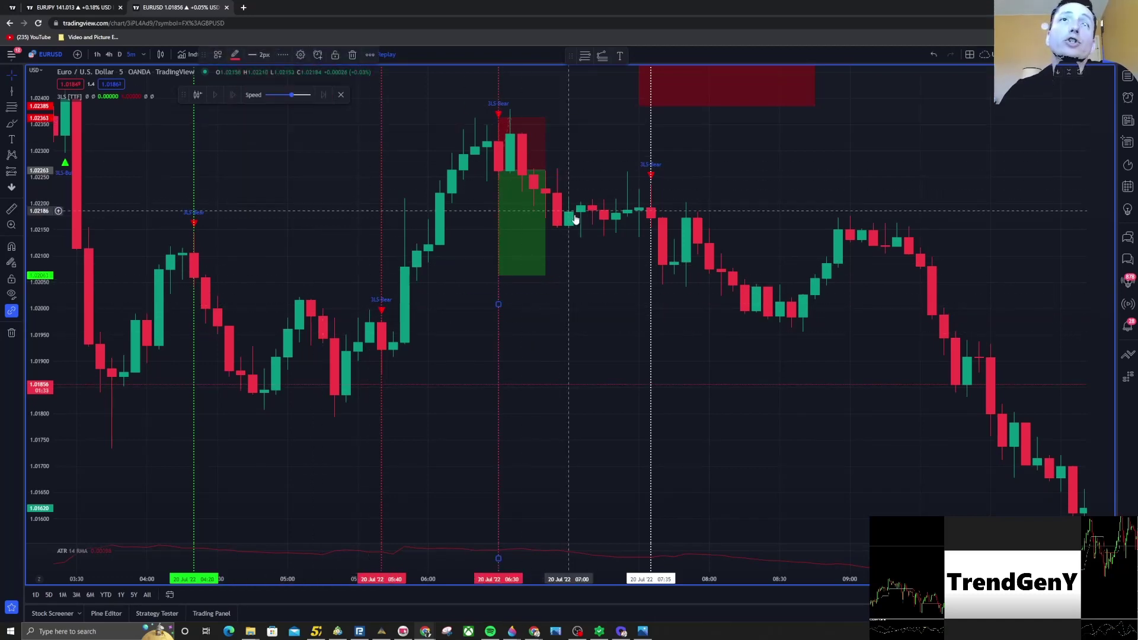
Step: Check the short position's entry, stop and target against the candles following the 06:30 signal
left_click(532, 233)
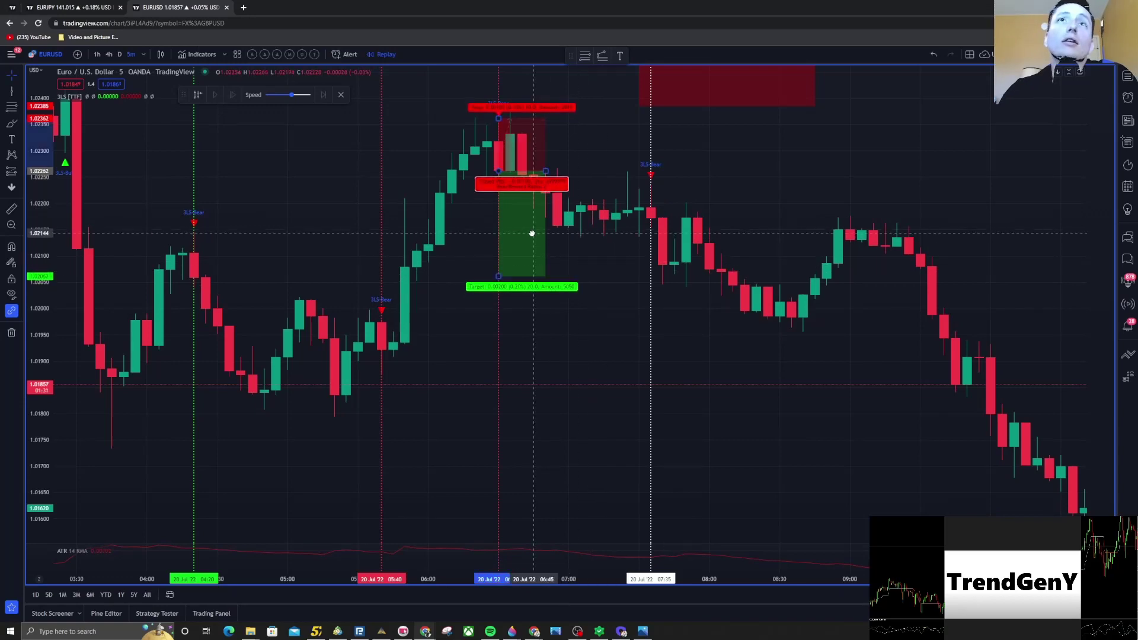
scroll(588, 169, "up", 2)
left_click_drag(688, 142, 717, 141)
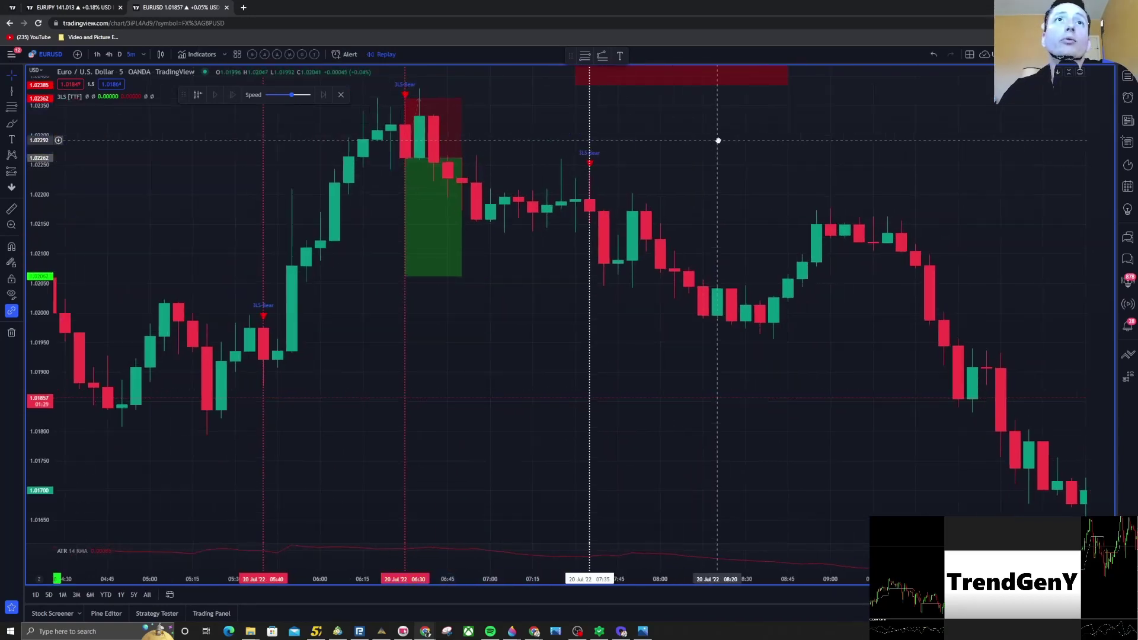
left_click(442, 175)
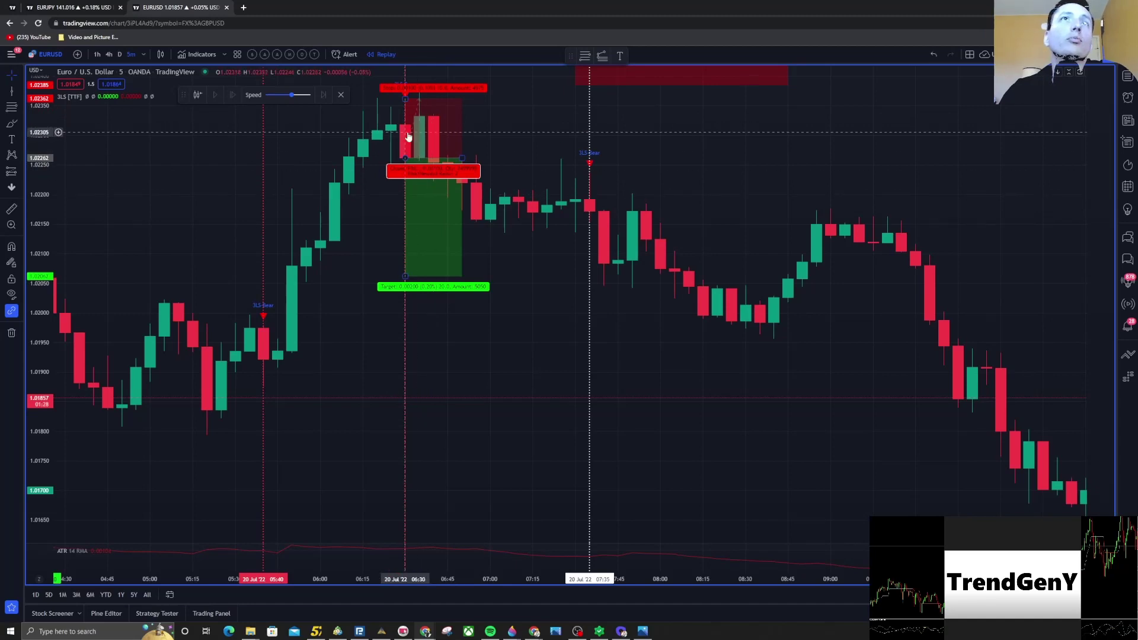
left_click(483, 144)
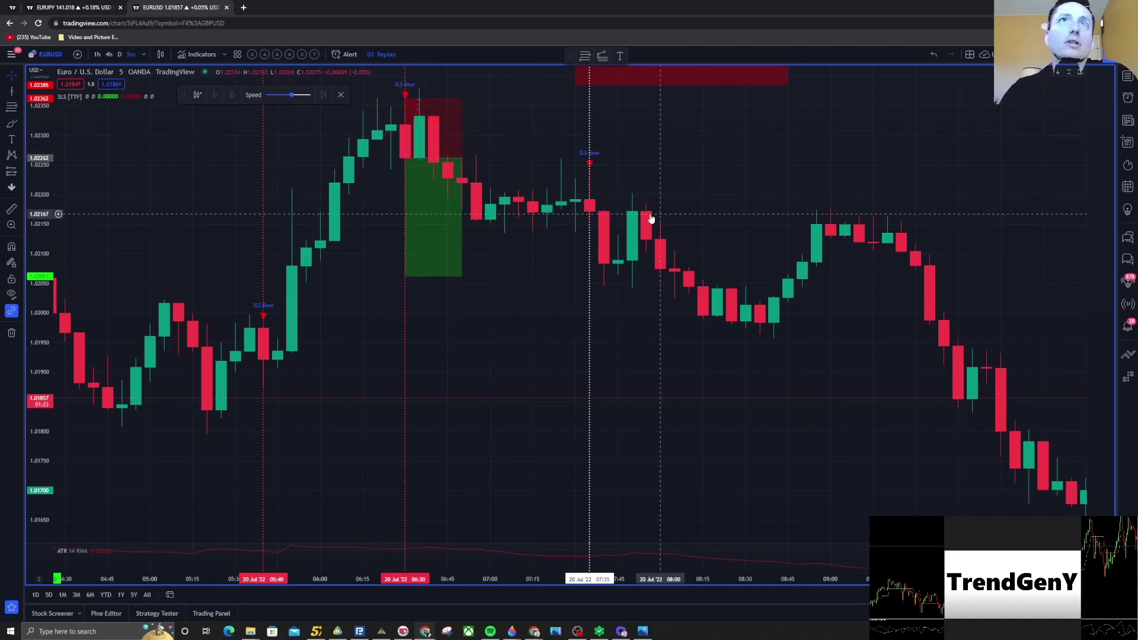
left_click(417, 147)
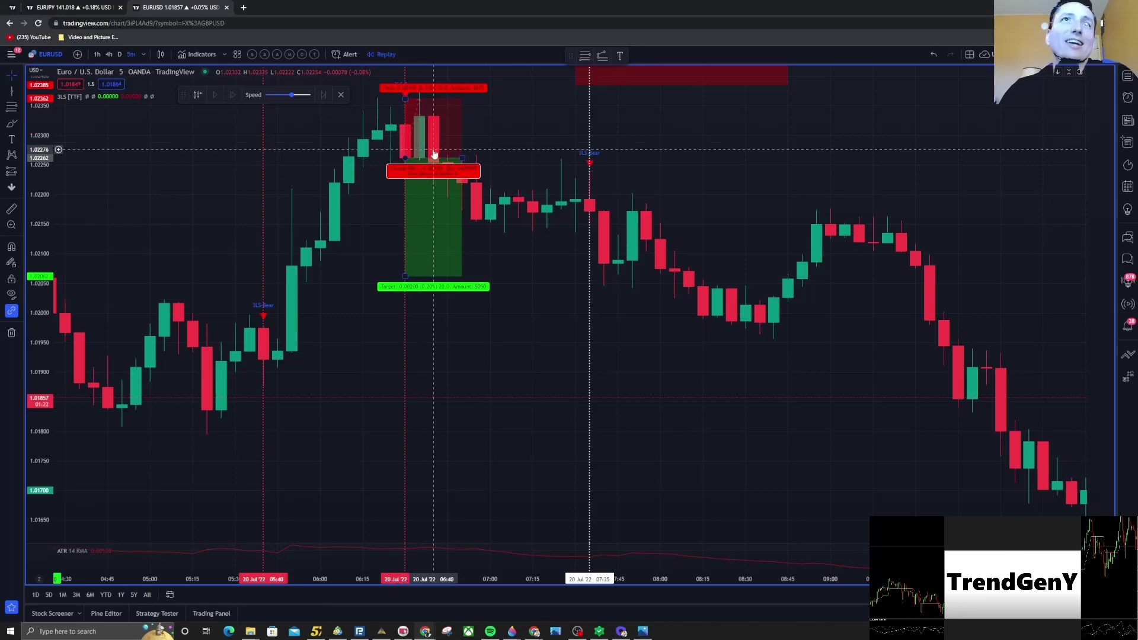
left_click(449, 183)
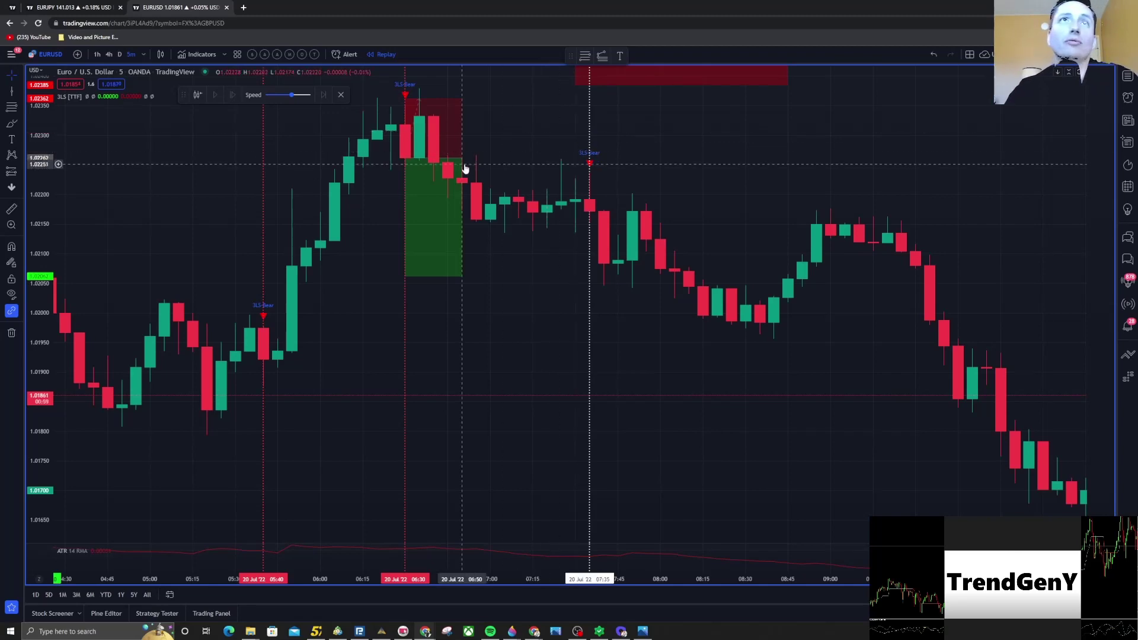
left_click(417, 155)
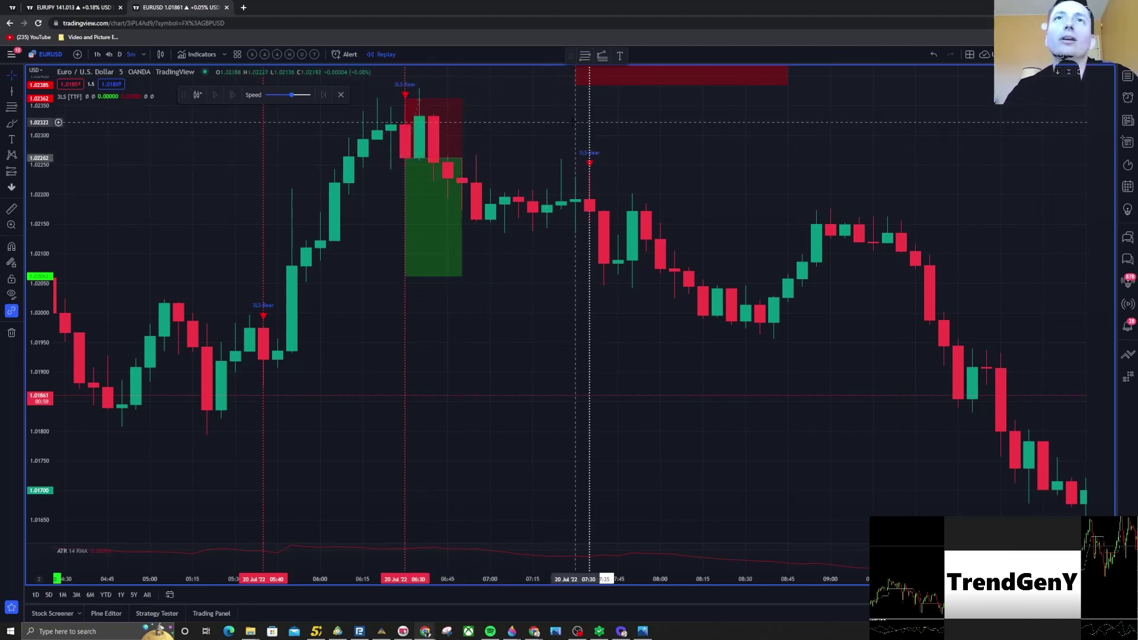
Step: Move the short position box to the 07:35 3LS-Bear signal with its entry at 1.02169, and extend it to about 08:35
left_click_drag(670, 143, 608, 151)
mouse_move(387, 200)
left_mouse_down()
mouse_move(512, 241)
mouse_move(567, 245)
left_mouse_up()
left_click_drag(583, 202, 700, 211)
left_click(767, 217)
Step: Colour the vertical line on the 07:35 3LS-Bear signal green
left_click(527, 105)
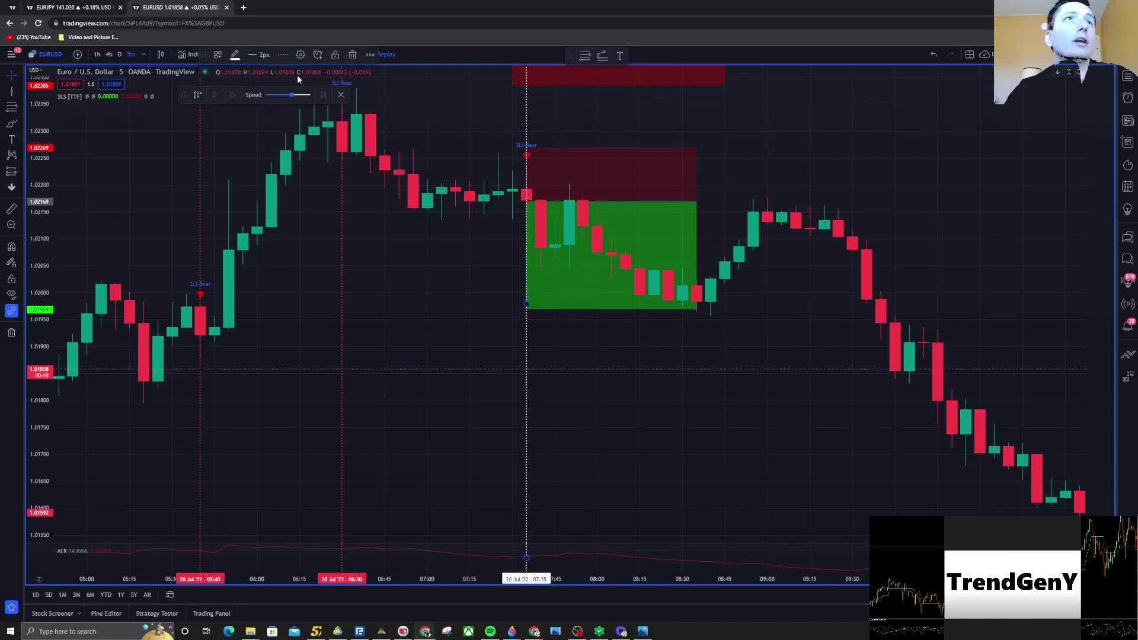
left_click(235, 56)
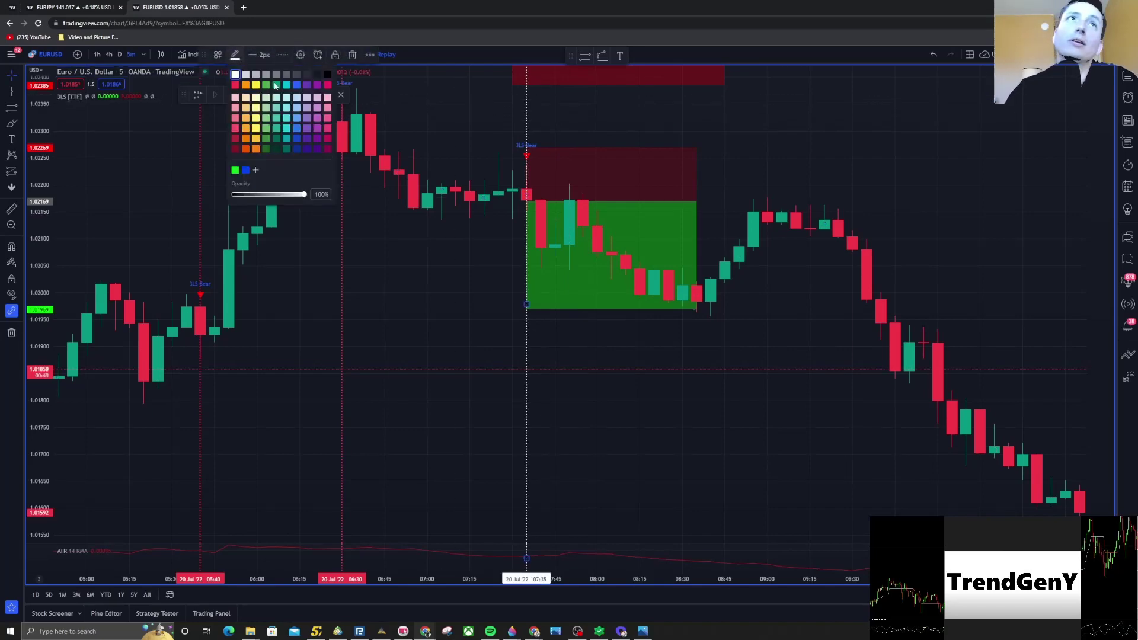
left_click(235, 170)
left_click(948, 178)
Step: Colour the vertical line on the 11:20 3LS-Bear signal red
left_click_drag(1006, 195, 538, 181)
left_click_drag(666, 182, 570, 187)
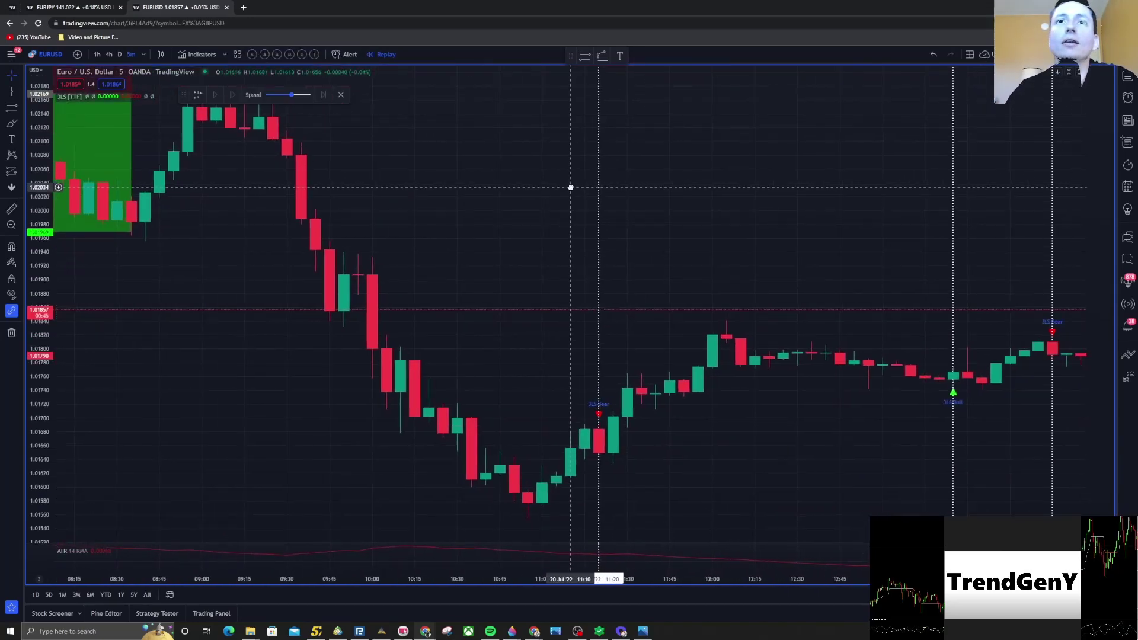
scroll(570, 188, "right", 3)
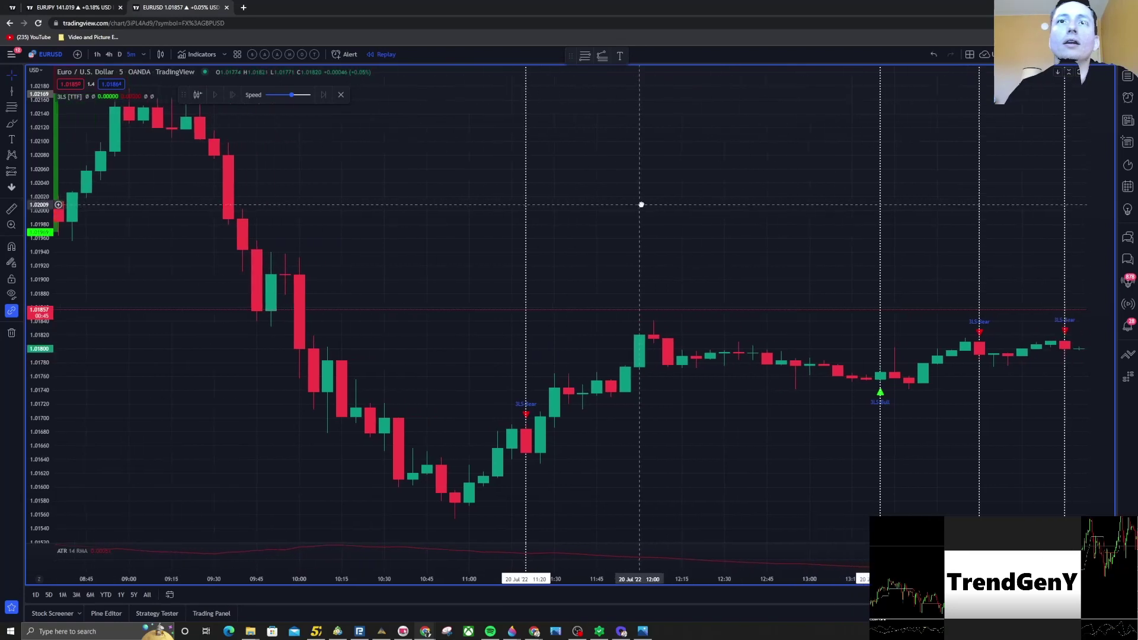
left_click(487, 208)
left_click(235, 56)
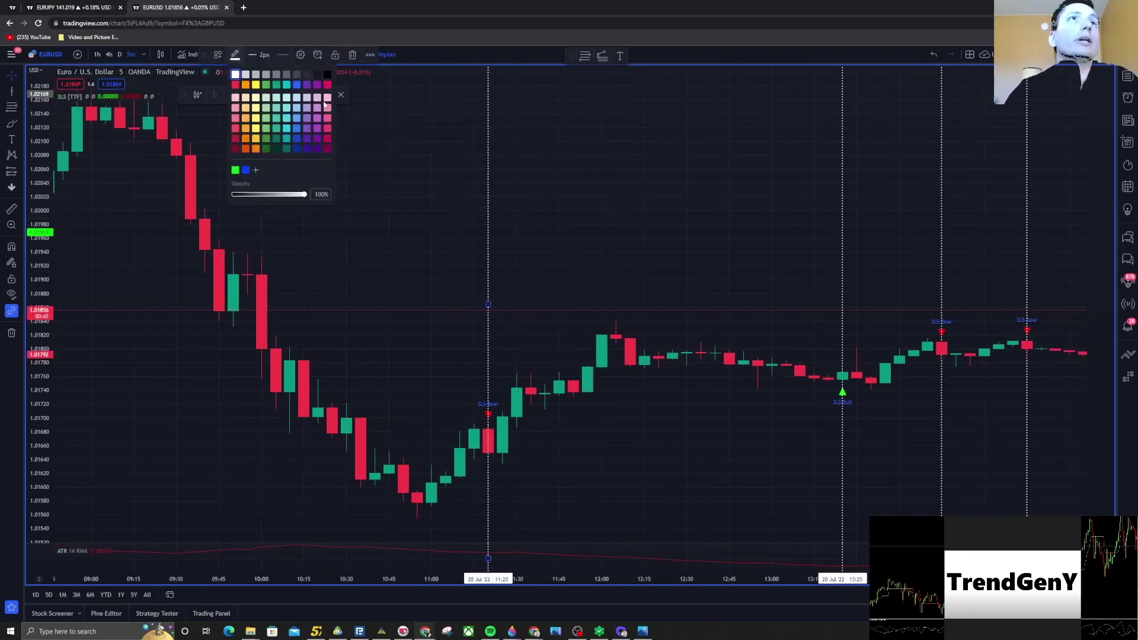
left_click(236, 85)
left_click(606, 151)
Step: Move the short position box from the 07:35 signal to the 11:20 3LS-Bear signal, with its entry at 1.01655
scroll(634, 160, "down", 2)
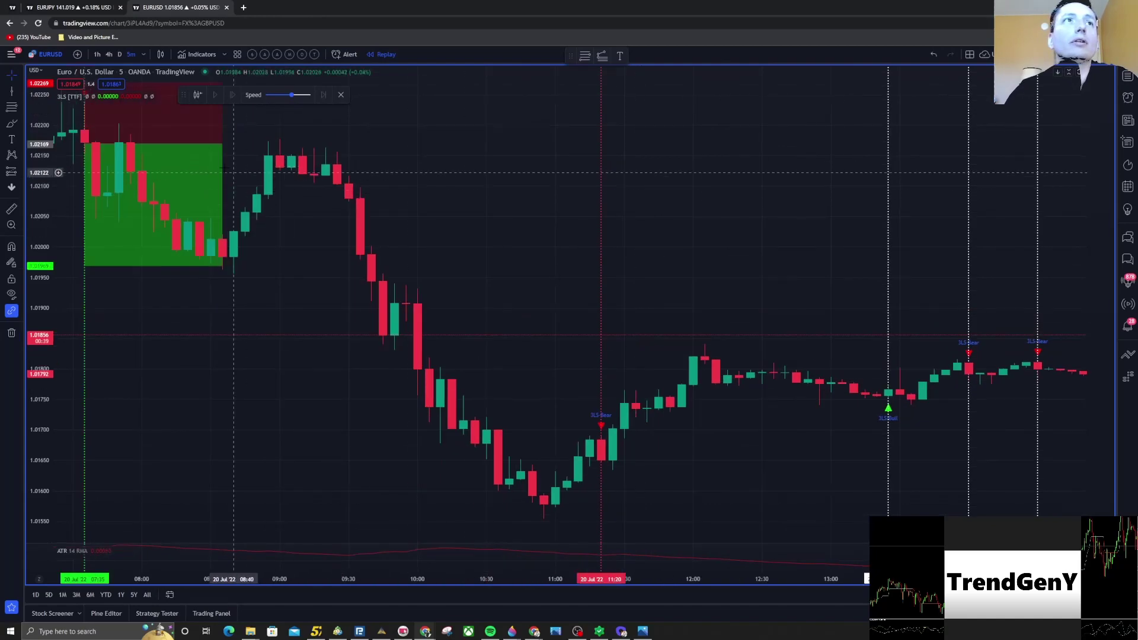
left_click_drag(208, 172, 714, 487)
left_click_drag(782, 279, 420, 238)
Step: Move the long position box to the 13:25 3LS-Bull signal, aligning its start with the signal line and its entry at 1.01766
scroll(415, 237, "down", 5)
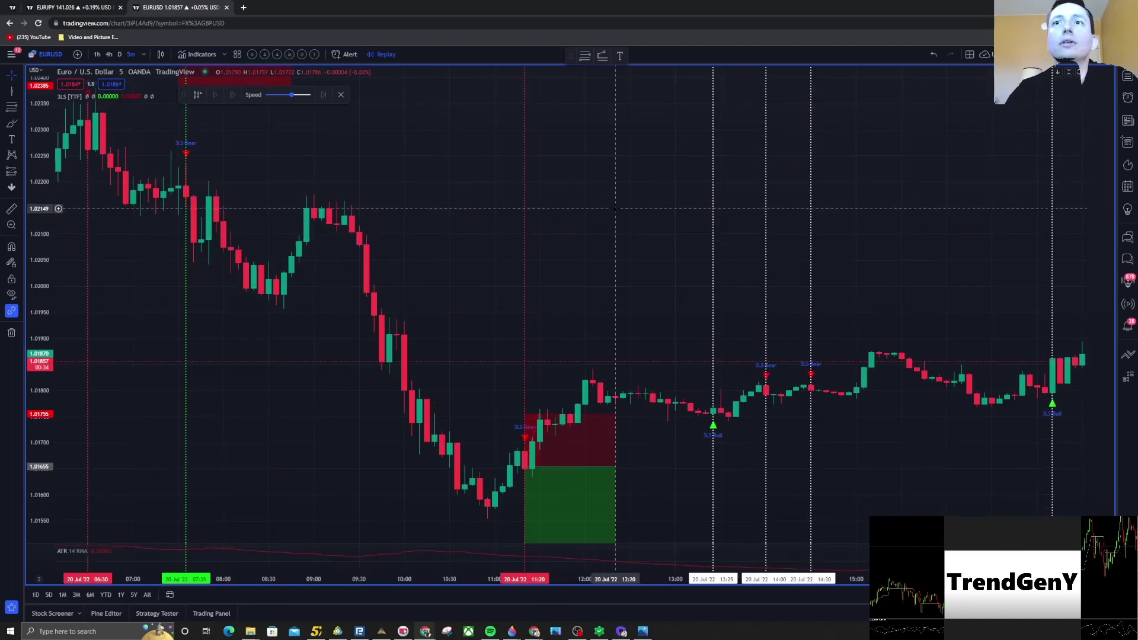
left_click_drag(413, 90, 863, 459)
scroll(801, 331, "up", 4)
left_click_drag(924, 356, 860, 349)
scroll(801, 331, "up", 1)
scroll(854, 347, "up", 4)
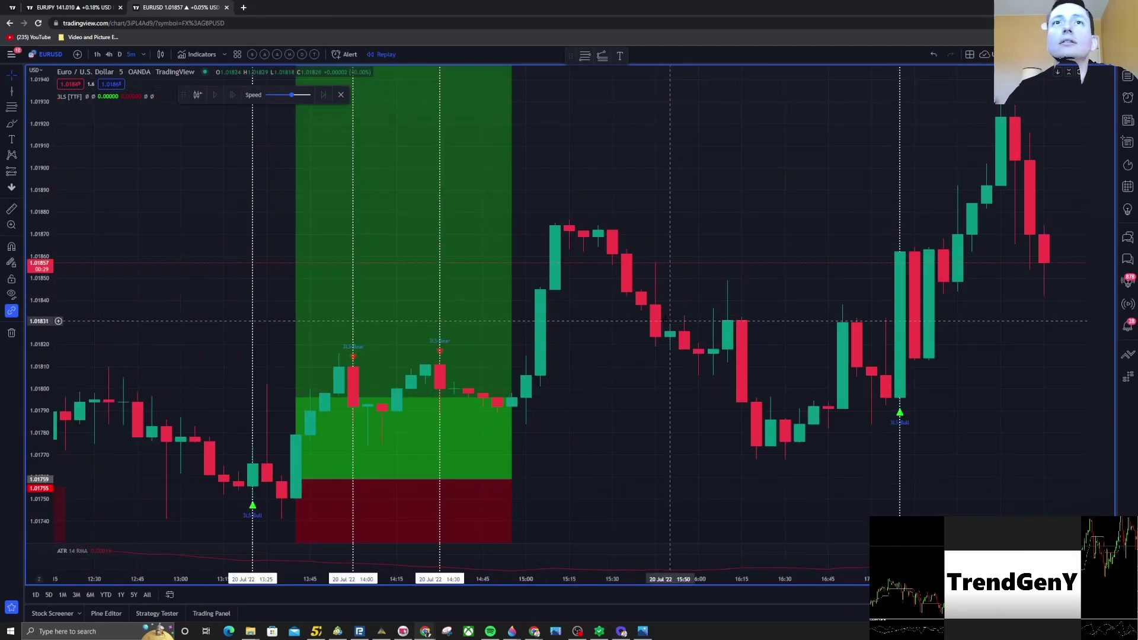
left_click_drag(499, 284, 453, 266)
left_click(632, 302)
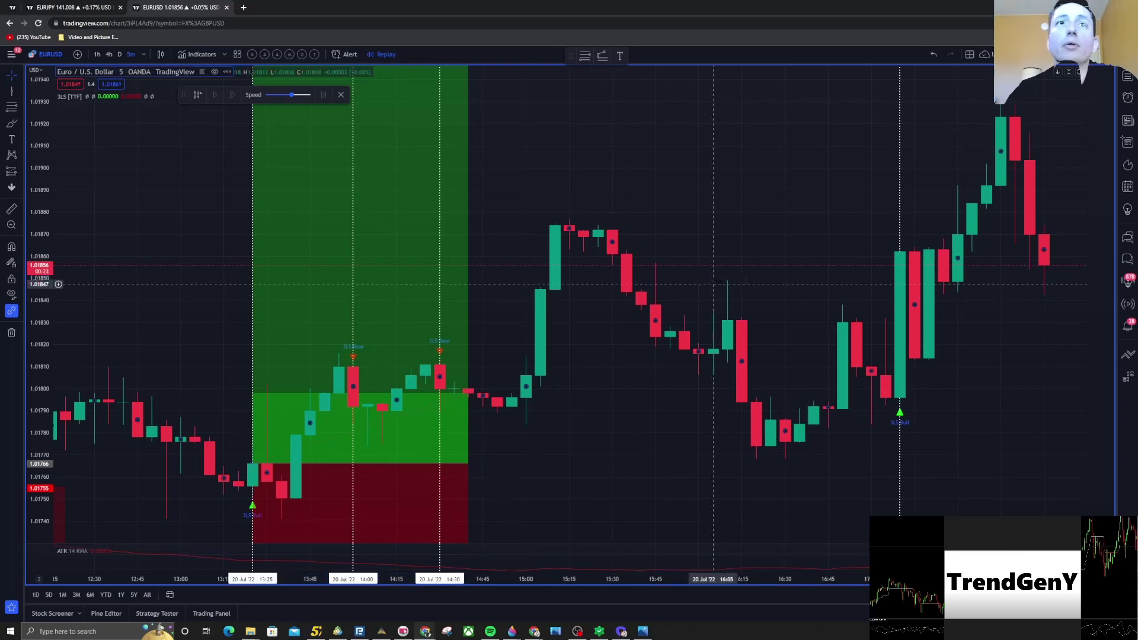
Step: Extend the long position box to the latest price peak, and shorten it to end at the 14:00 3LS-Bear signal
left_click_drag(741, 265, 726, 263)
scroll(726, 262, "down", 5)
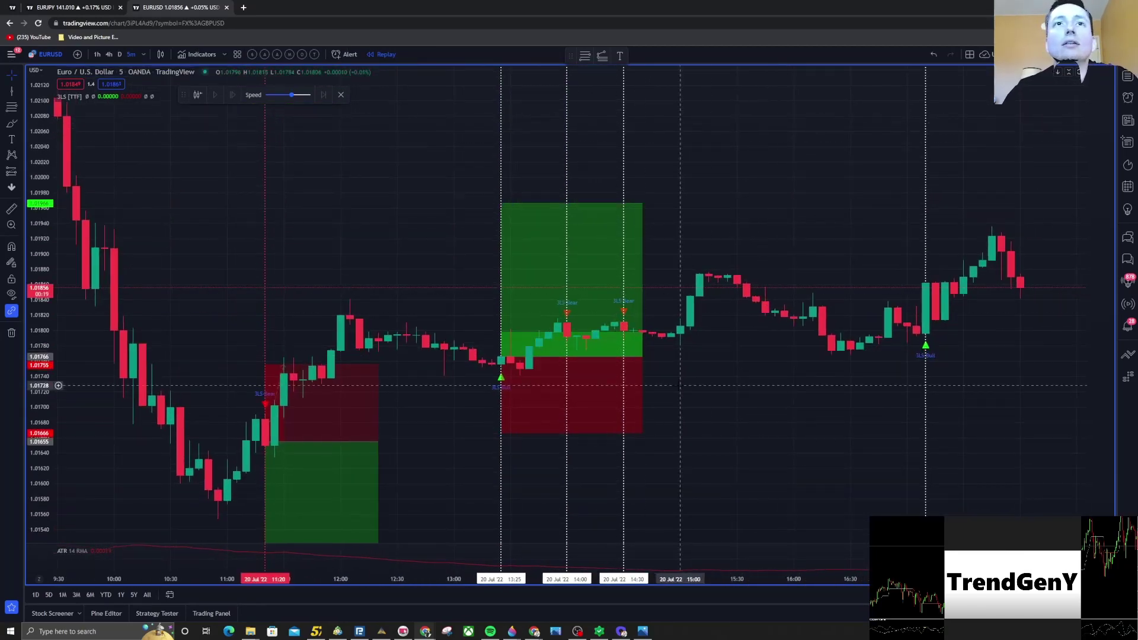
left_click_drag(643, 356, 993, 375)
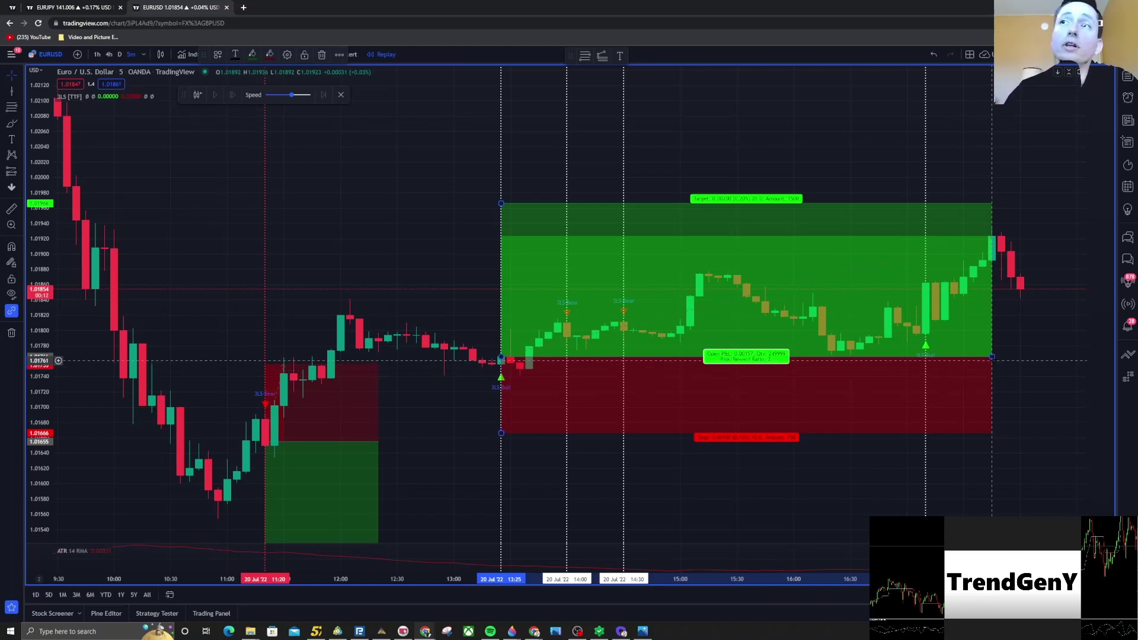
left_click_drag(994, 358, 564, 331)
left_click(700, 363)
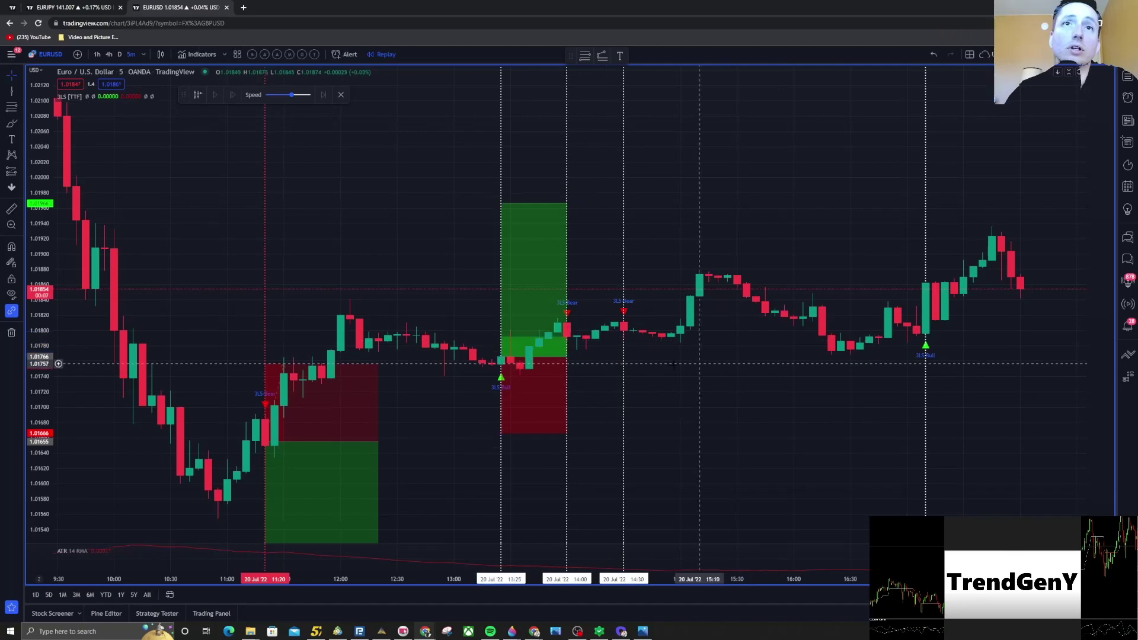
Step: Examine the price action between the 13:25 3LS-Bull and 14:00 3LS-Bear signals against the long position box
scroll(687, 365, "up", 2)
left_click_drag(601, 381, 665, 361)
scroll(622, 346, "up", 1)
left_click(437, 297)
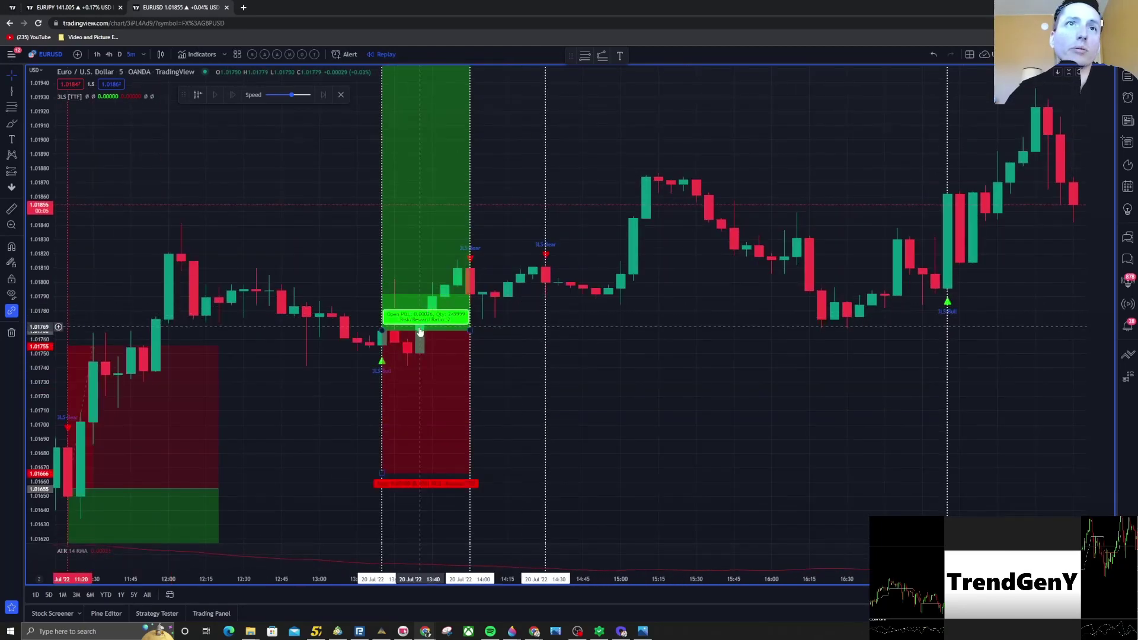
left_click(446, 305)
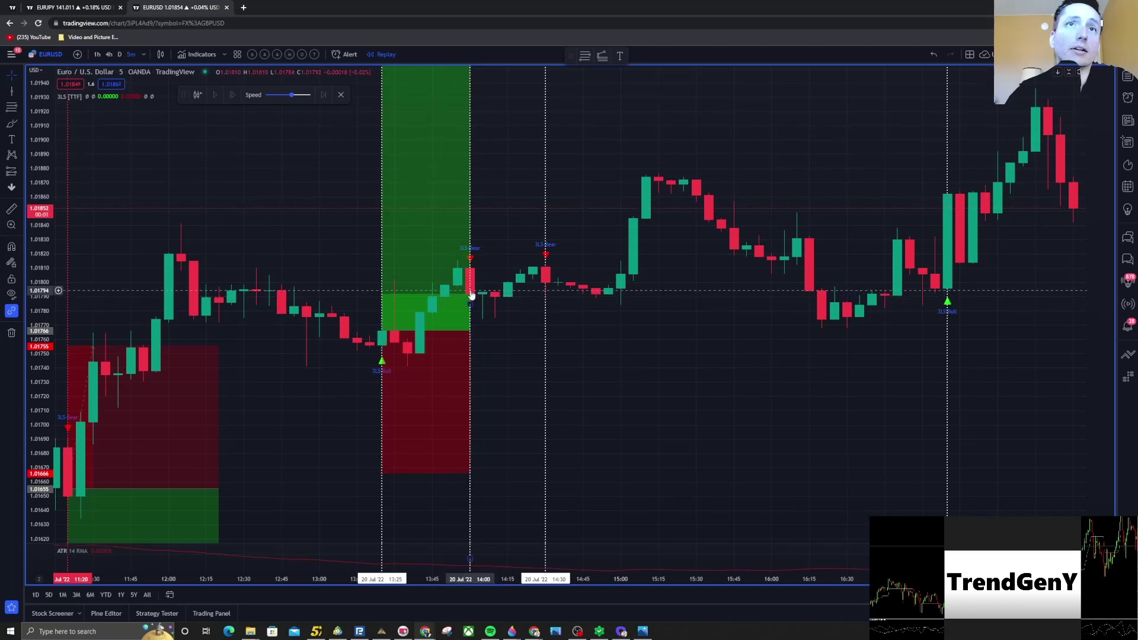
left_click(458, 336)
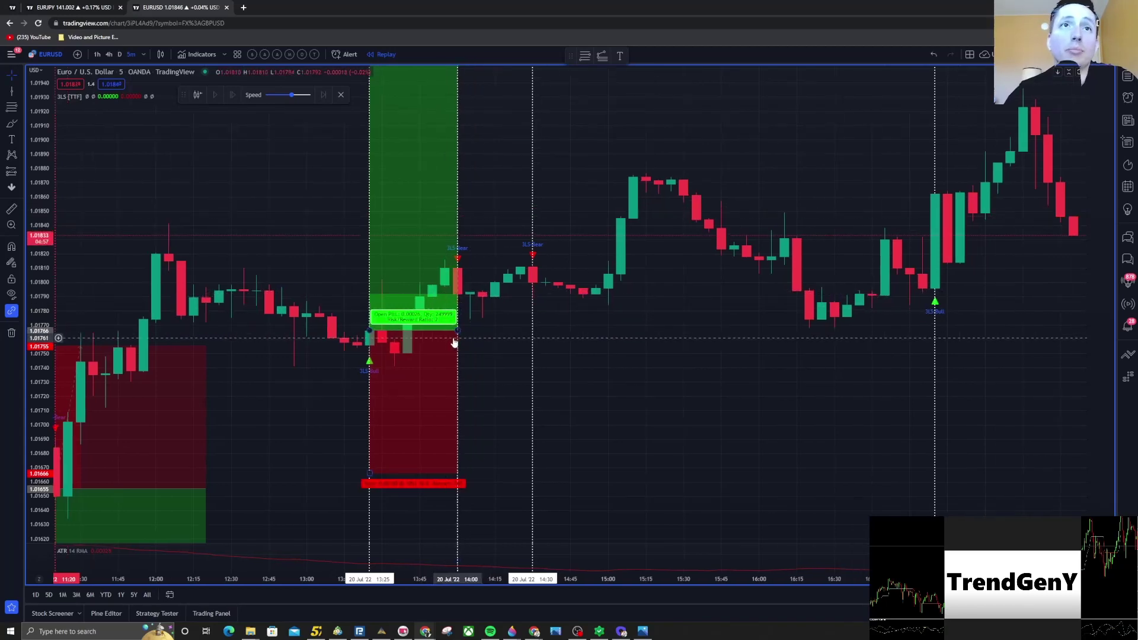
key("Escape")
scroll(633, 293, "down", 2)
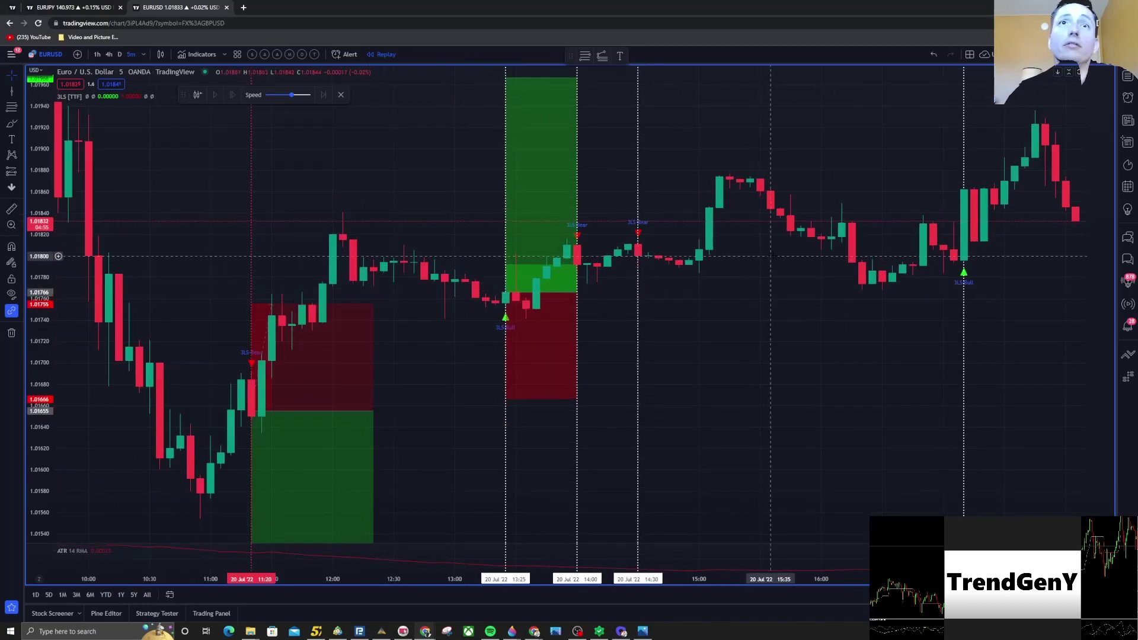
left_click_drag(747, 257, 677, 260)
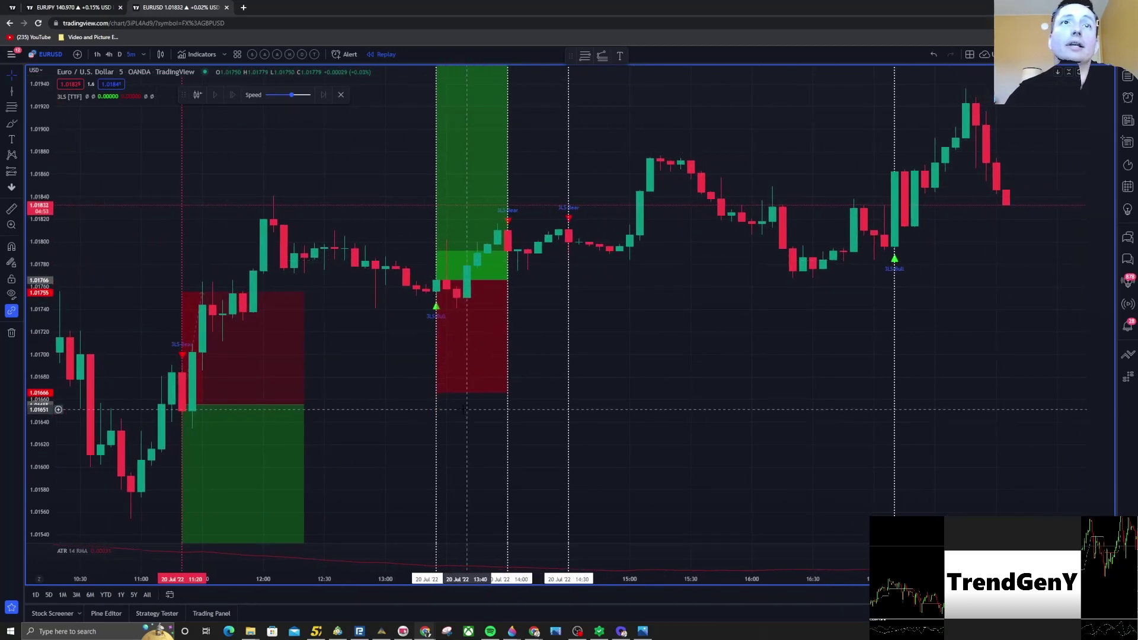
left_click(438, 425)
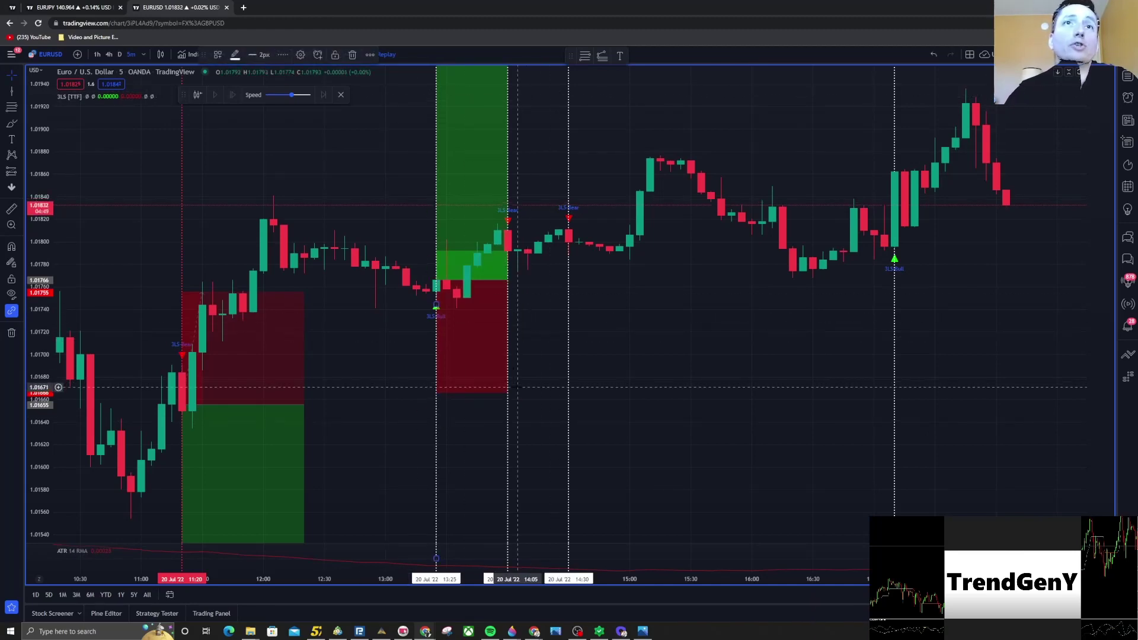
scroll(785, 216, "down", 1)
left_click_drag(776, 216, 767, 217)
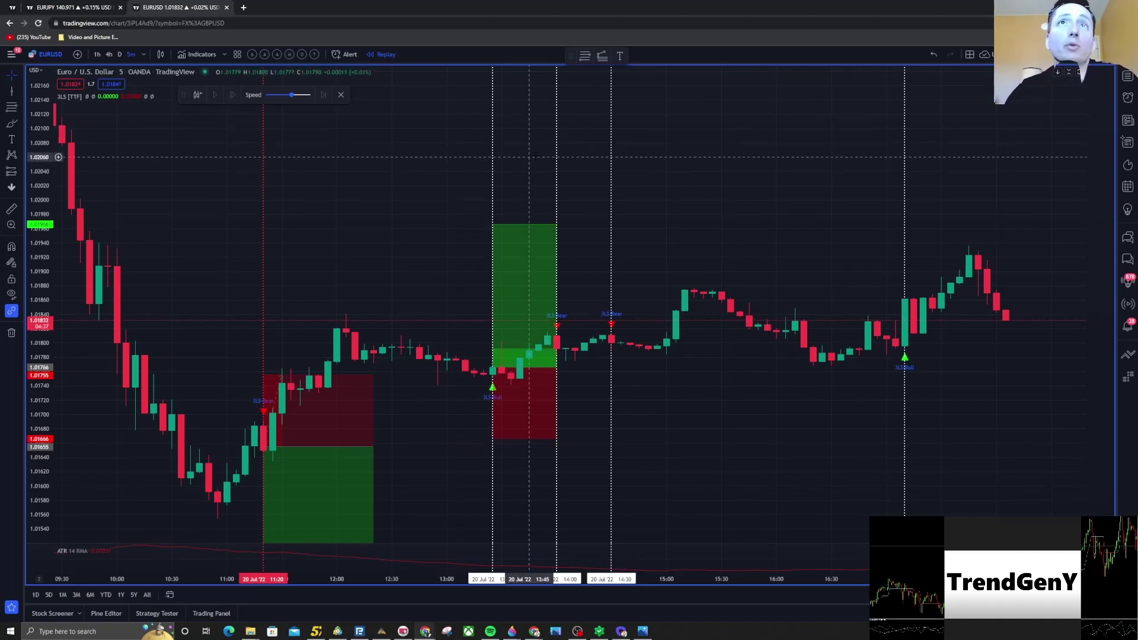
left_click_drag(703, 152, 676, 155)
scroll(634, 199, "up", 2)
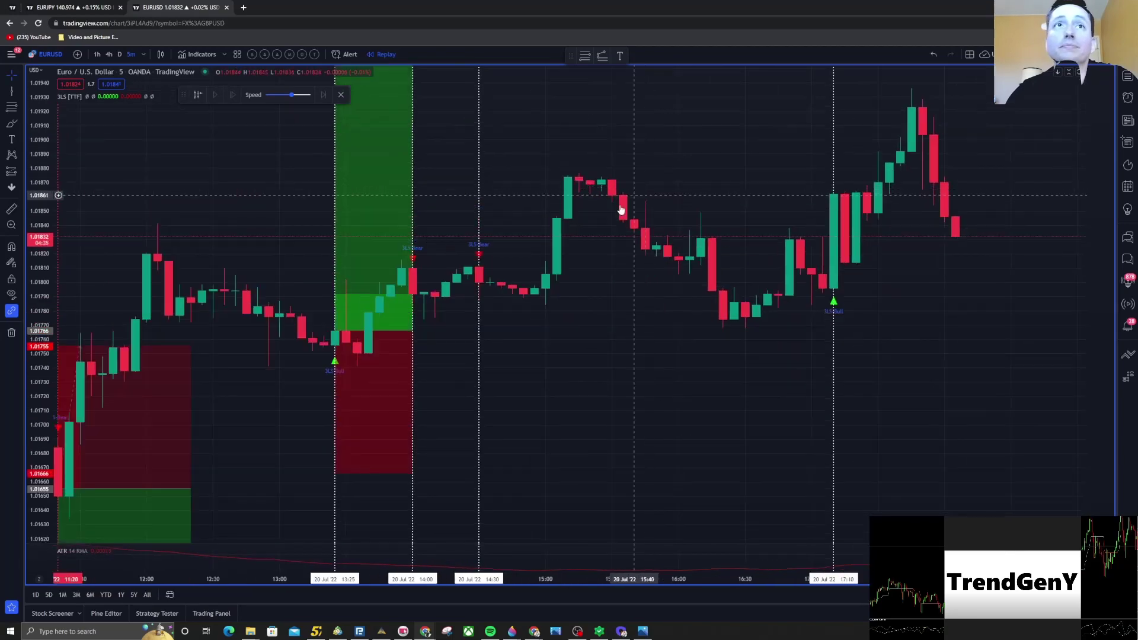
Step: Check the 14:00 3LS-Bear signal with the short position box at entry 1.01791, and set the box aside near 12:00
scroll(525, 279, "down", 2)
mouse_move(329, 457)
left_mouse_down()
mouse_move(634, 364)
mouse_move(609, 350)
mouse_move(665, 337)
mouse_move(934, 343)
mouse_move(581, 341)
mouse_move(595, 341)
left_mouse_up()
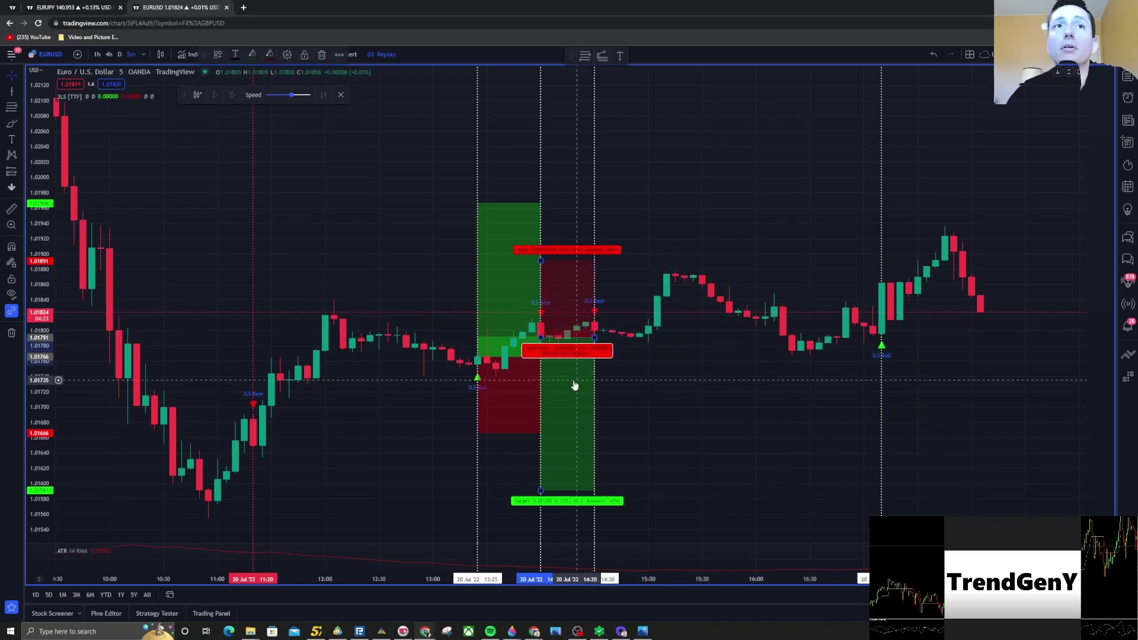
left_click_drag(574, 386, 358, 327)
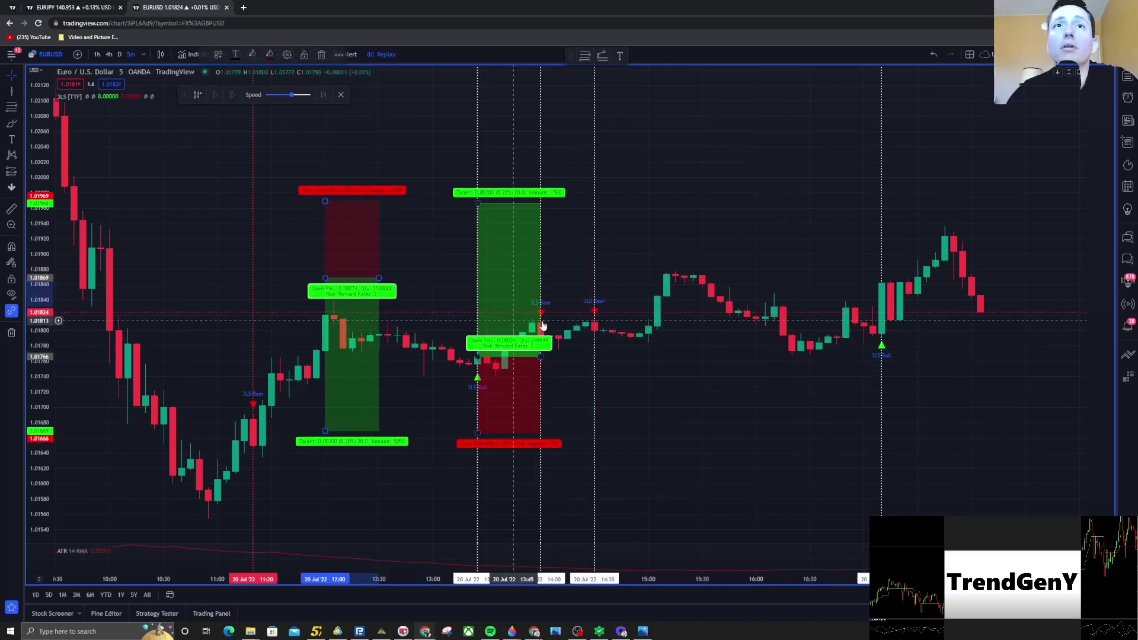
Step: Colour the vertical lines on the 14:00 and 14:30 3LS-Bear signals red
left_click(541, 137)
left_click(236, 54)
left_click(244, 87)
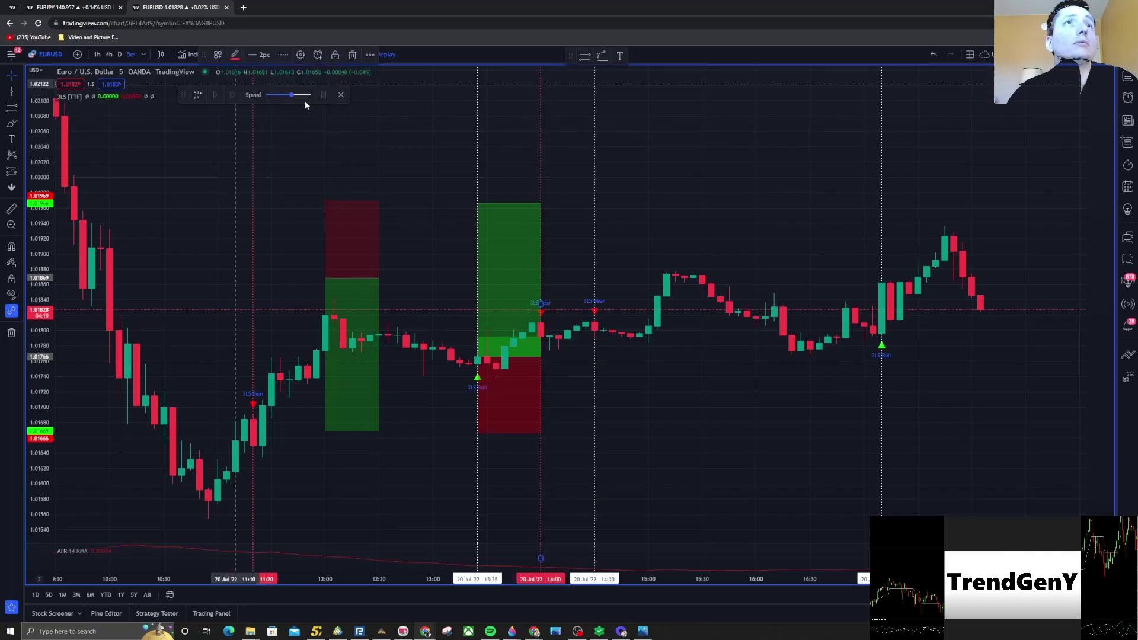
left_click(595, 142)
left_click(235, 54)
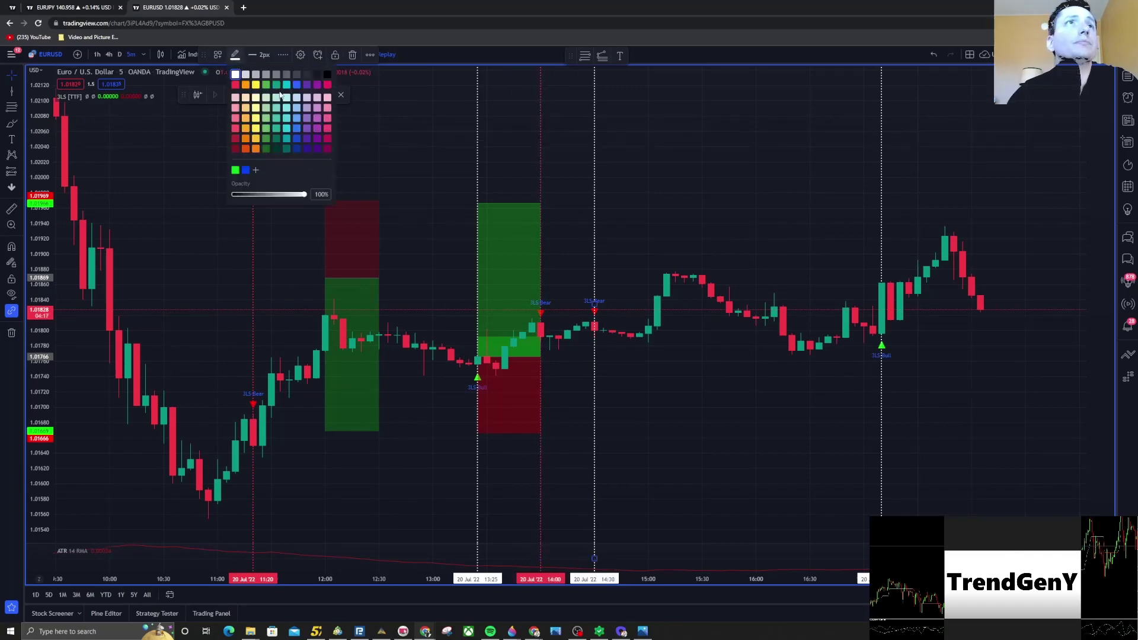
left_click(237, 87)
Step: Review the green, red and unmarked 3LS signal lines across the 20 July session
scroll(707, 207, "up", 1)
left_click_drag(700, 148, 574, 168)
scroll(691, 186, "up", 2)
scroll(663, 204, "down", 4)
scroll(662, 209, "down", 3)
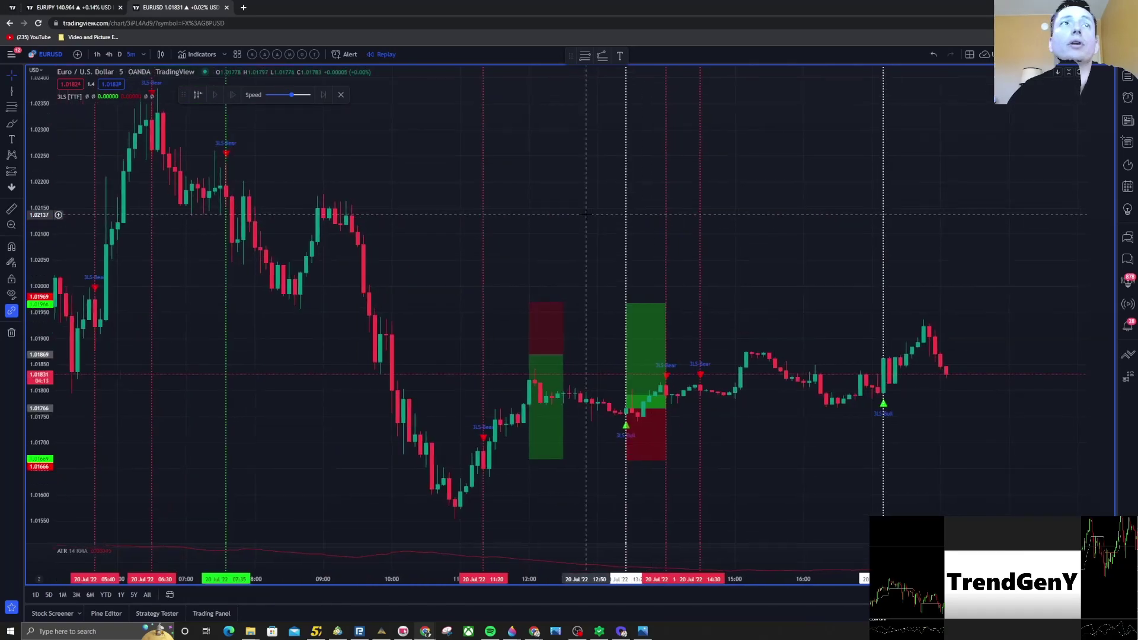
scroll(598, 231, "down", 3)
left_click_drag(591, 236, 577, 236)
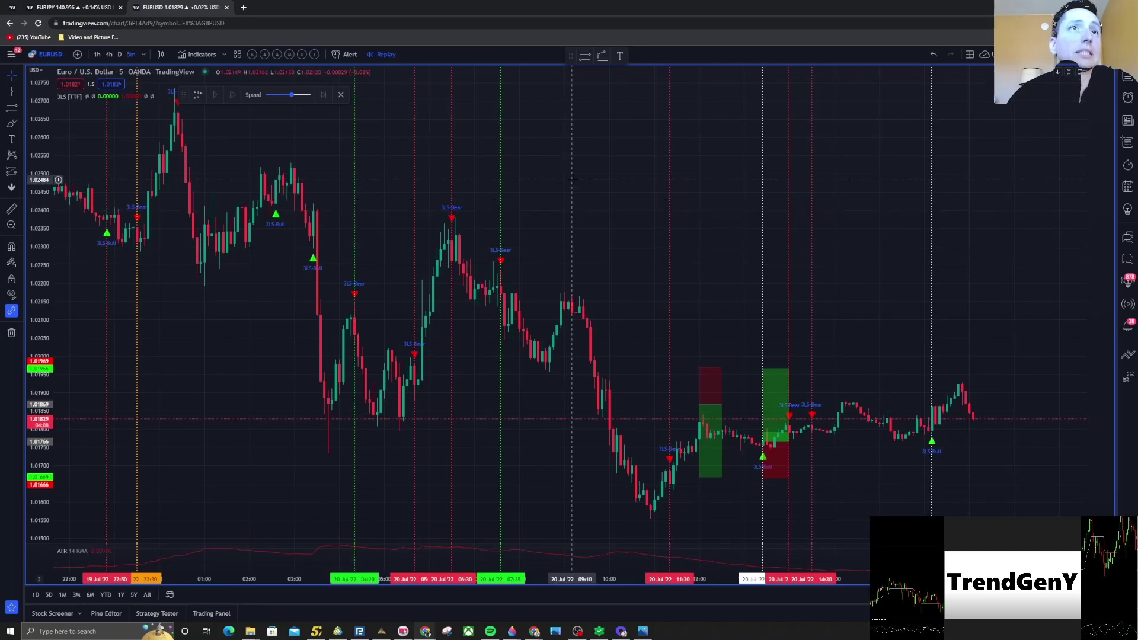
left_click_drag(569, 178, 530, 185)
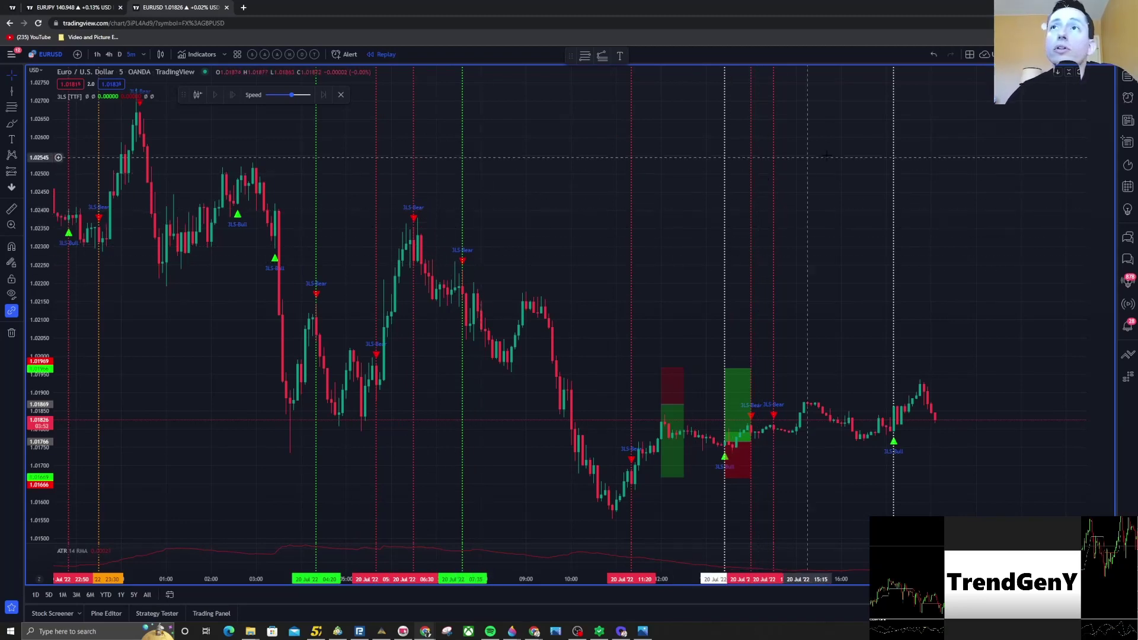
scroll(639, 268, "up", 1)
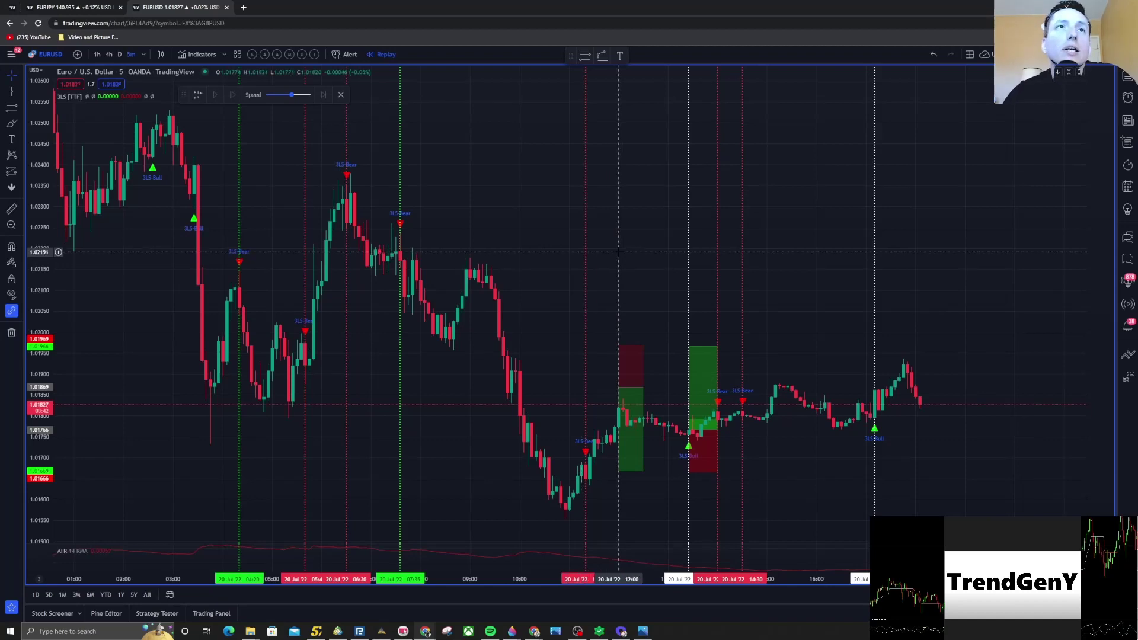
scroll(583, 246, "down", 1)
left_click_drag(594, 230, 559, 231)
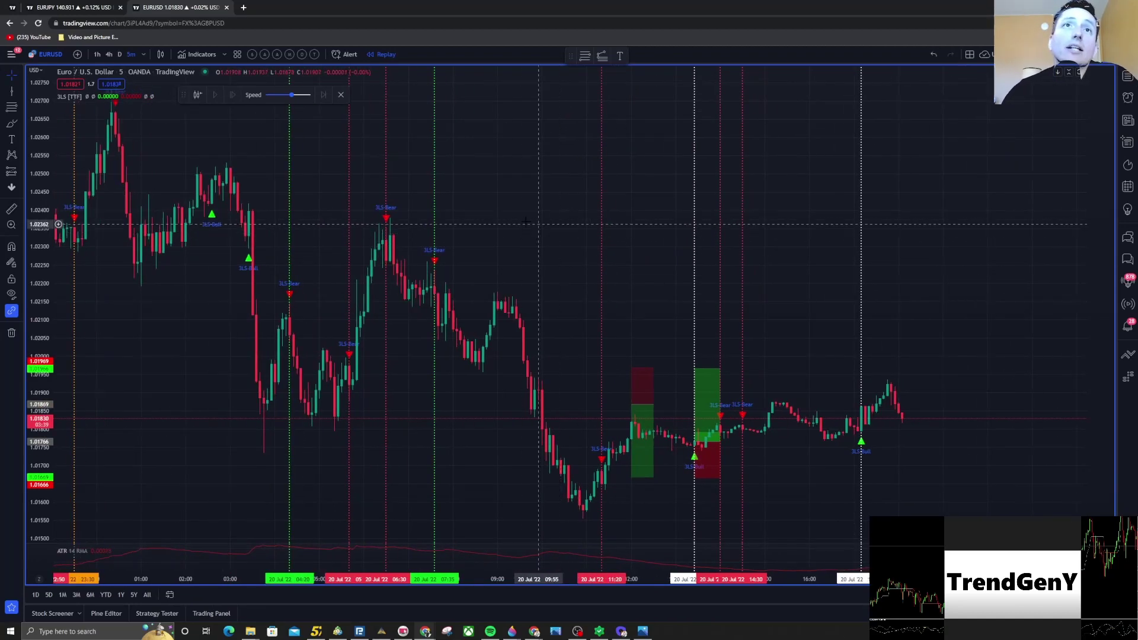